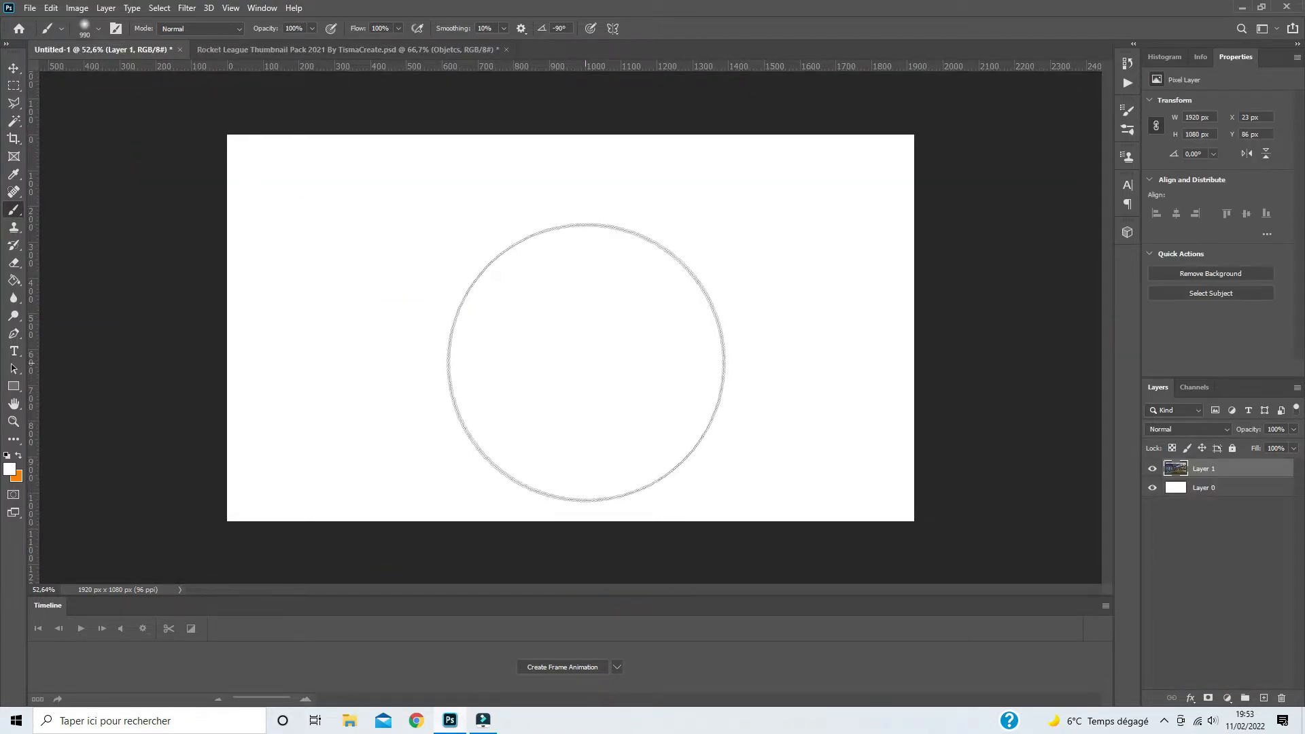
- Align the stadium image with the canvas and clip a Brightness/Contrast adjustment to it with brightness 19 and contrast 53
click(13, 68)
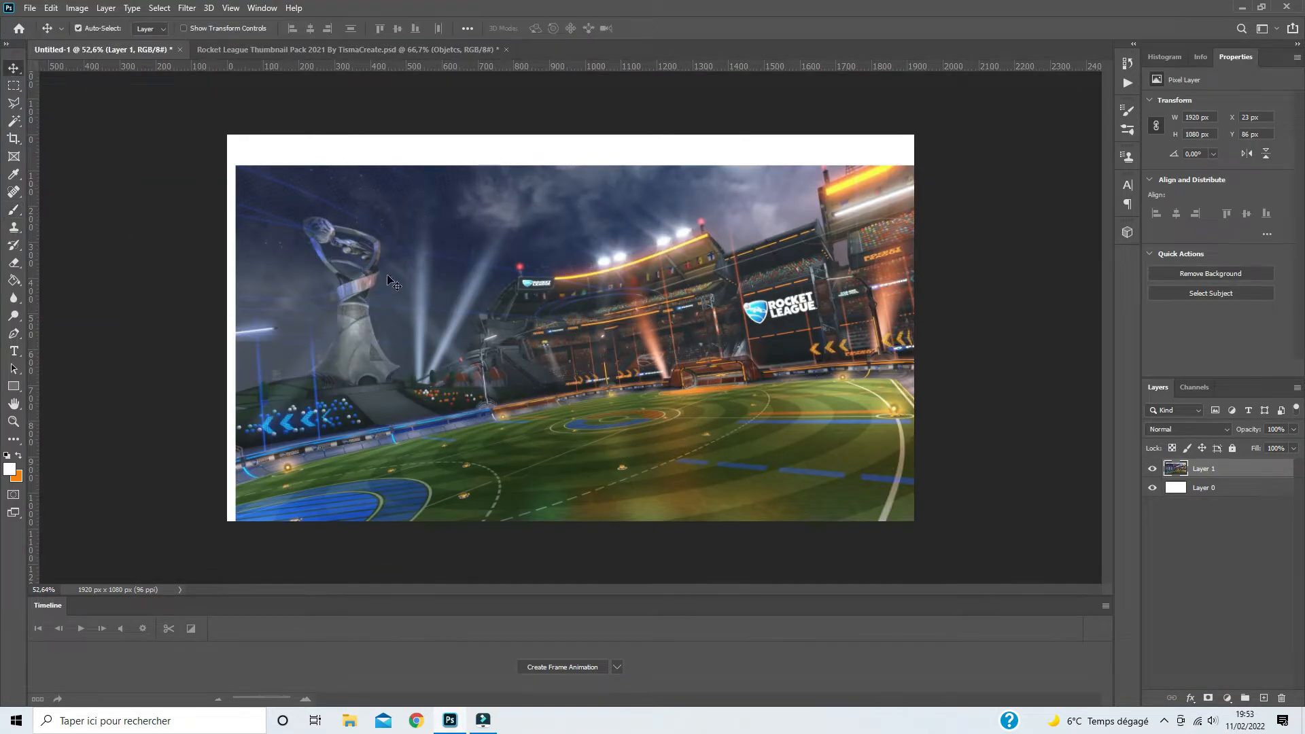
drag(420, 285, 414, 256)
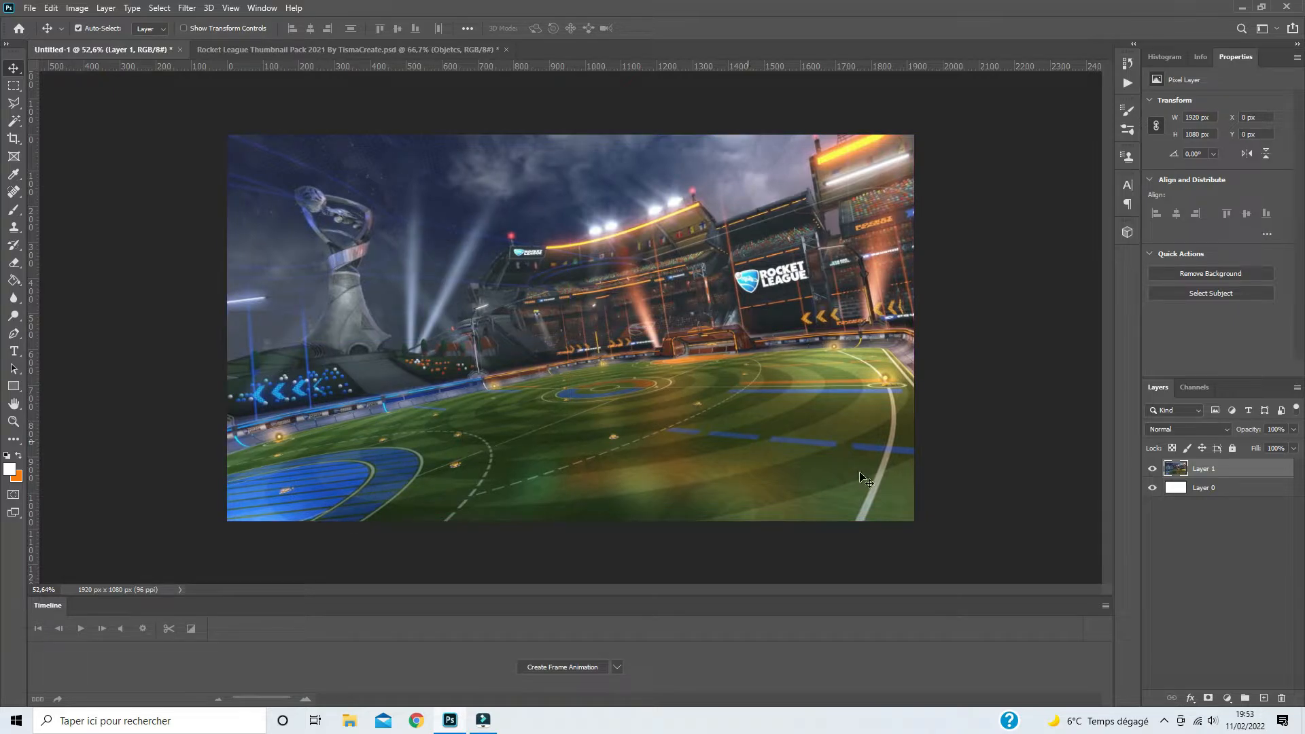
click(1227, 698)
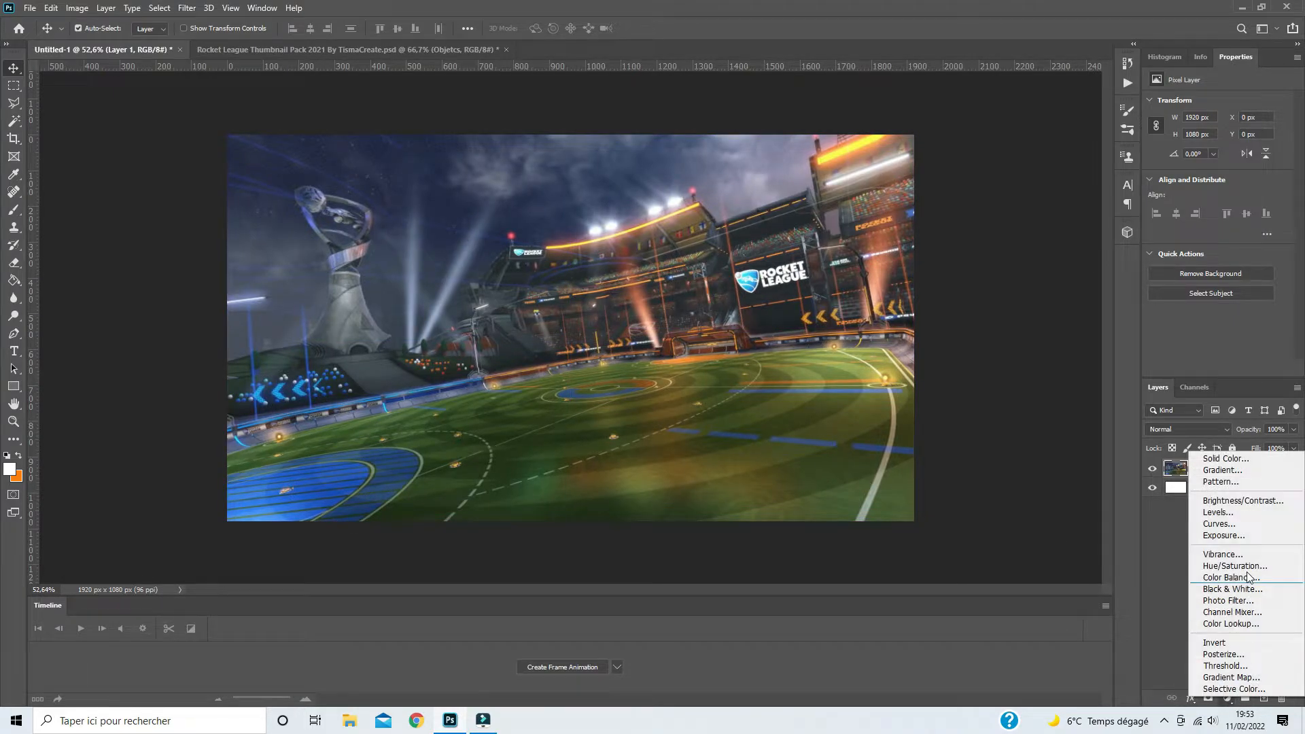
click(1241, 500)
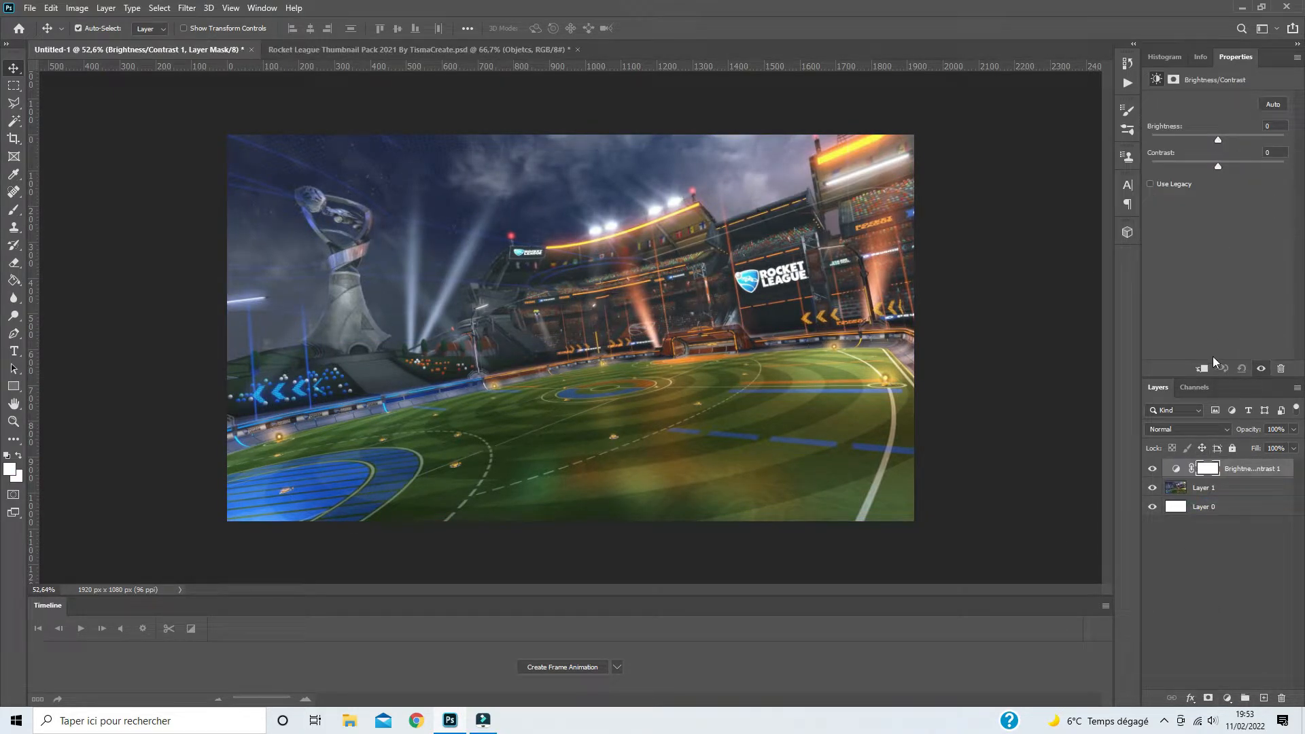
click(1202, 369)
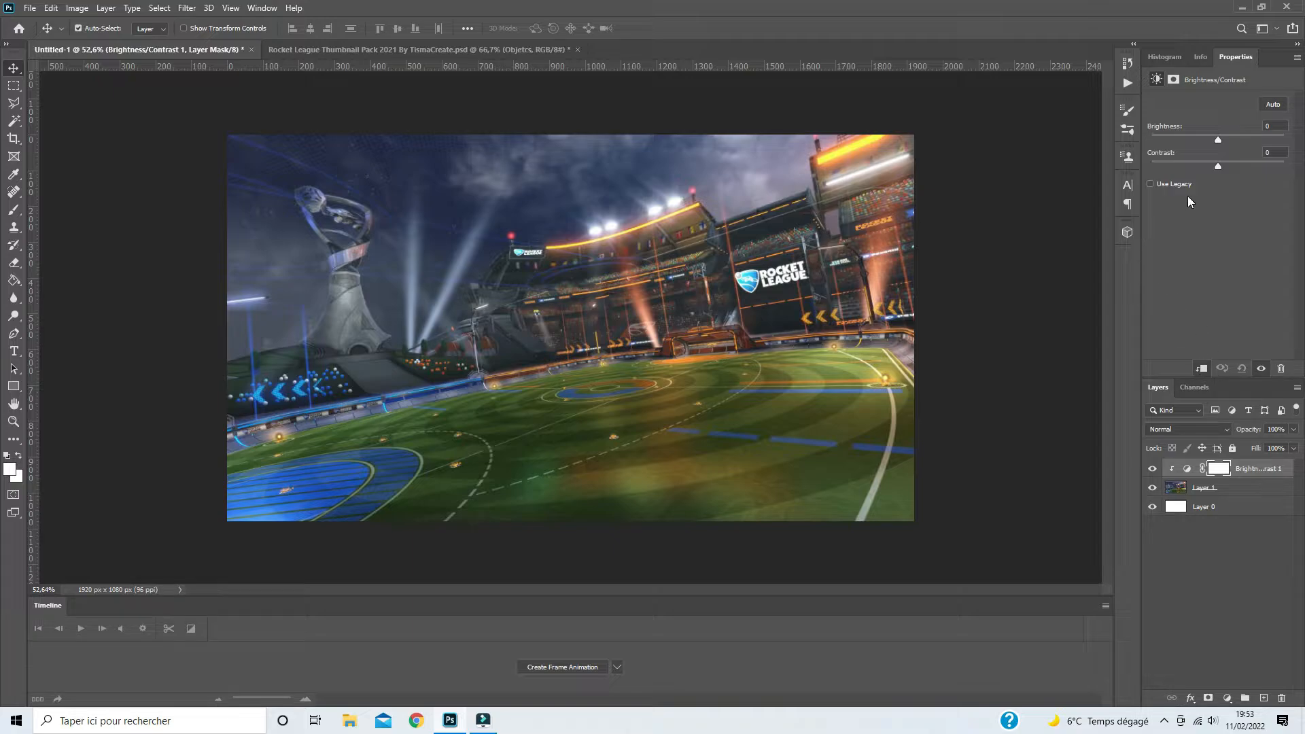
drag(1217, 138, 1252, 165)
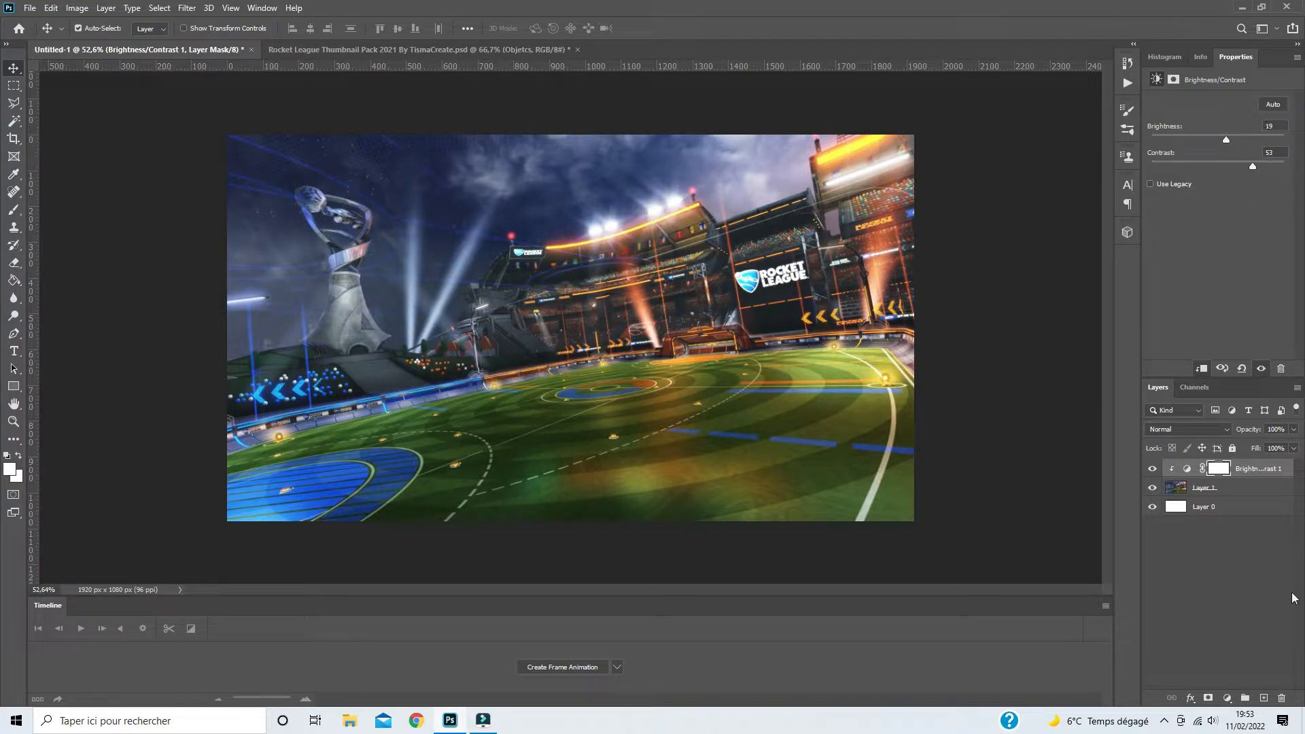
- Add a clipped Curves adjustment with points 68 to 53 and 207 to 217, and merge both adjustments into the stadium layer
click(1227, 698)
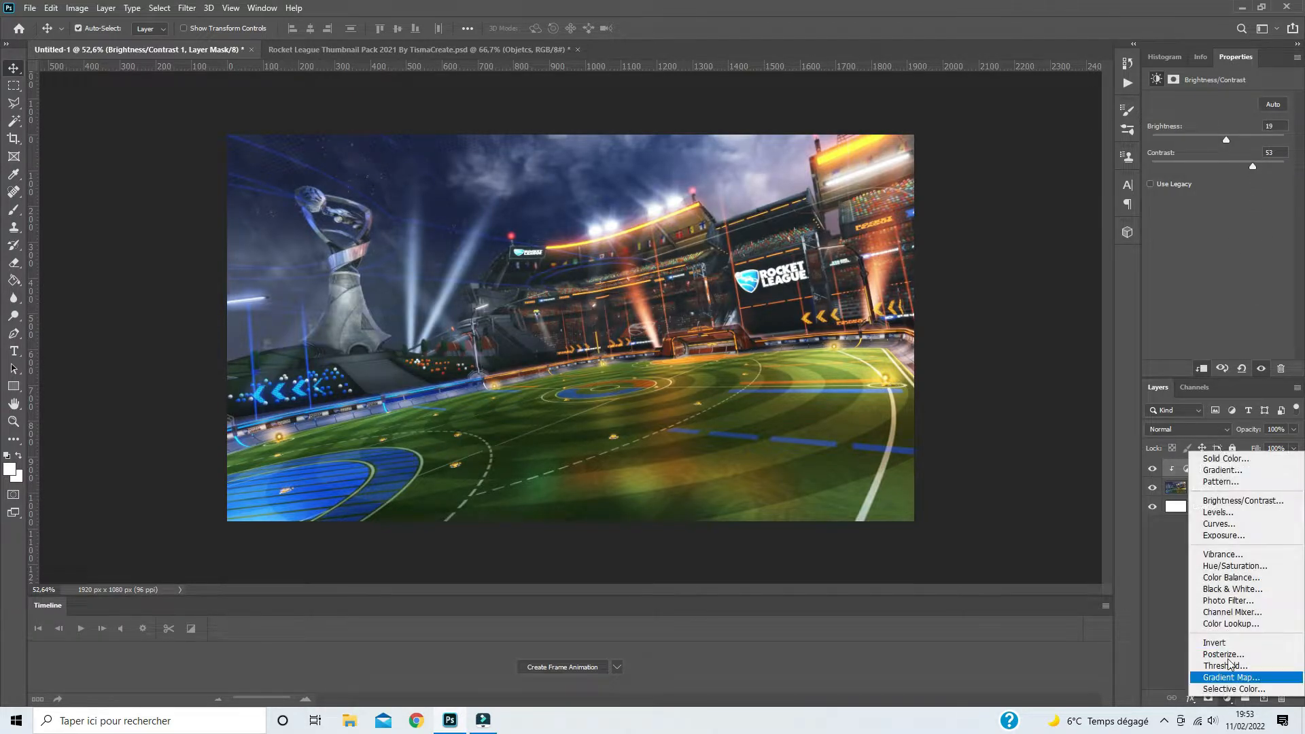
click(1221, 527)
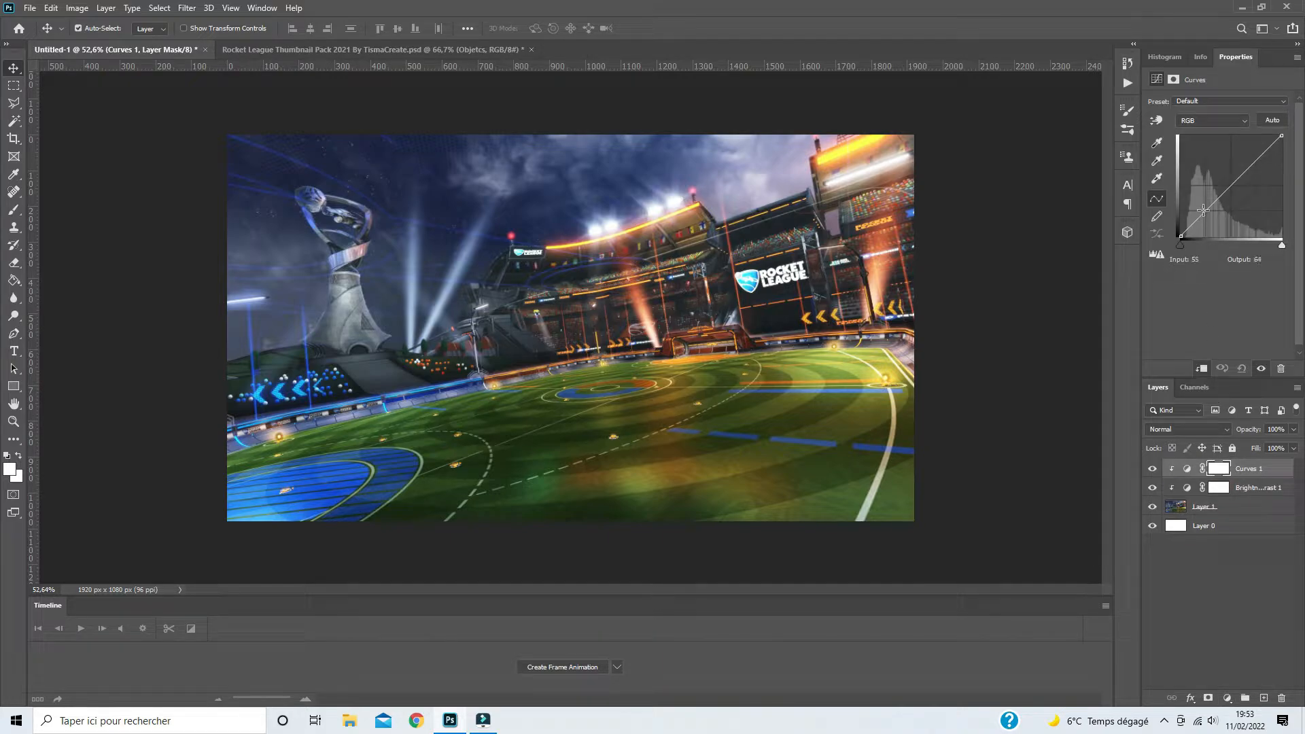
drag(1204, 212, 1211, 217)
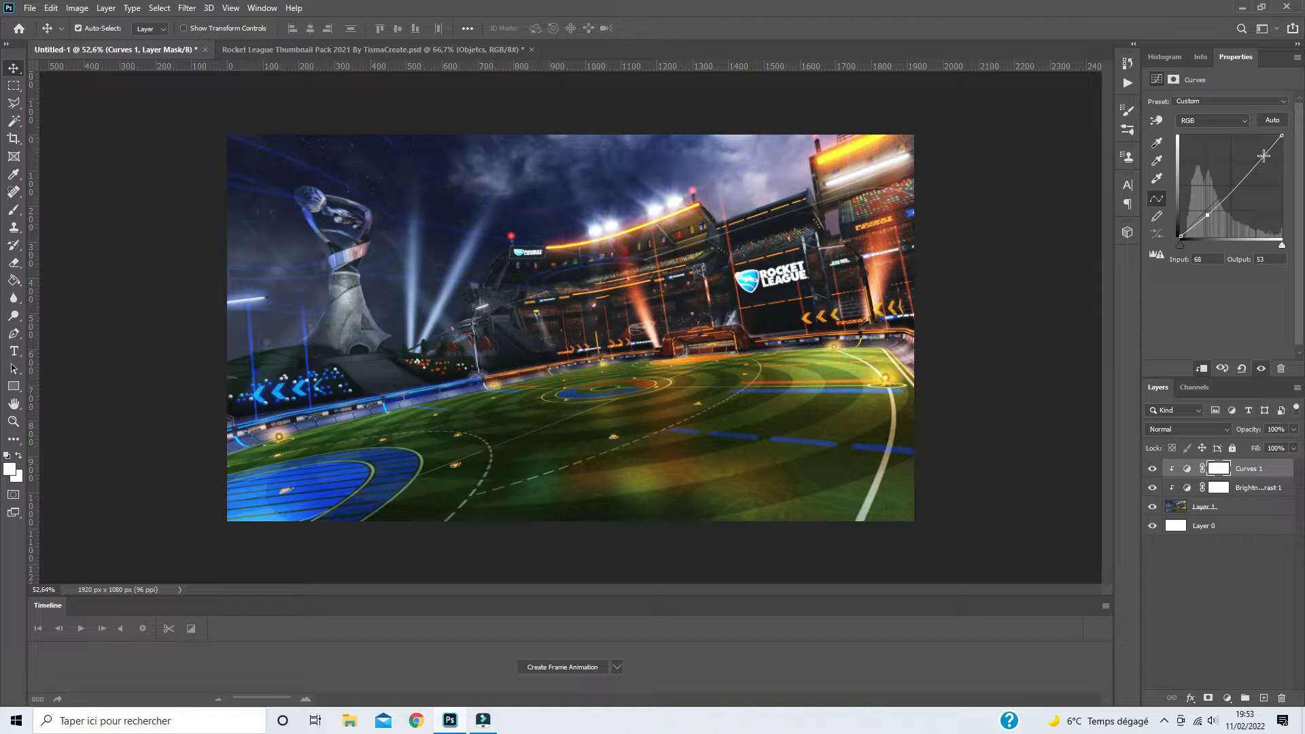
drag(1264, 155, 1262, 150)
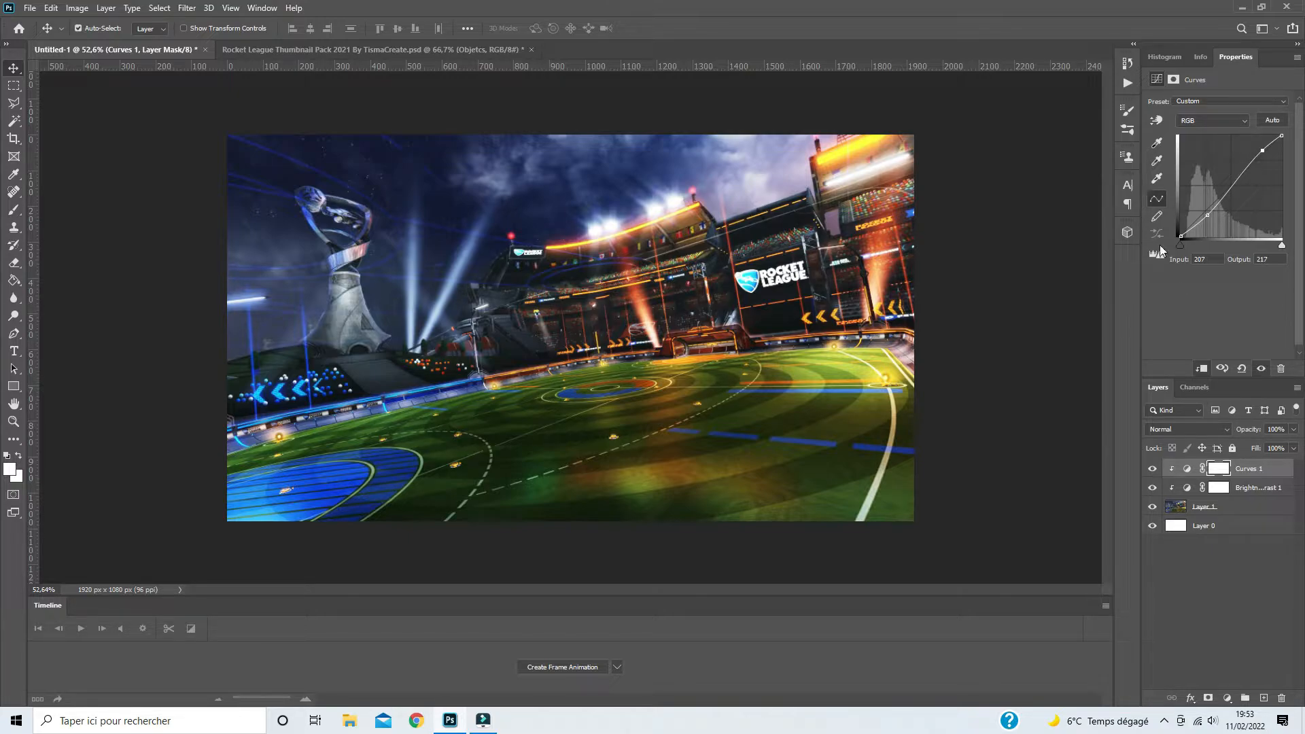
click(1198, 509)
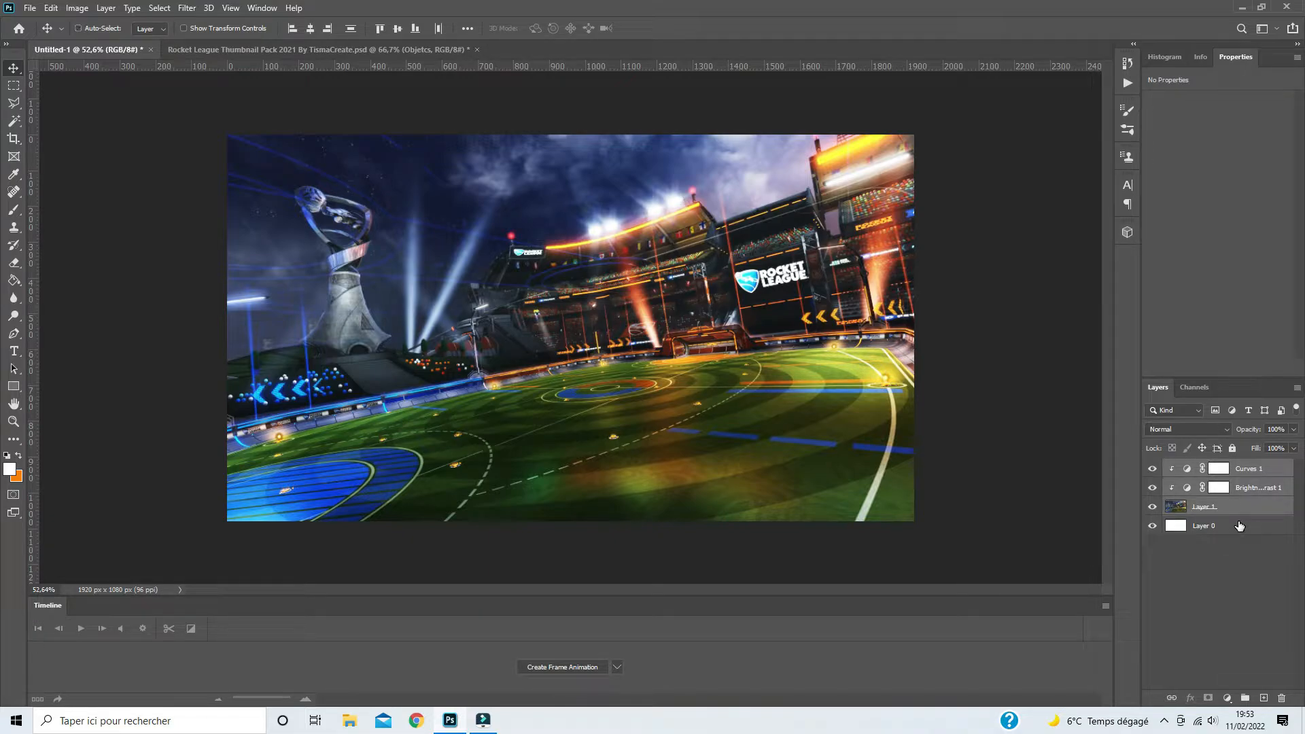
key(ctrl+e)
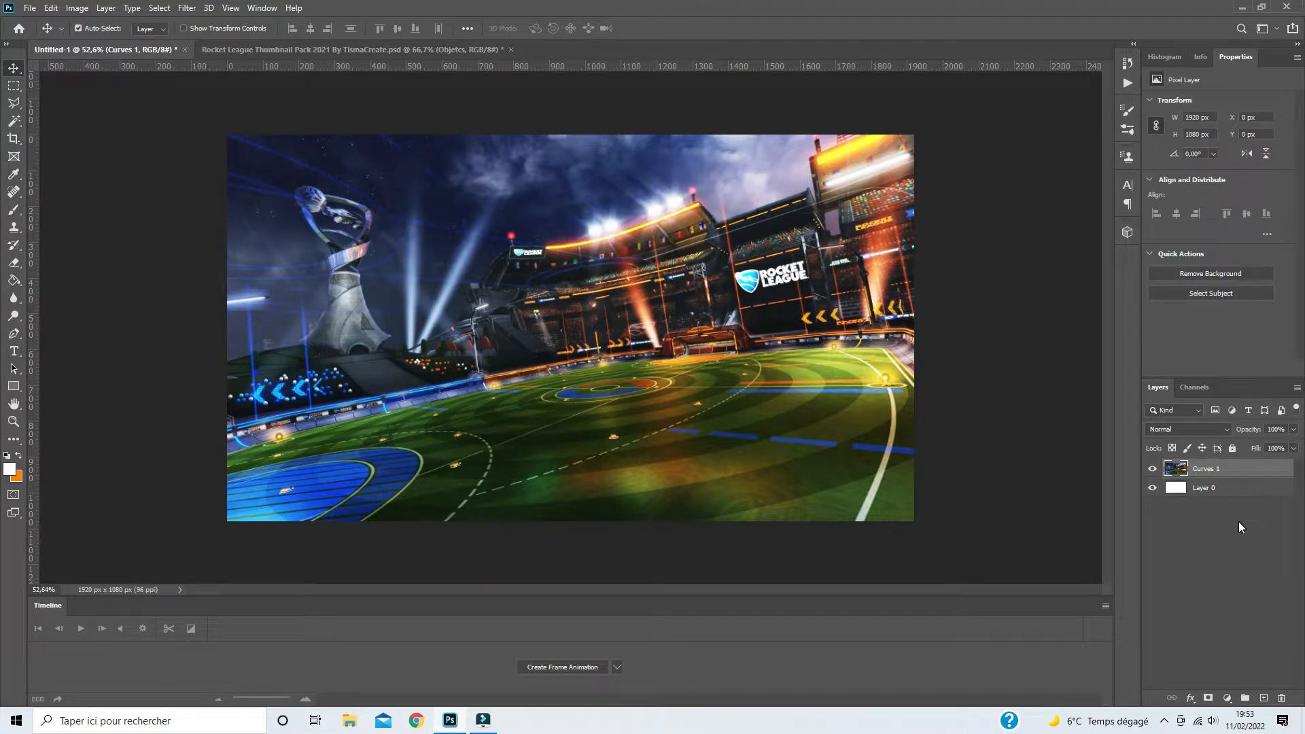
- Hide the stadium map in the Rocket League thumbnail pack and copy its "Dominus 3 with Boost" car into the Untitled-1 document
click(247, 50)
scroll(1186, 566, down, 2)
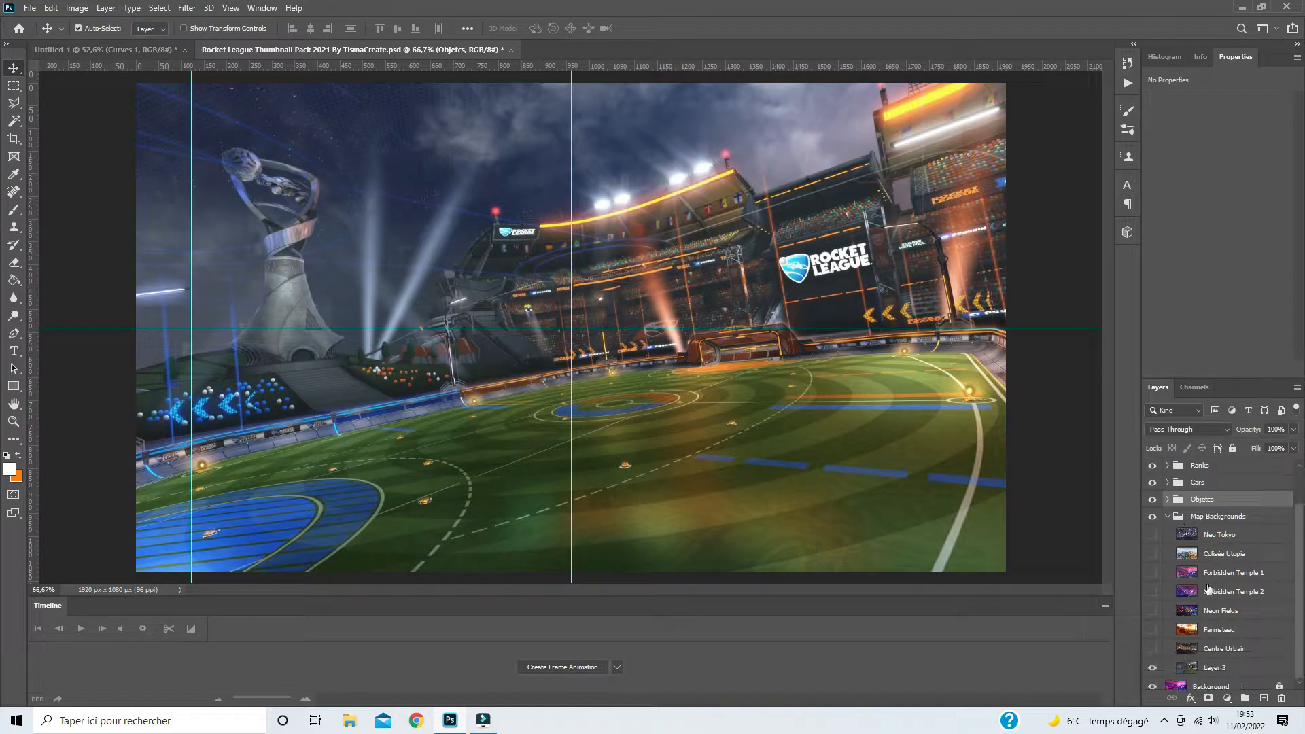
click(1154, 659)
click(1169, 510)
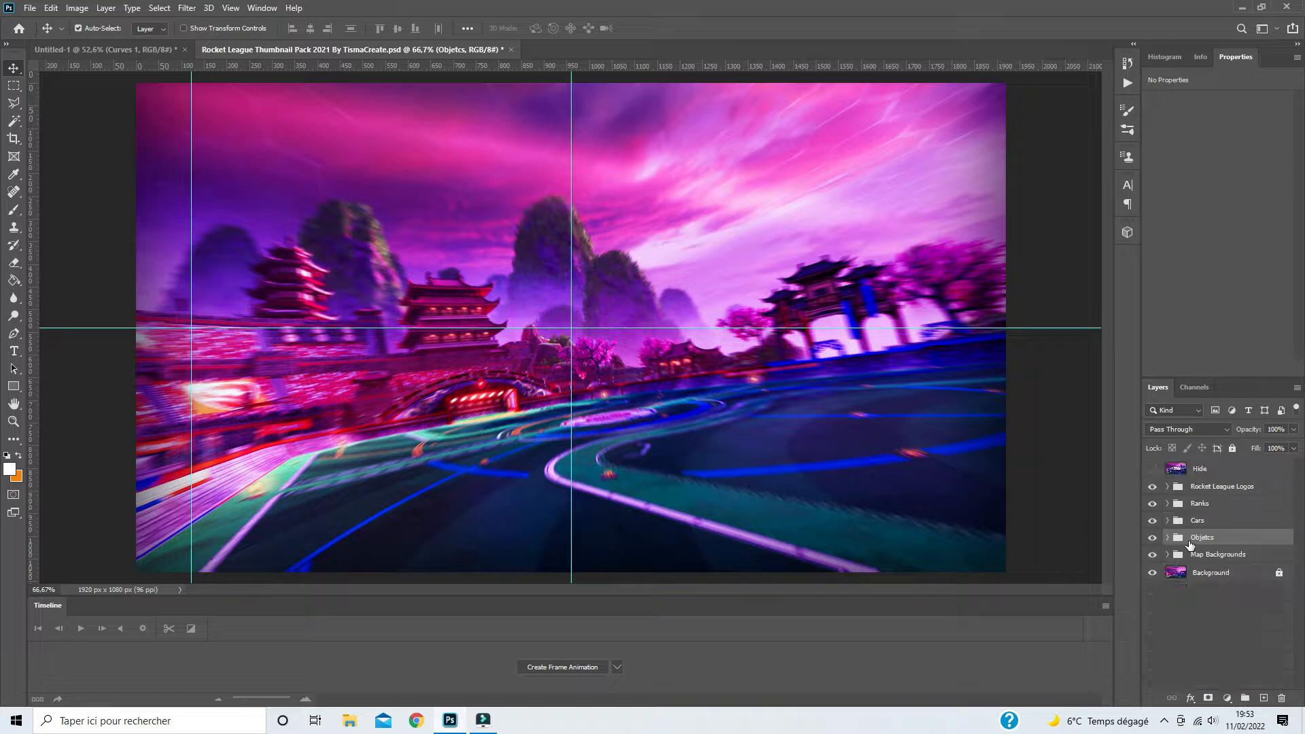
click(1169, 521)
scroll(1183, 558, down, 3)
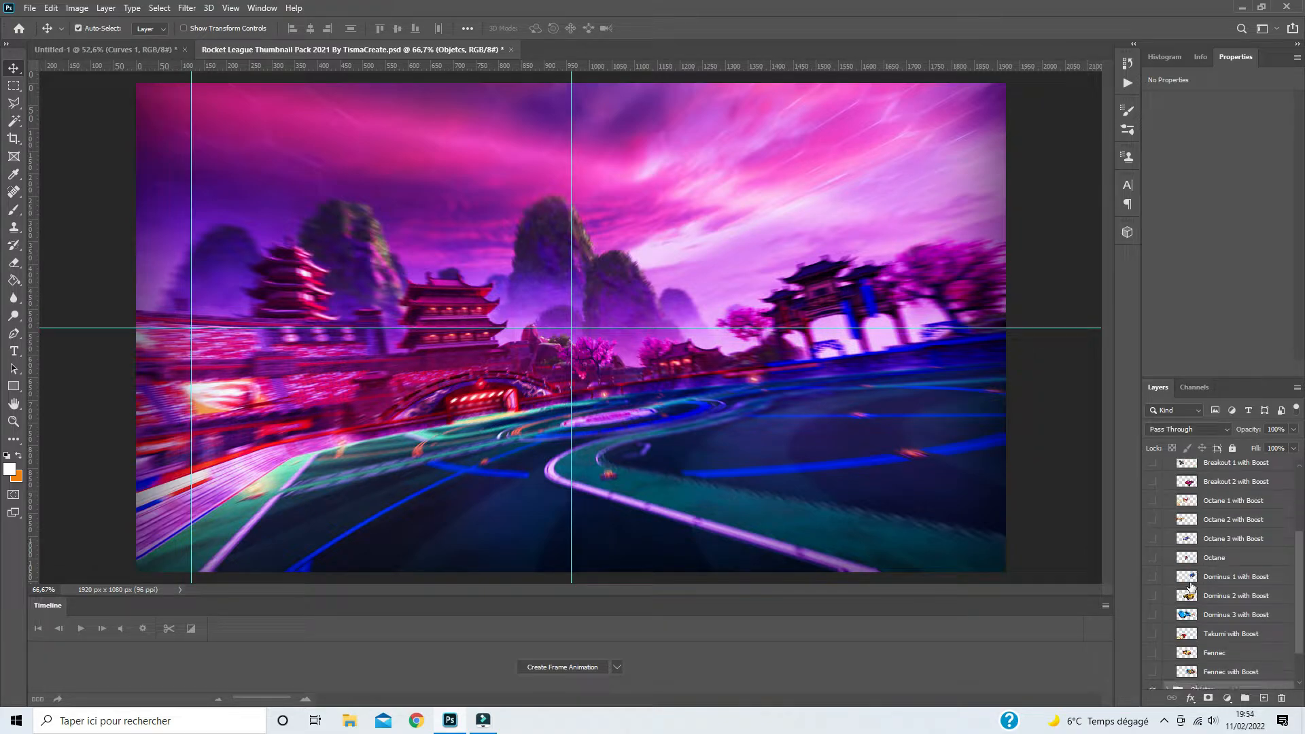
drag(1208, 616, 590, 376)
- Transform the blue car with a rotation of about -10° and a scale of about 81%, placing it in the canvas's lower-right corner
scroll(589, 376, down, 2)
scroll(590, 378, up, 5)
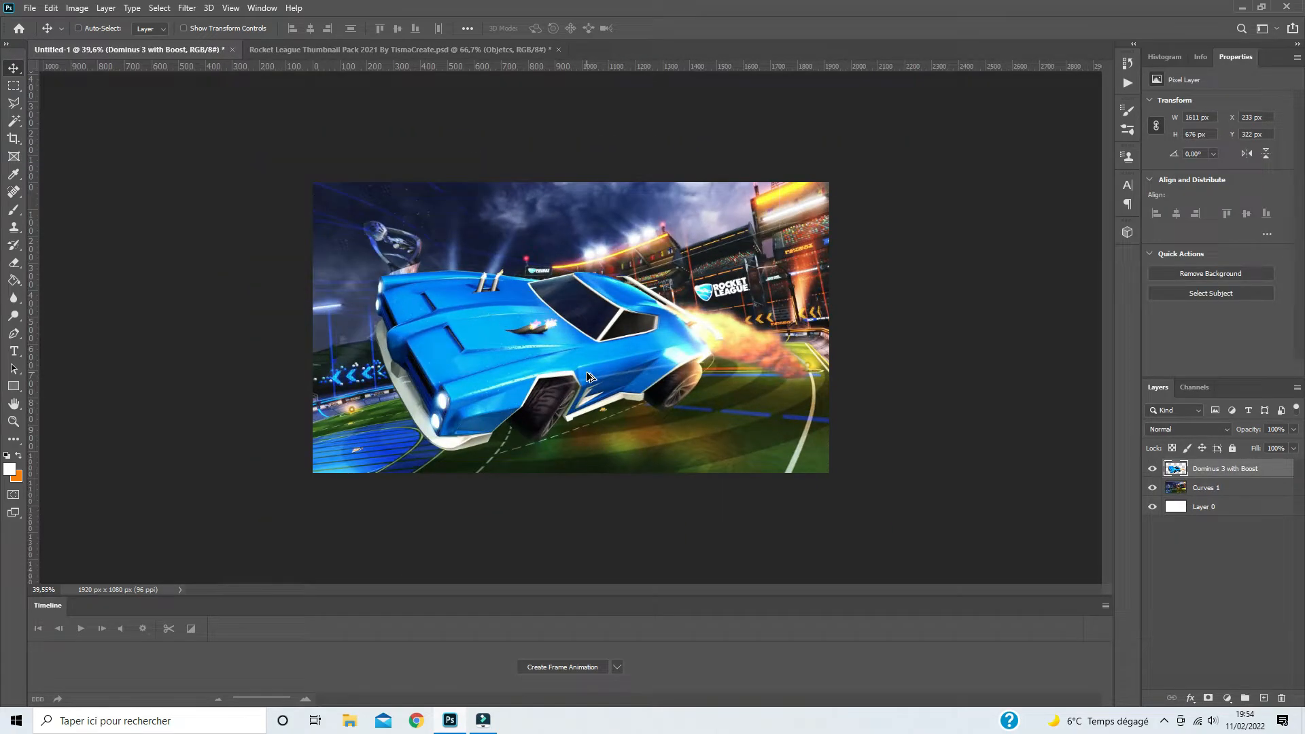
scroll(591, 378, down, 3)
key(ctrl+t)
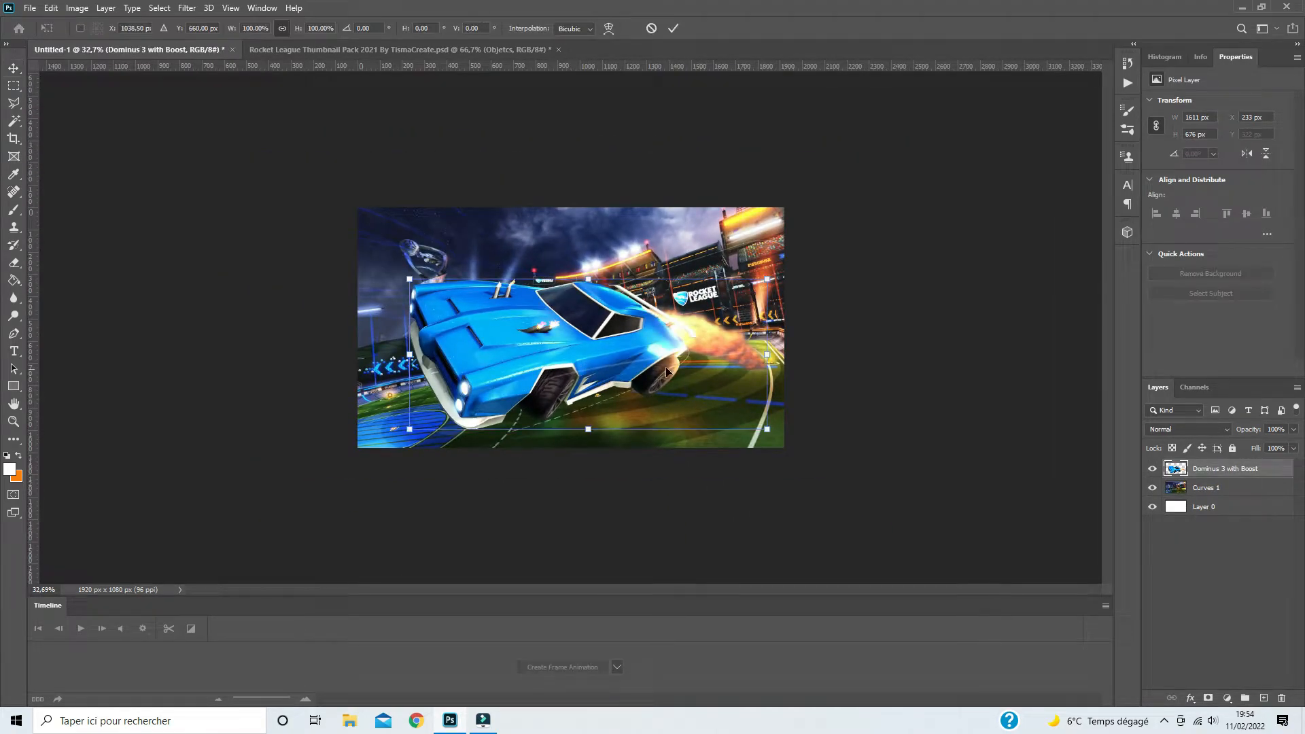
drag(788, 344, 821, 312)
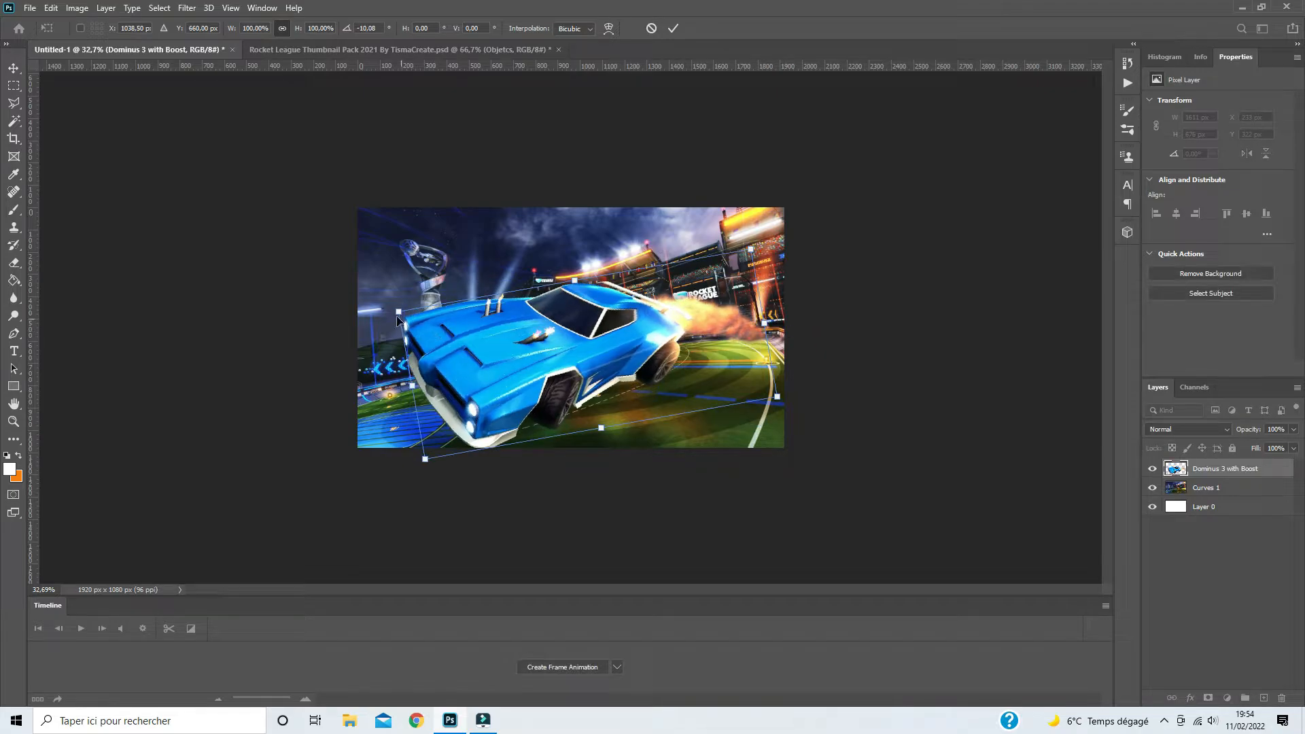
drag(396, 311, 475, 328)
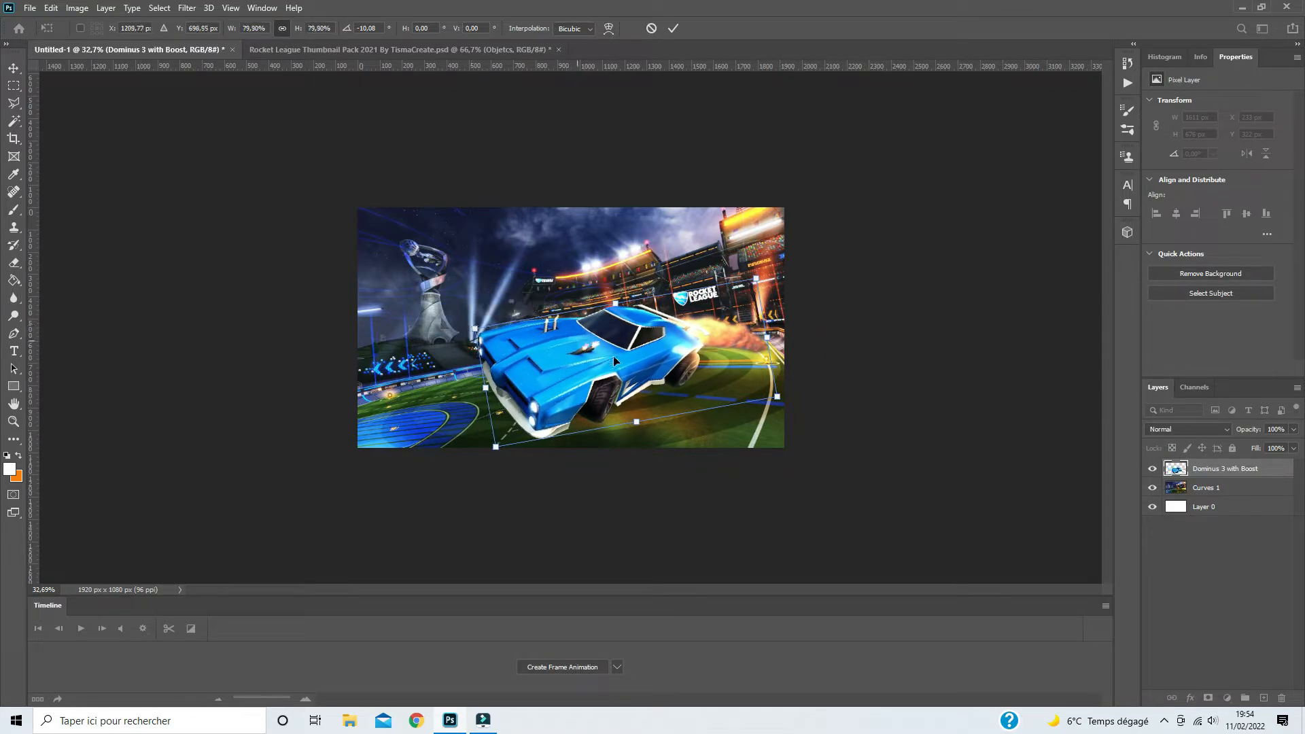
drag(574, 337, 682, 380)
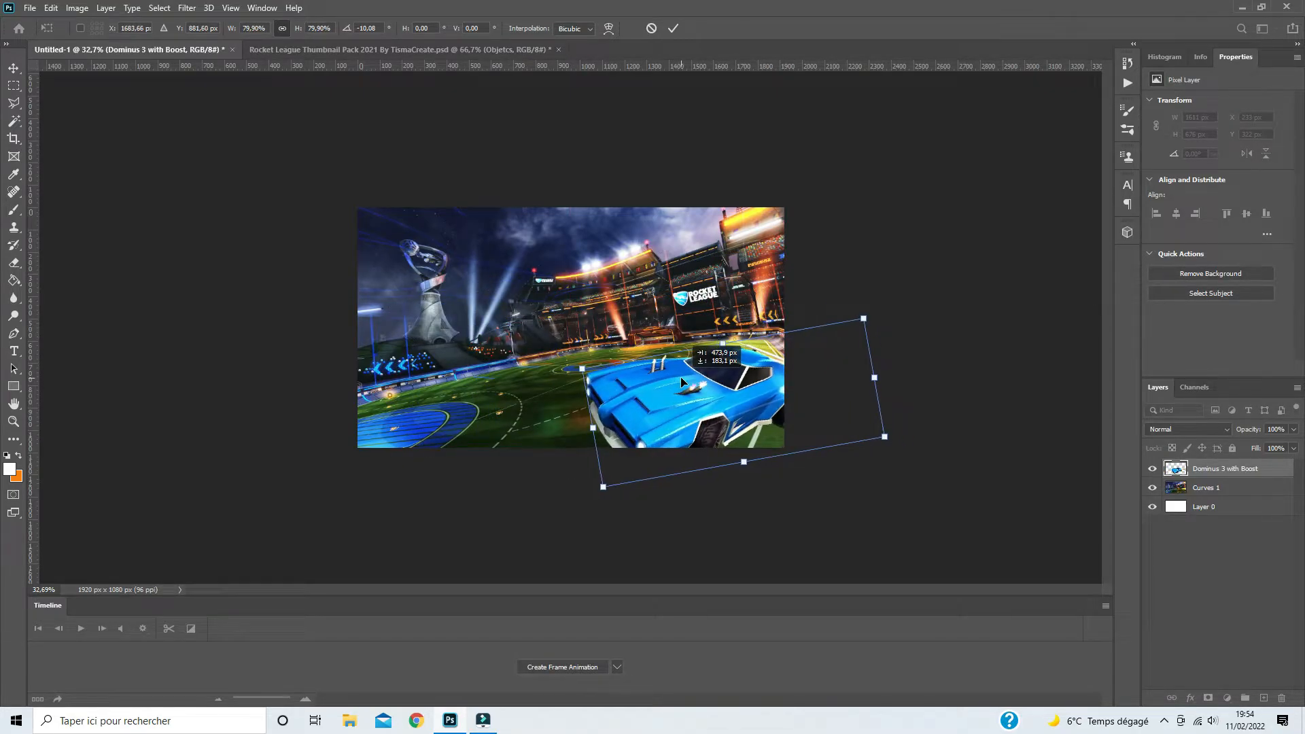
drag(582, 369, 578, 367)
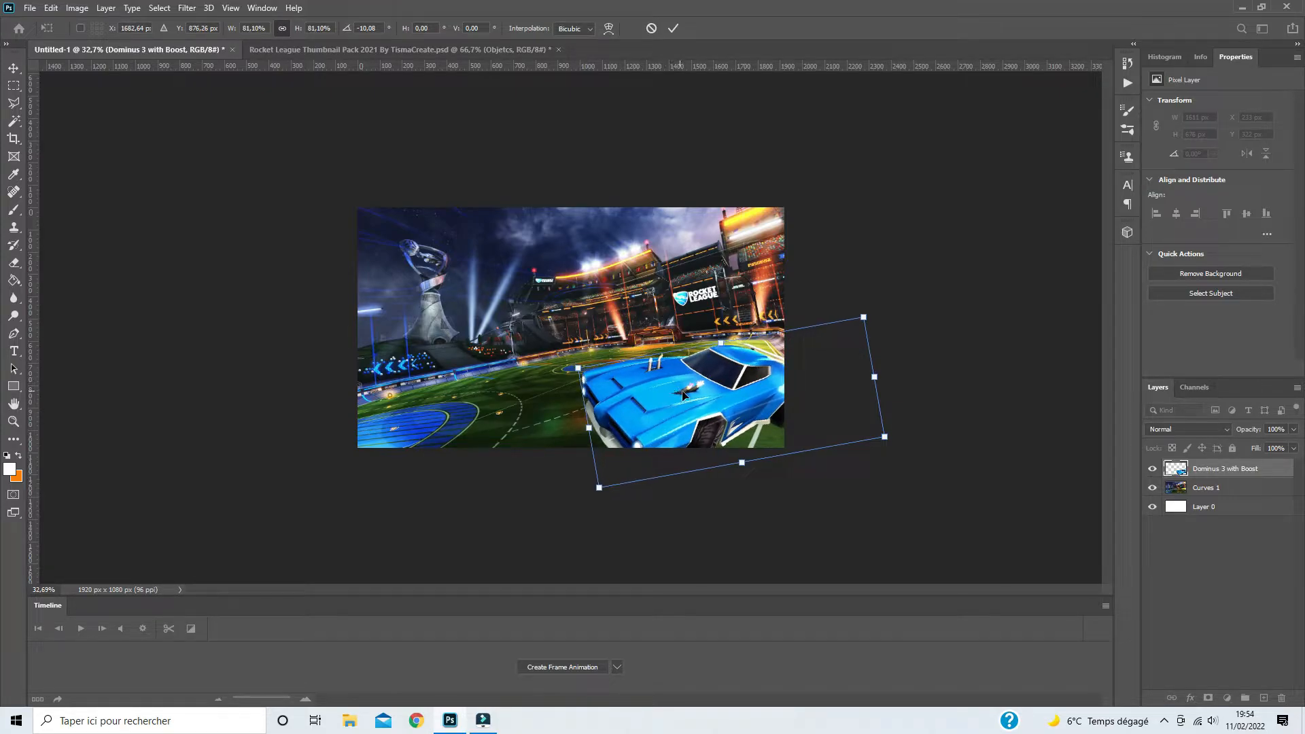
key(Return)
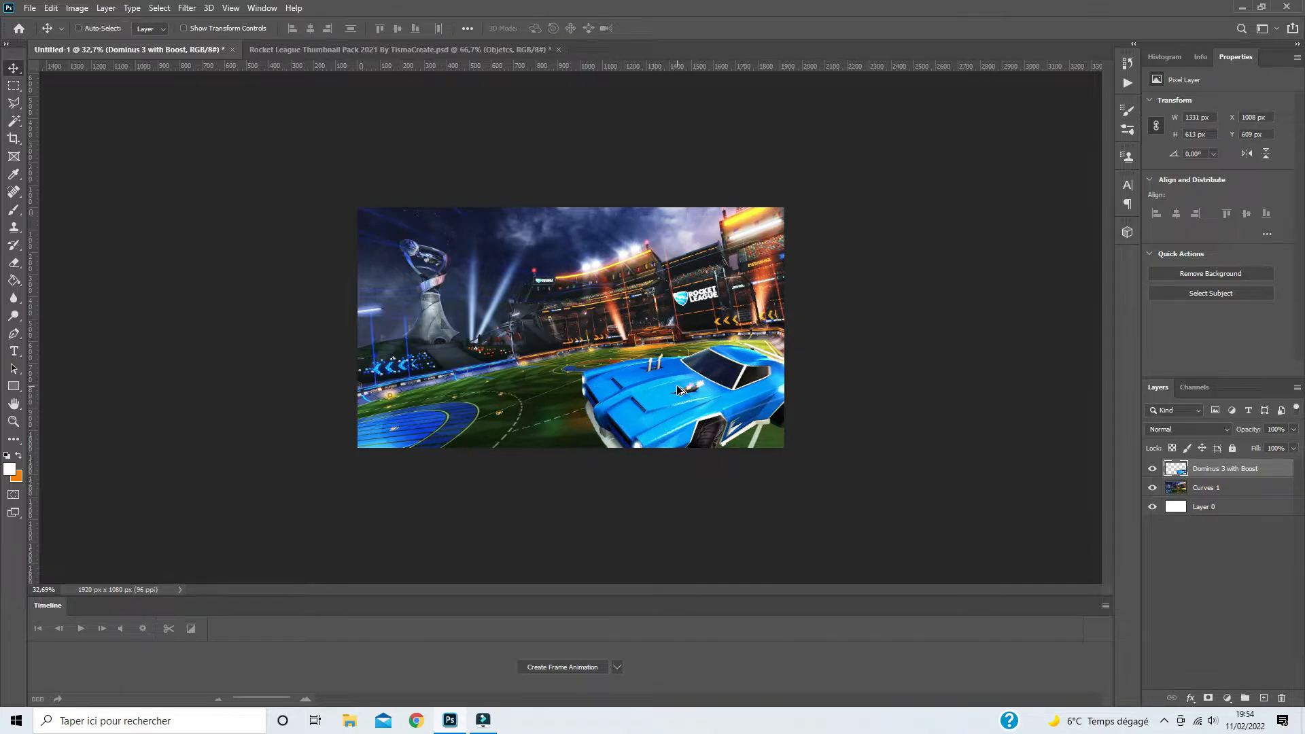
- Clip a Brightness/Contrast adjustment to the car layer with brightness 16 and contrast 52
scroll(685, 391, up, 2)
scroll(883, 459, up, 1)
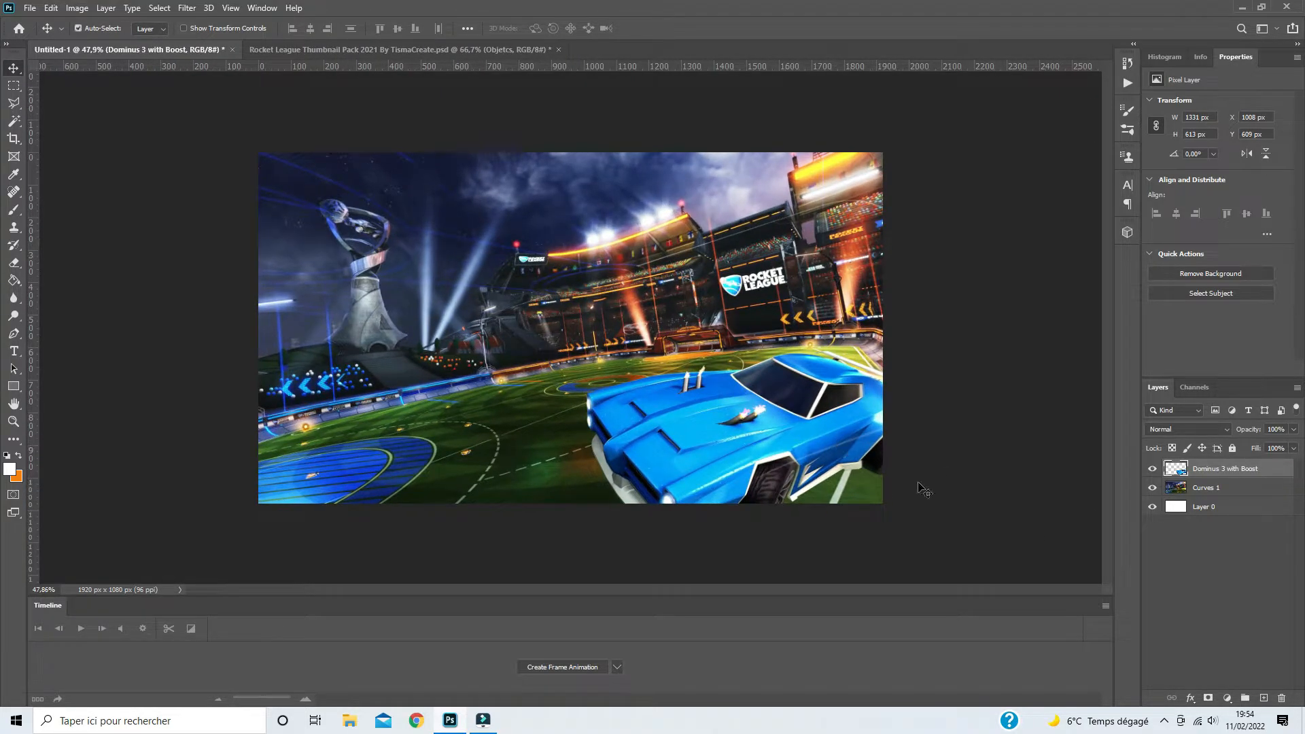
click(1228, 699)
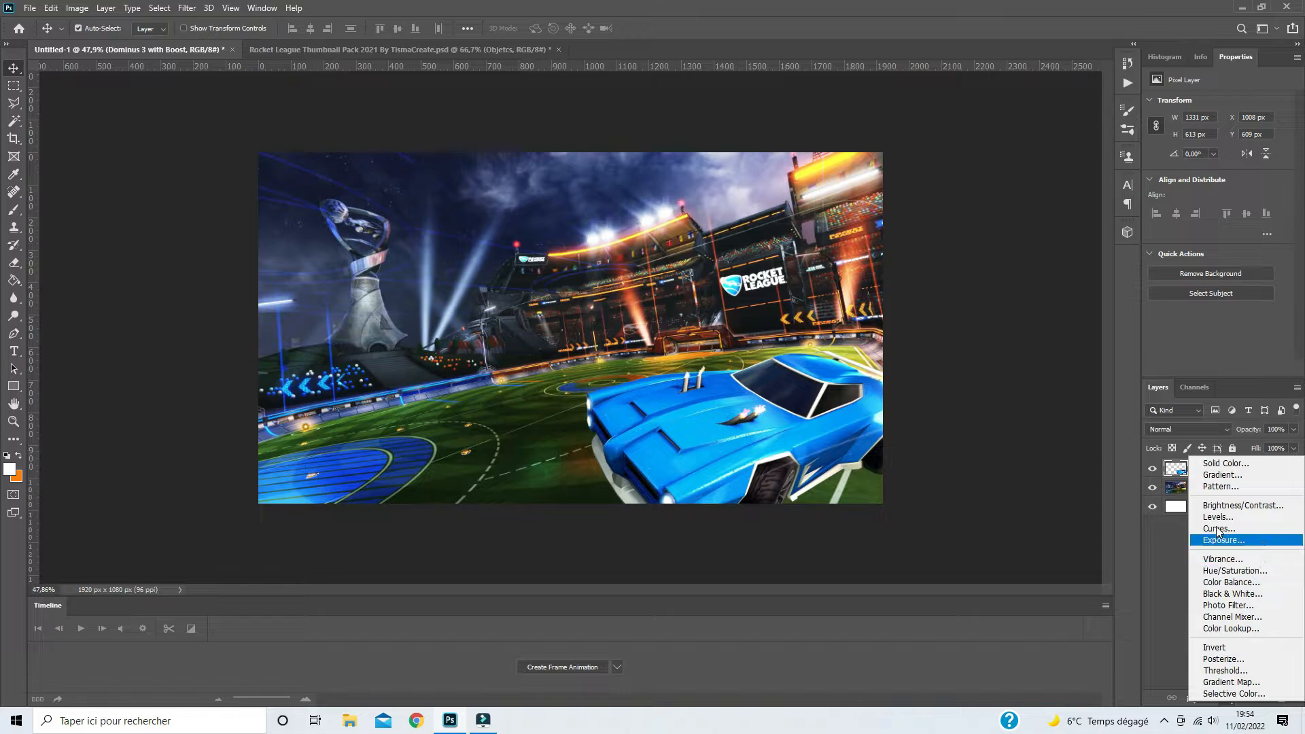
click(1220, 504)
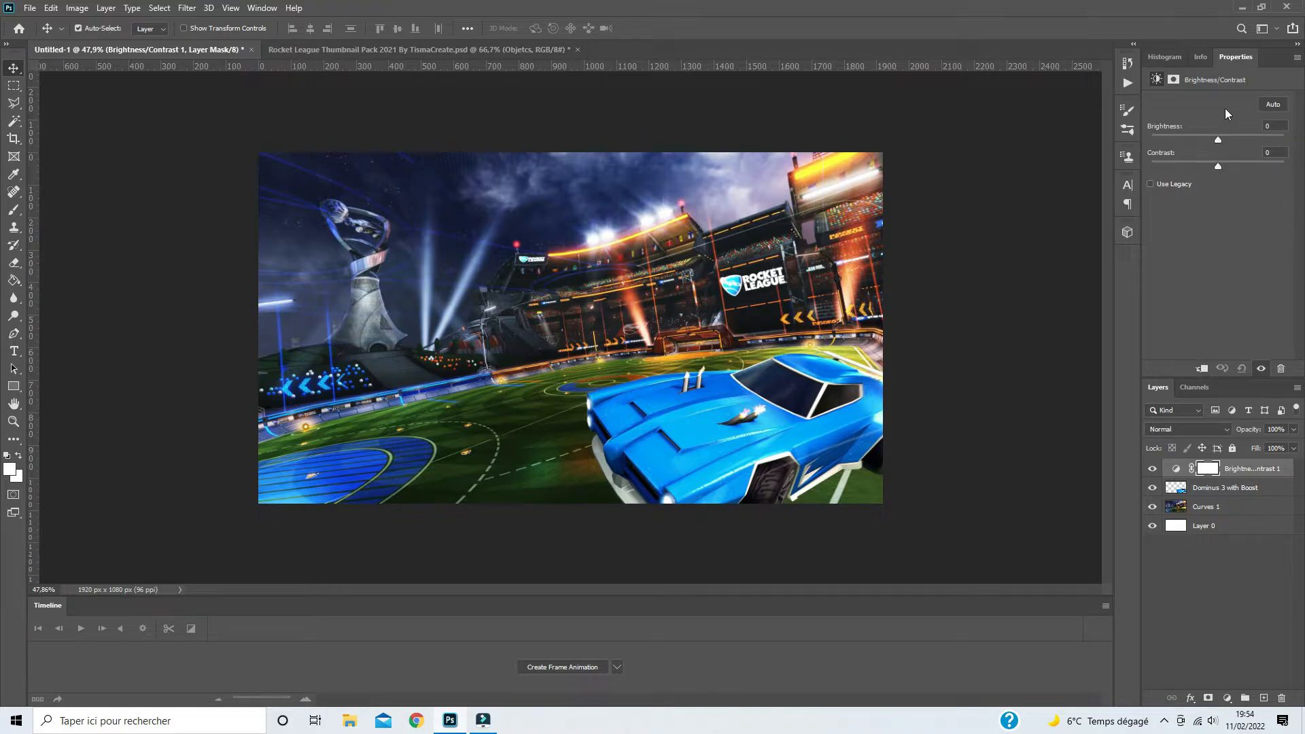
click(1203, 371)
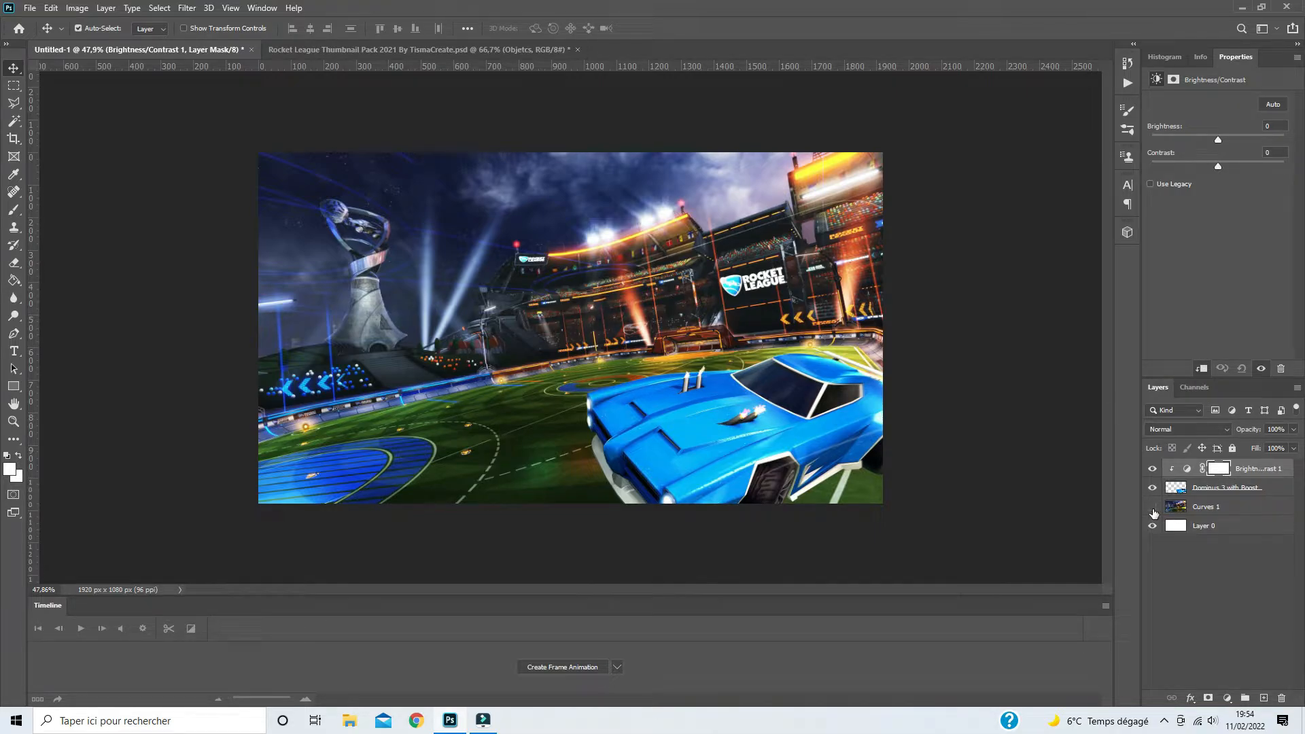
click(1153, 509)
click(1153, 509)
drag(1218, 143, 1225, 141)
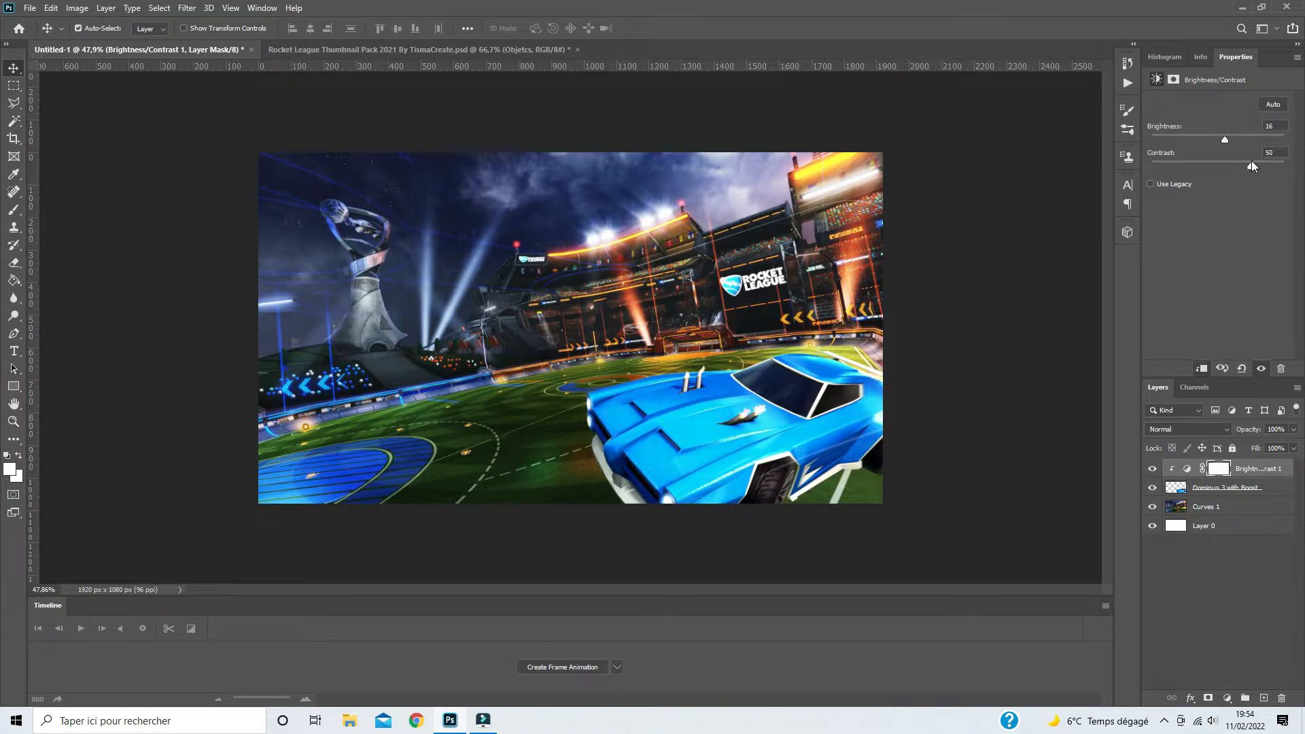
- Add a clipped Curves adjustment with a gentle S-curve to the car, and merge both adjustments into the car layer
click(1227, 698)
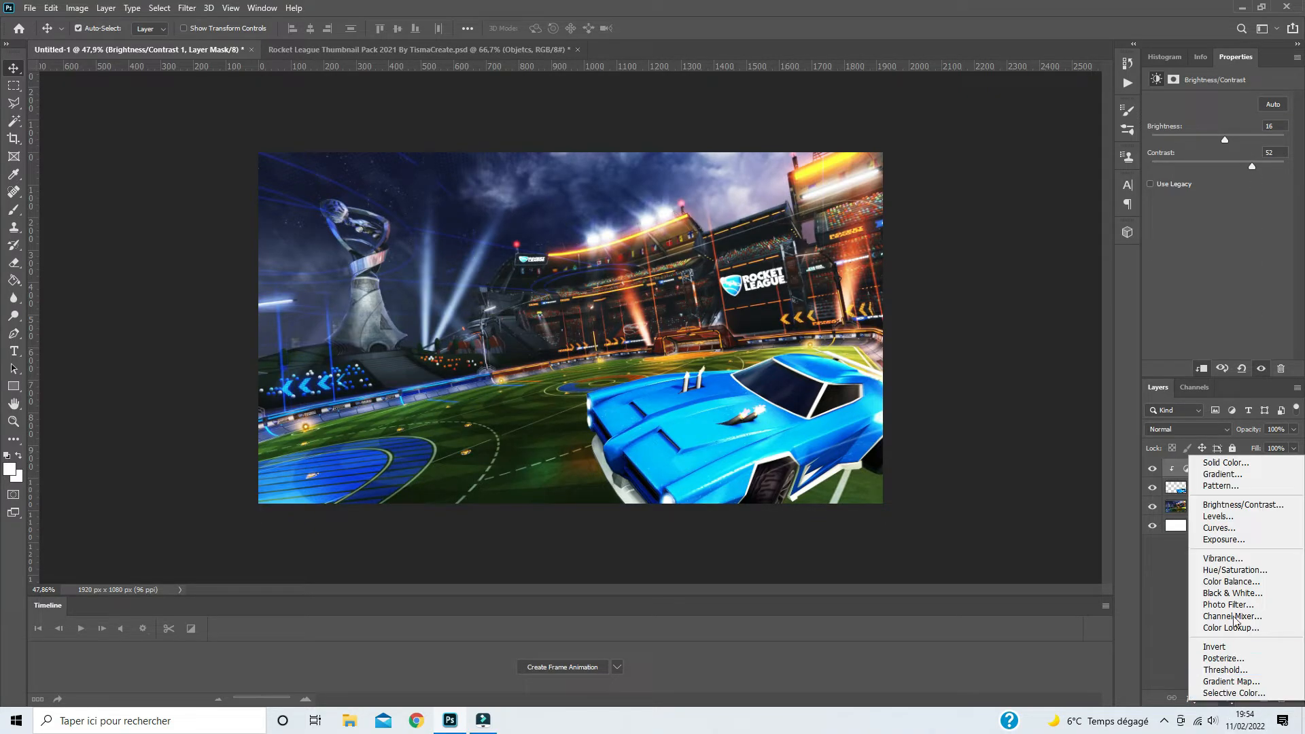
click(1229, 530)
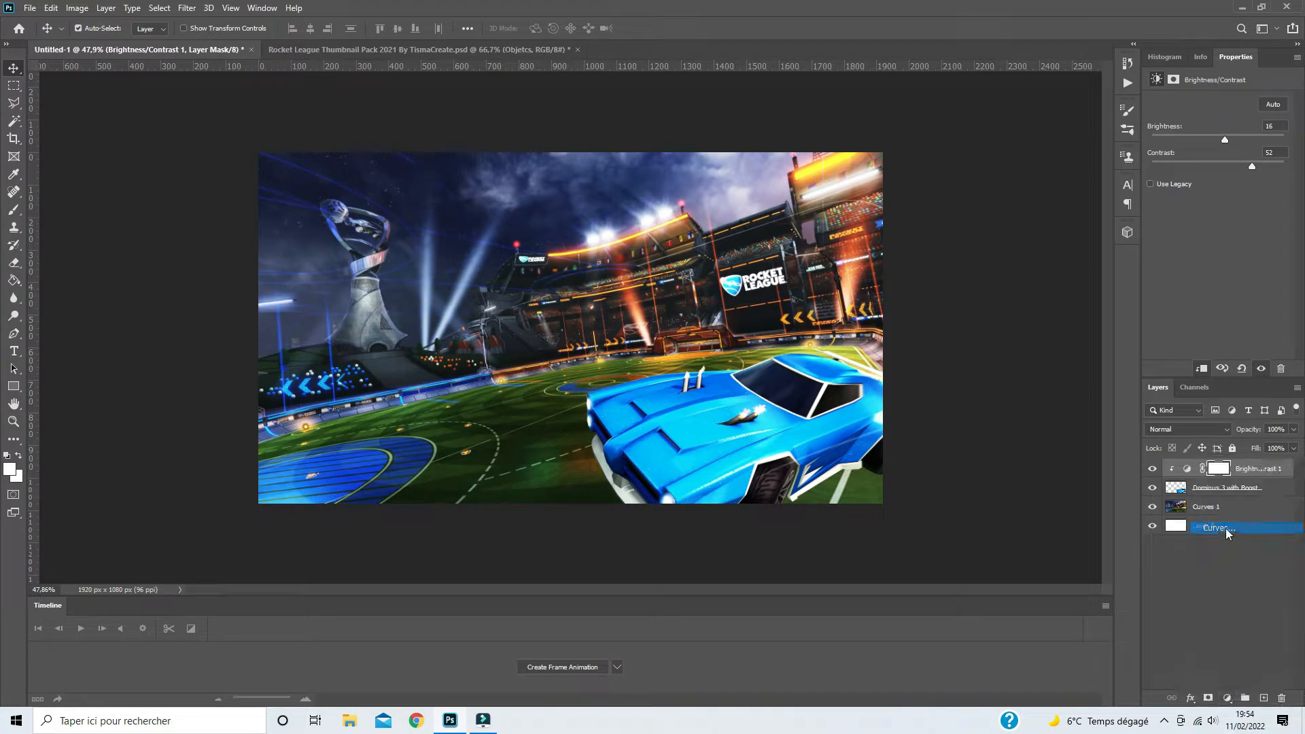
click(1200, 369)
drag(1209, 208, 1209, 210)
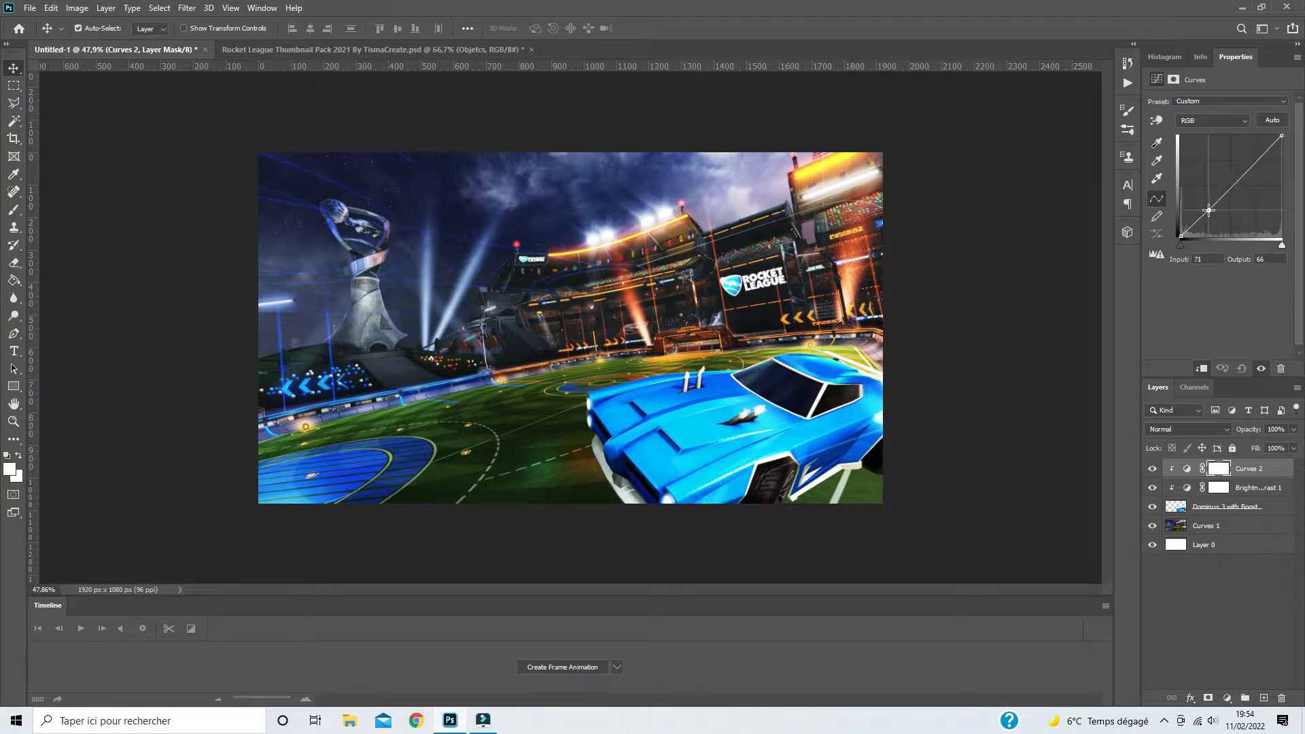
click(1263, 153)
drag(1262, 153, 1263, 152)
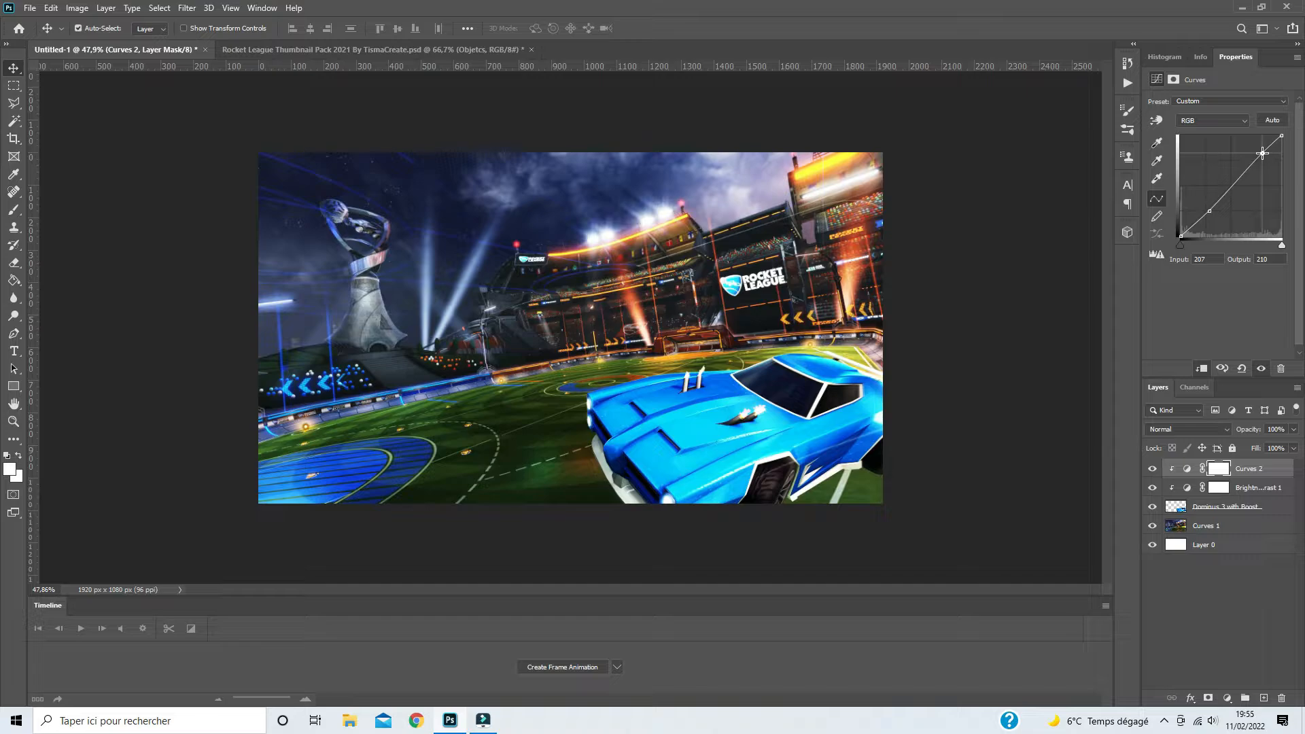
drag(1210, 210, 1211, 212)
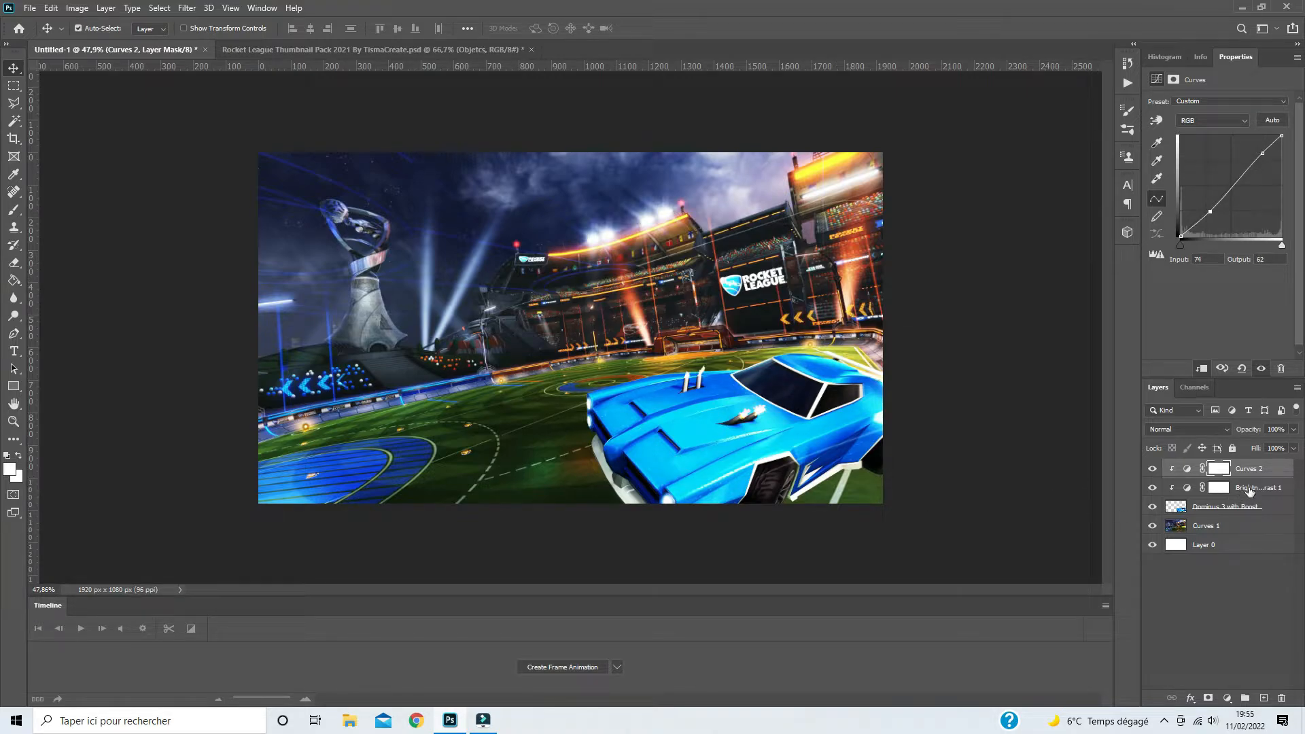
click(1225, 513)
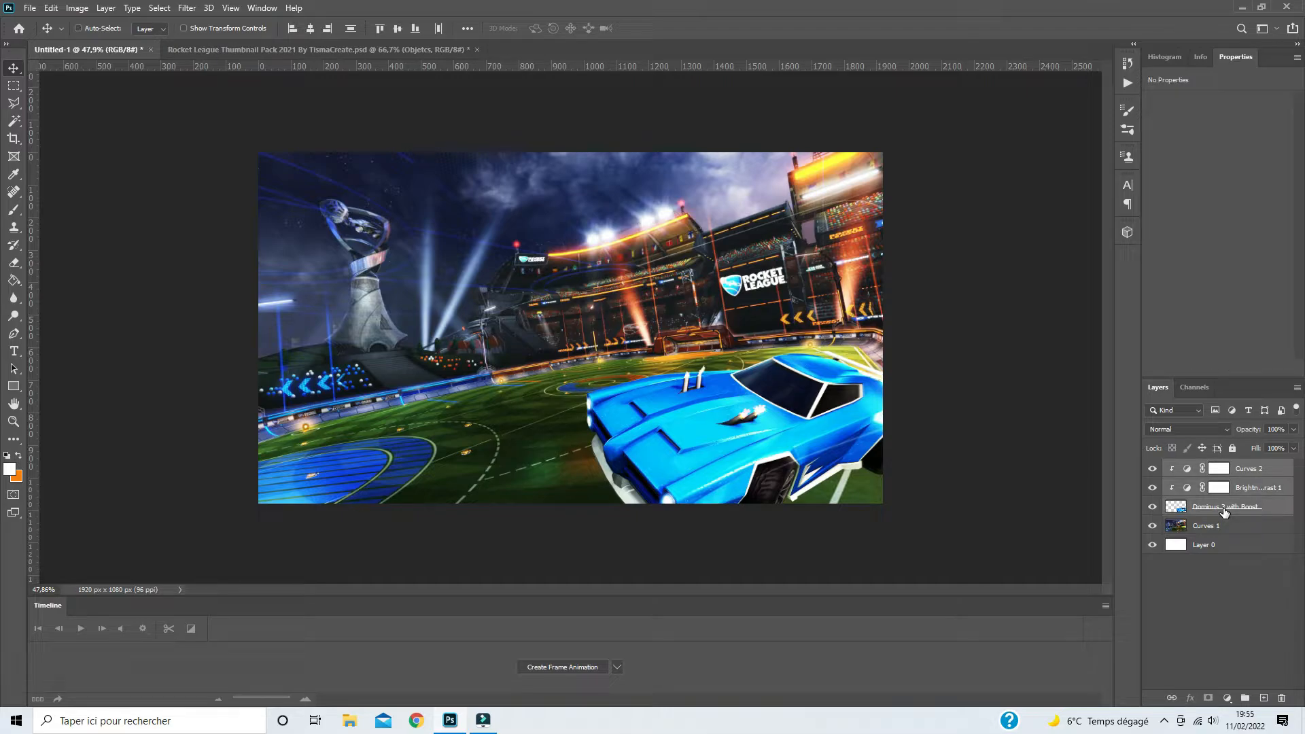
key(ctrl+e)
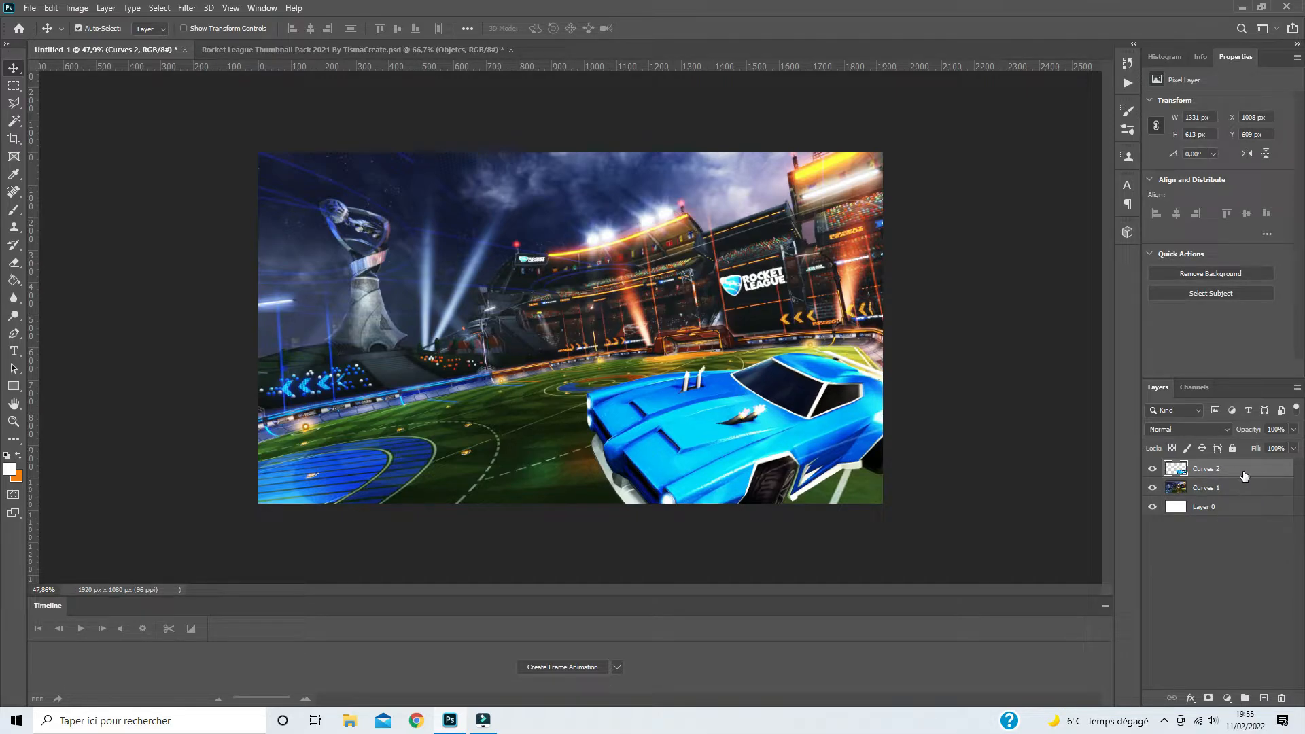
- Add a Gradient Overlay effect to the car layer and set its blend mode to Hard Light
double_click(1251, 474)
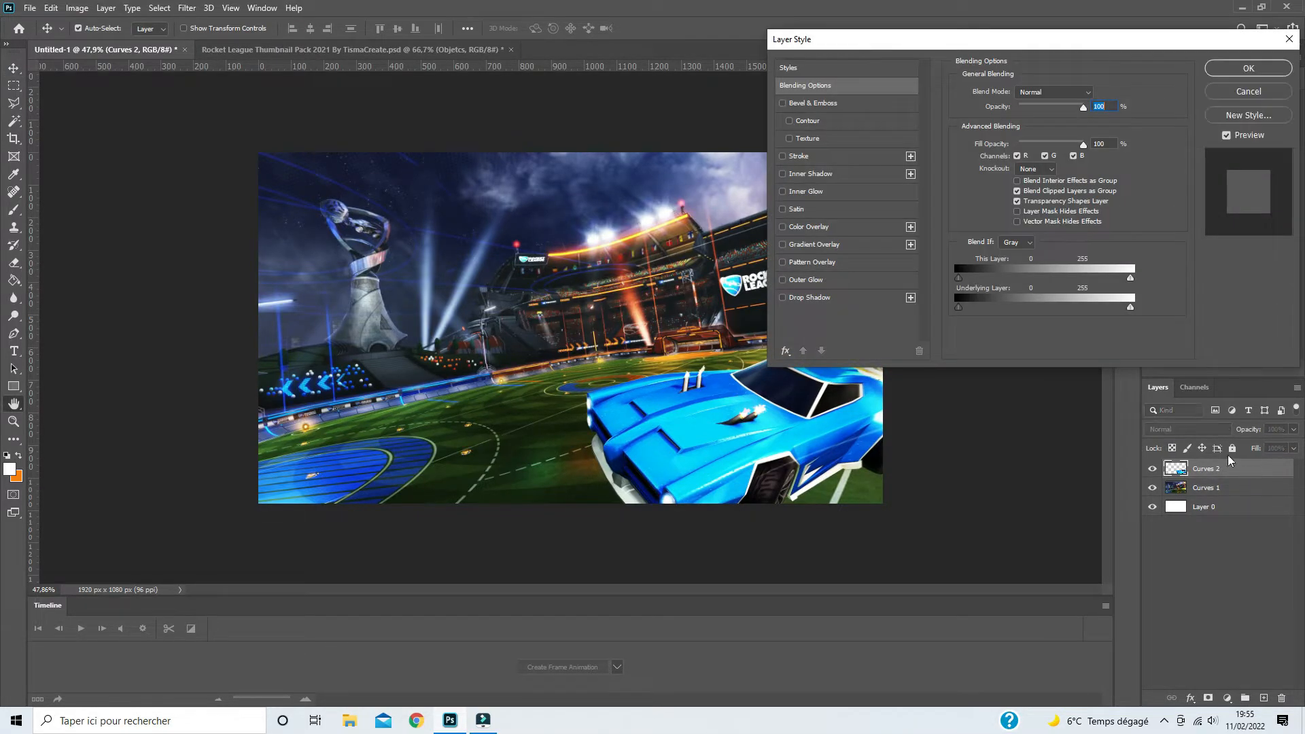
drag(937, 47, 253, 55)
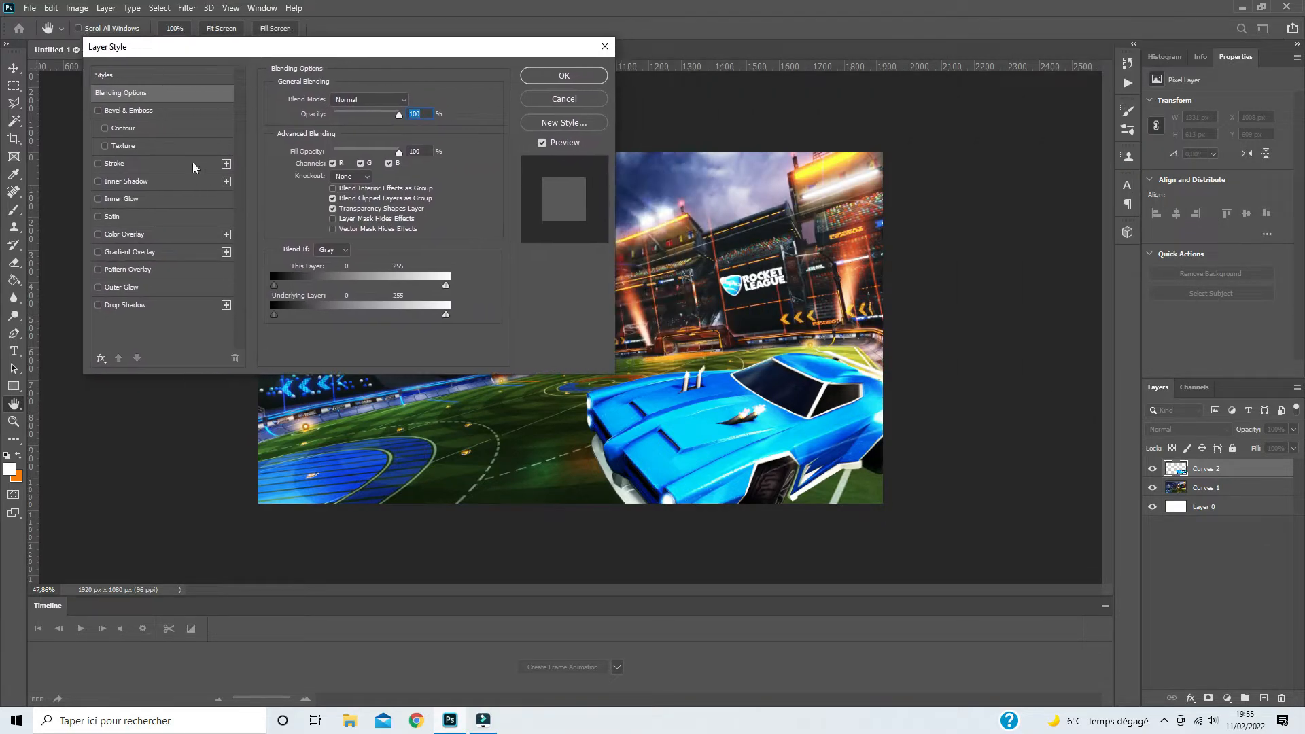
click(98, 253)
click(125, 255)
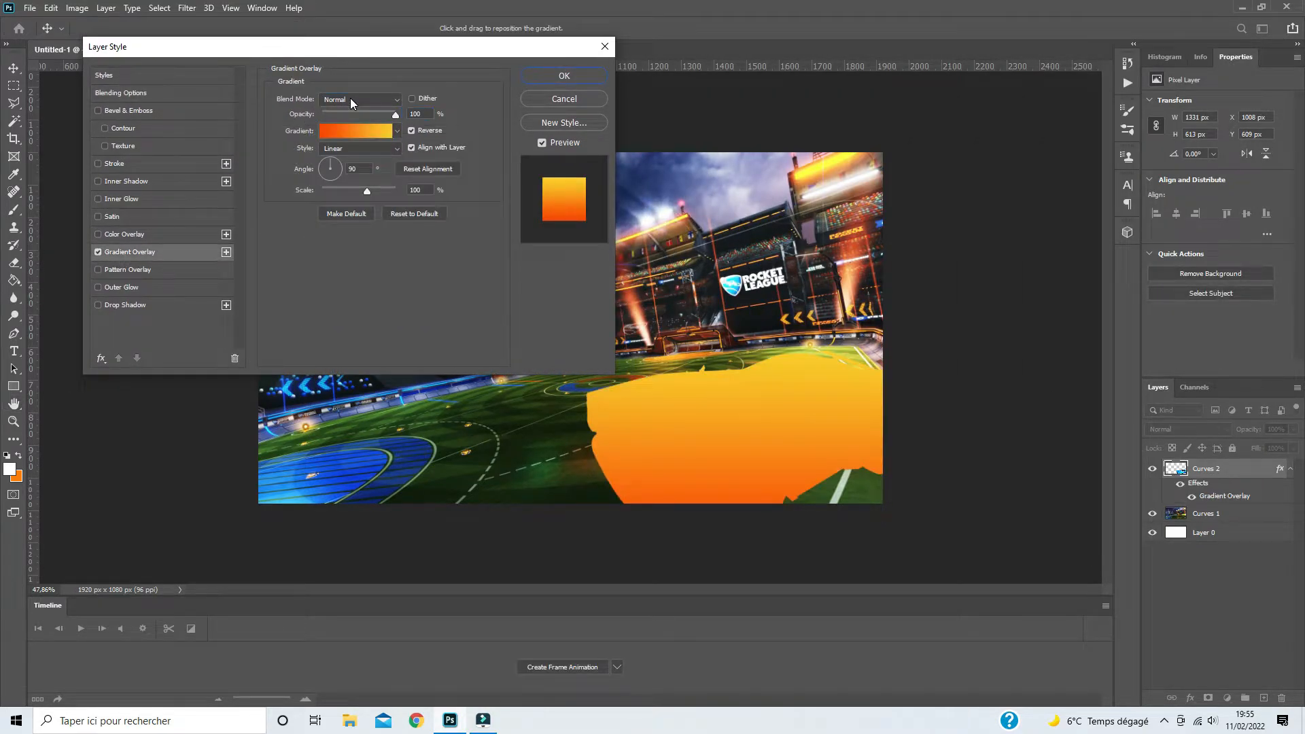
click(350, 99)
click(335, 285)
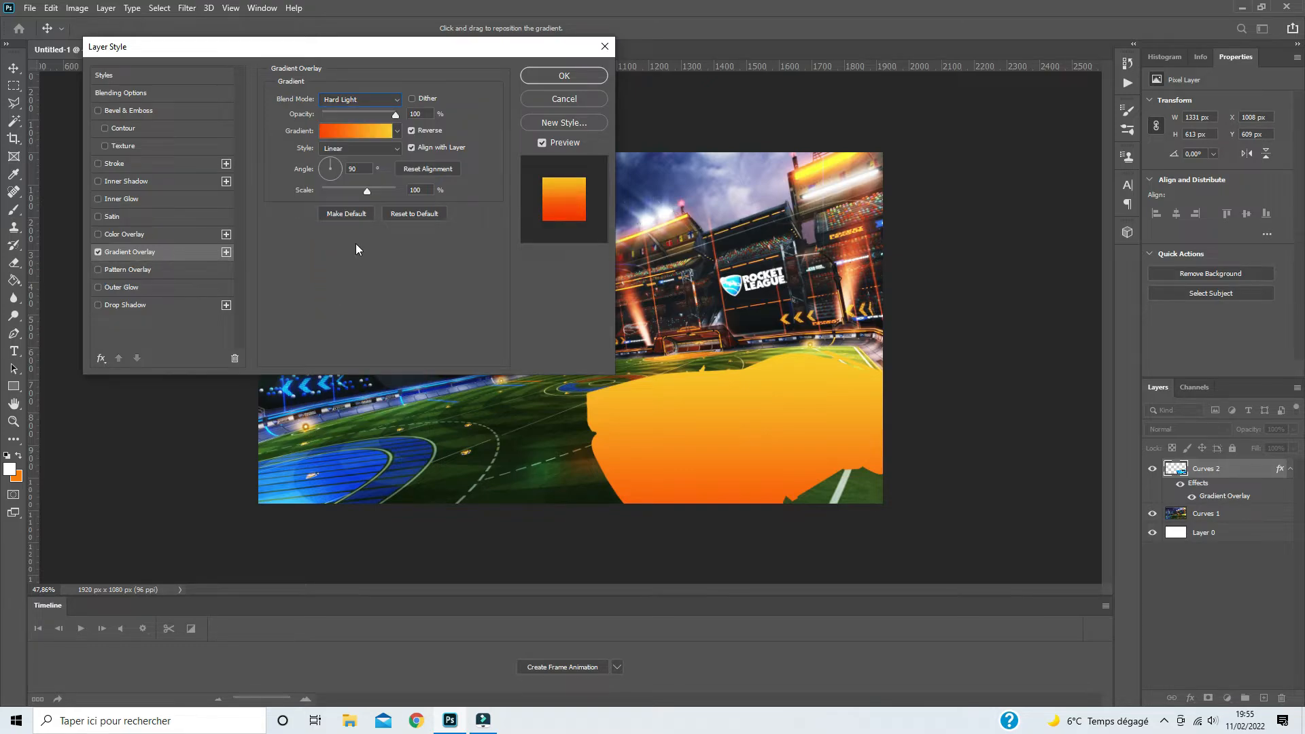
- Use the Black, White preset for the car's gradient overlay and set its angle to 180°
click(356, 133)
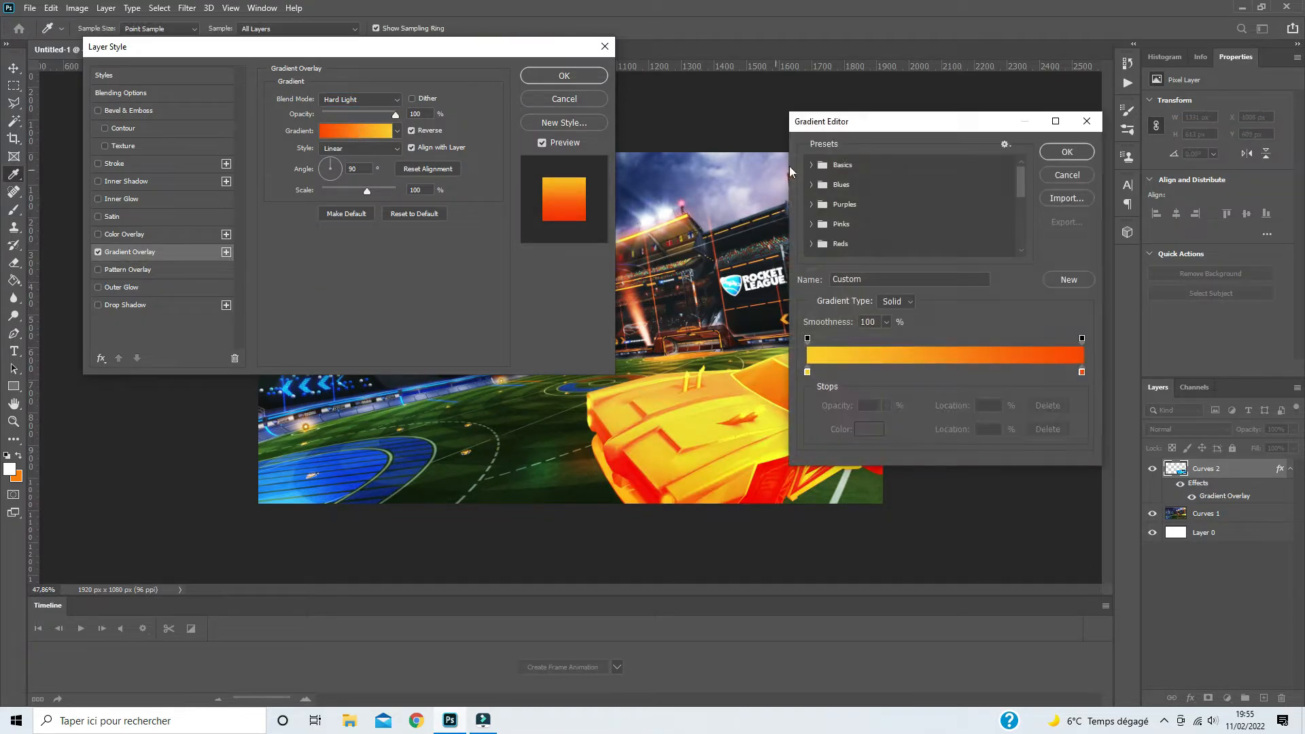
click(811, 165)
click(872, 185)
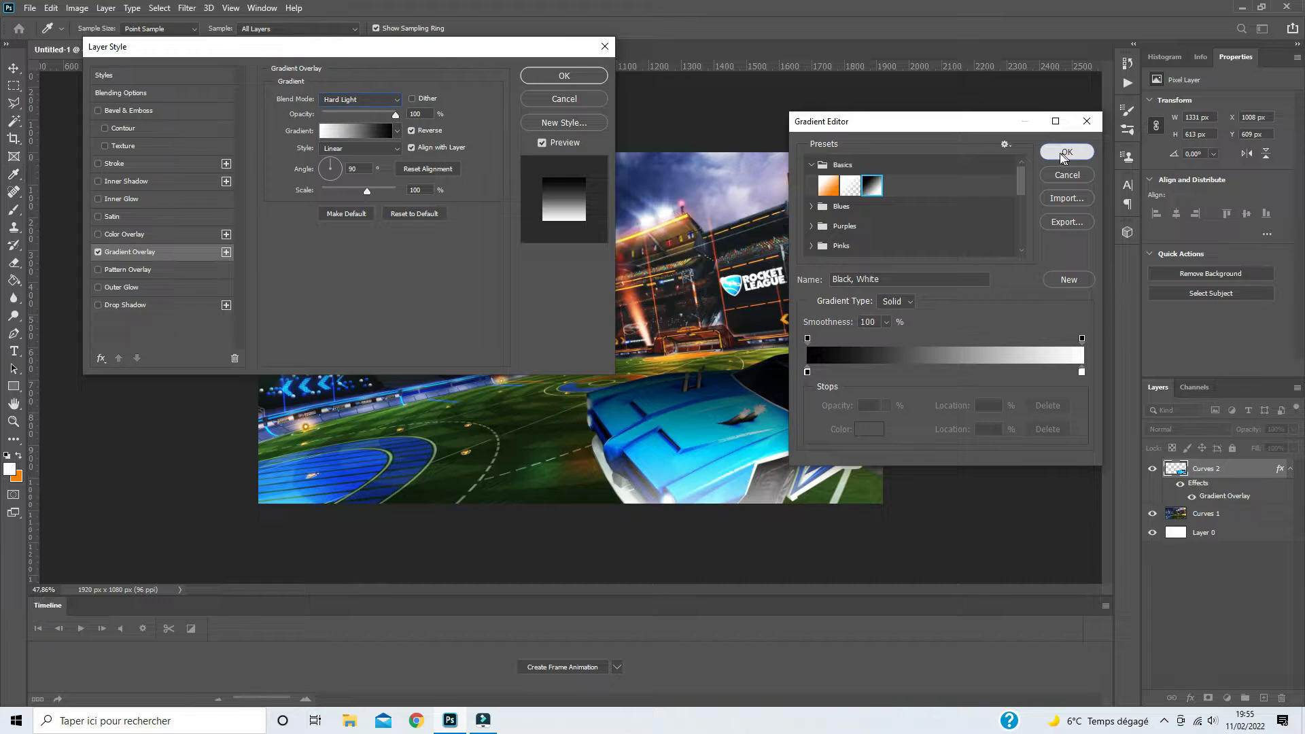
click(1053, 152)
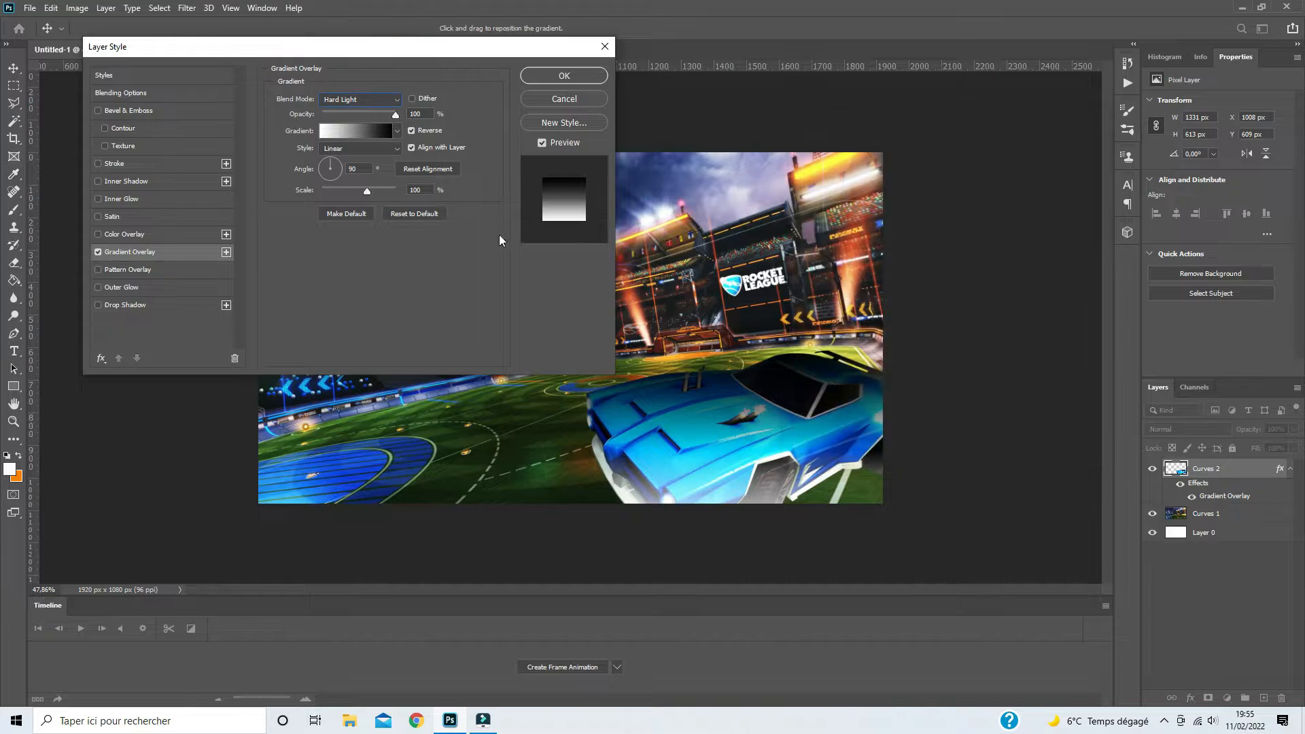
click(316, 169)
text(180)
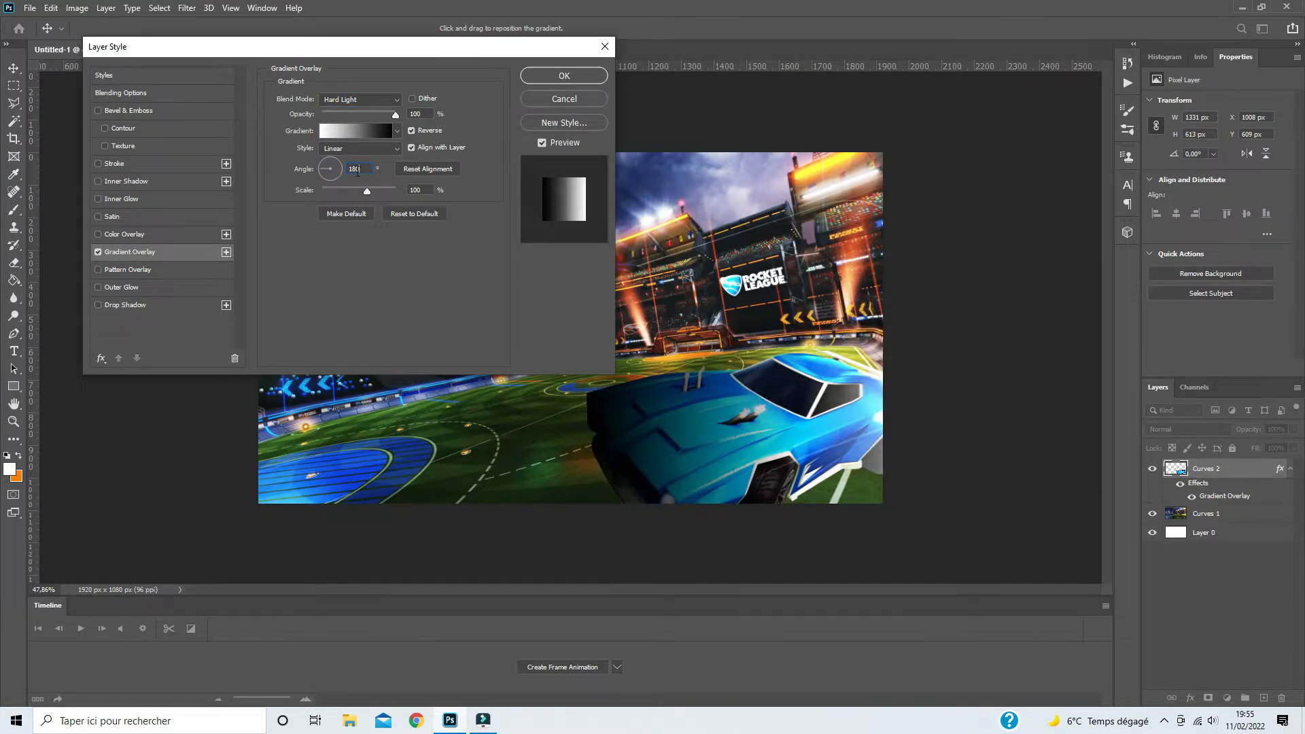
key(Return)
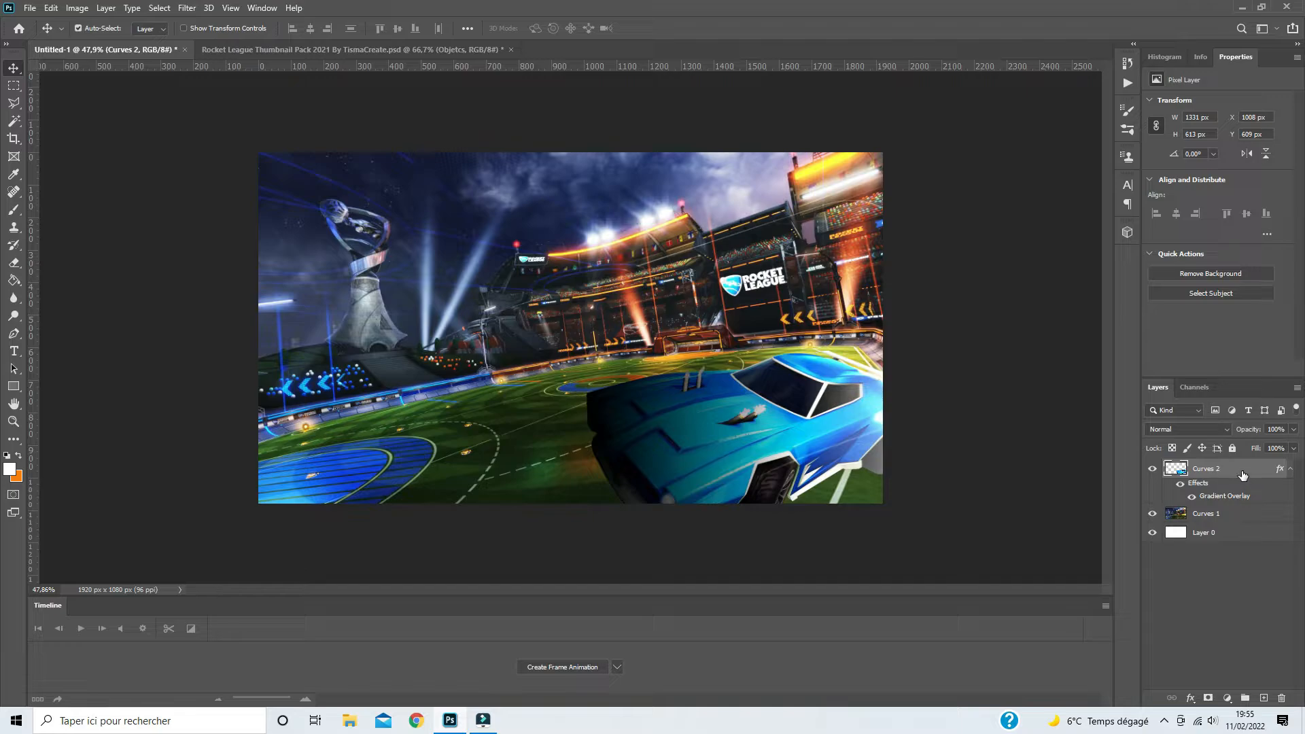
- Turn off Reverse on the car's gradient overlay, set its opacity to 44%, and change the blend mode to Overlay
double_click(1243, 475)
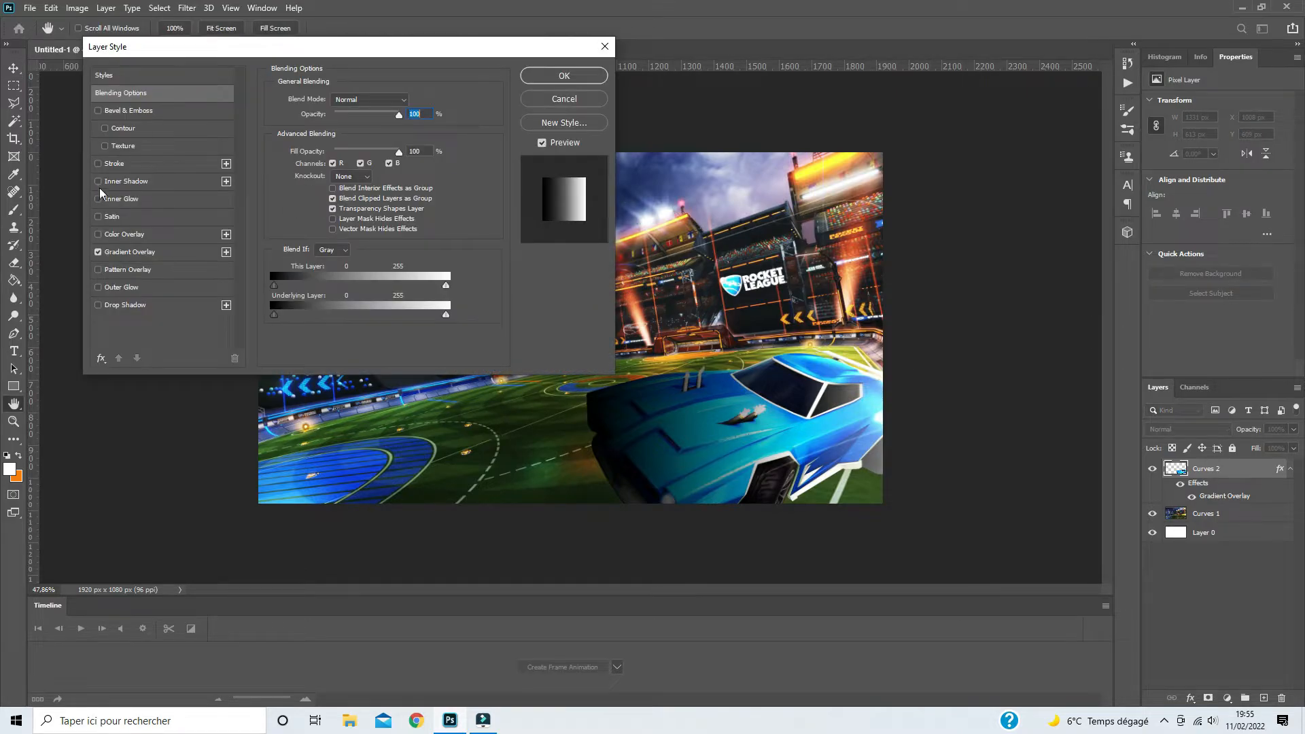
click(112, 254)
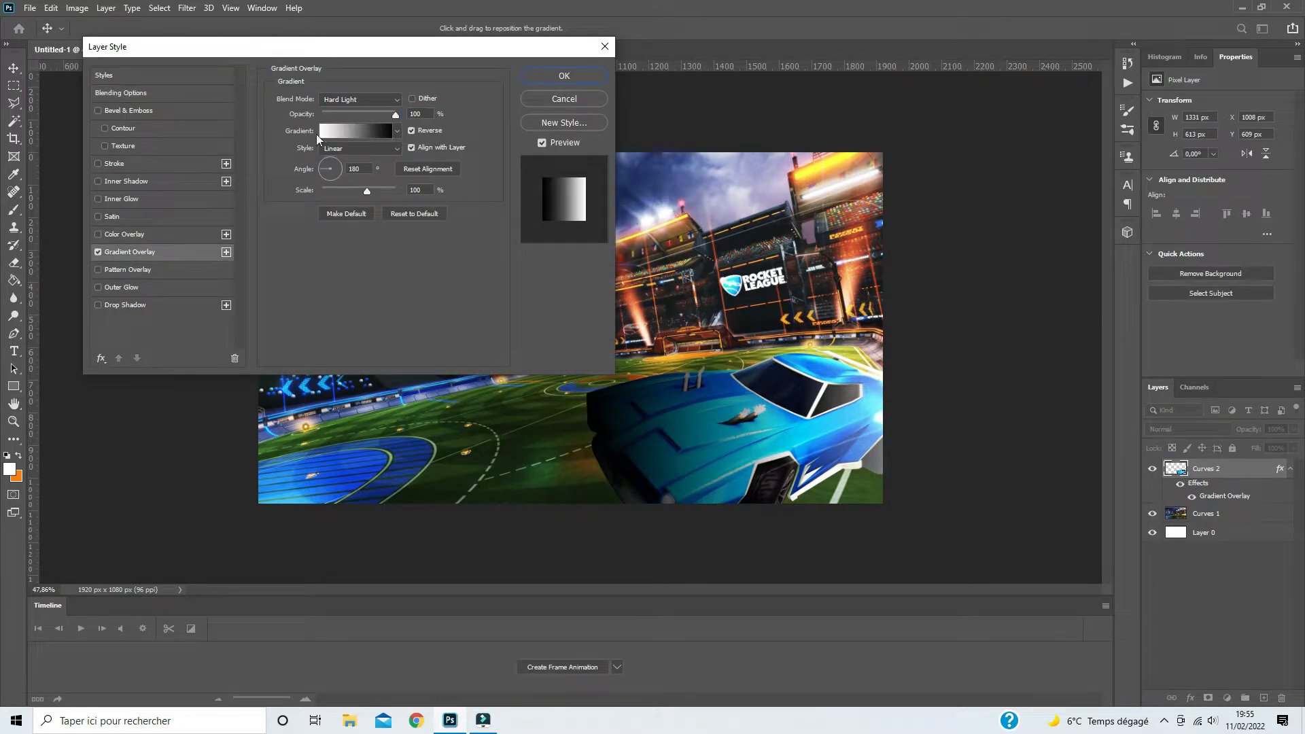
click(411, 130)
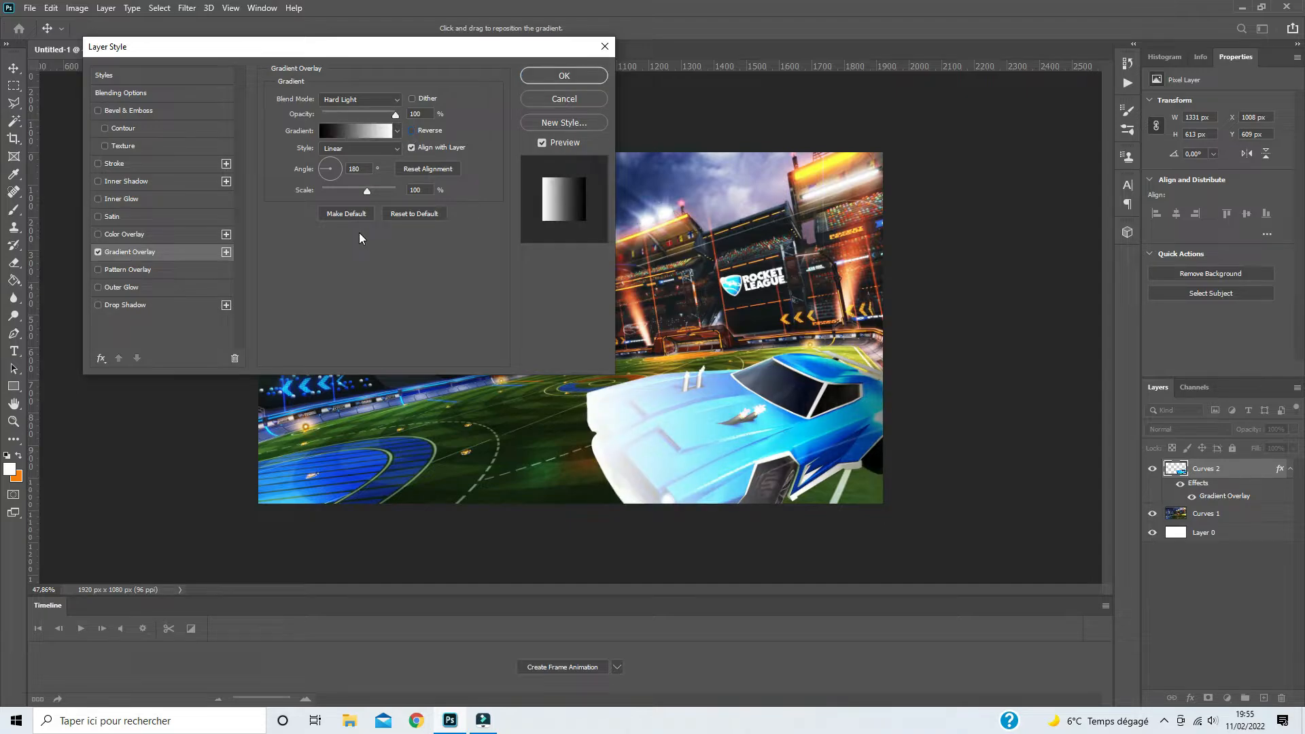
drag(395, 115, 355, 114)
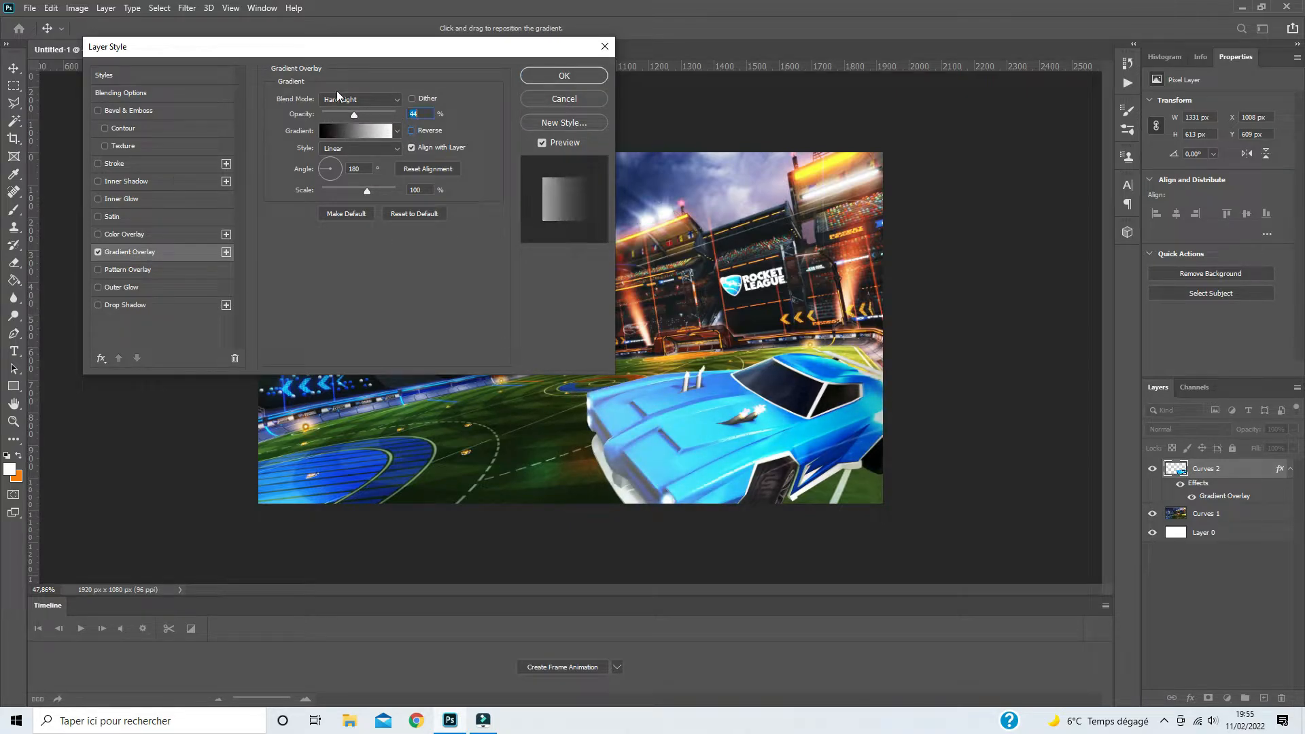
click(340, 99)
click(333, 263)
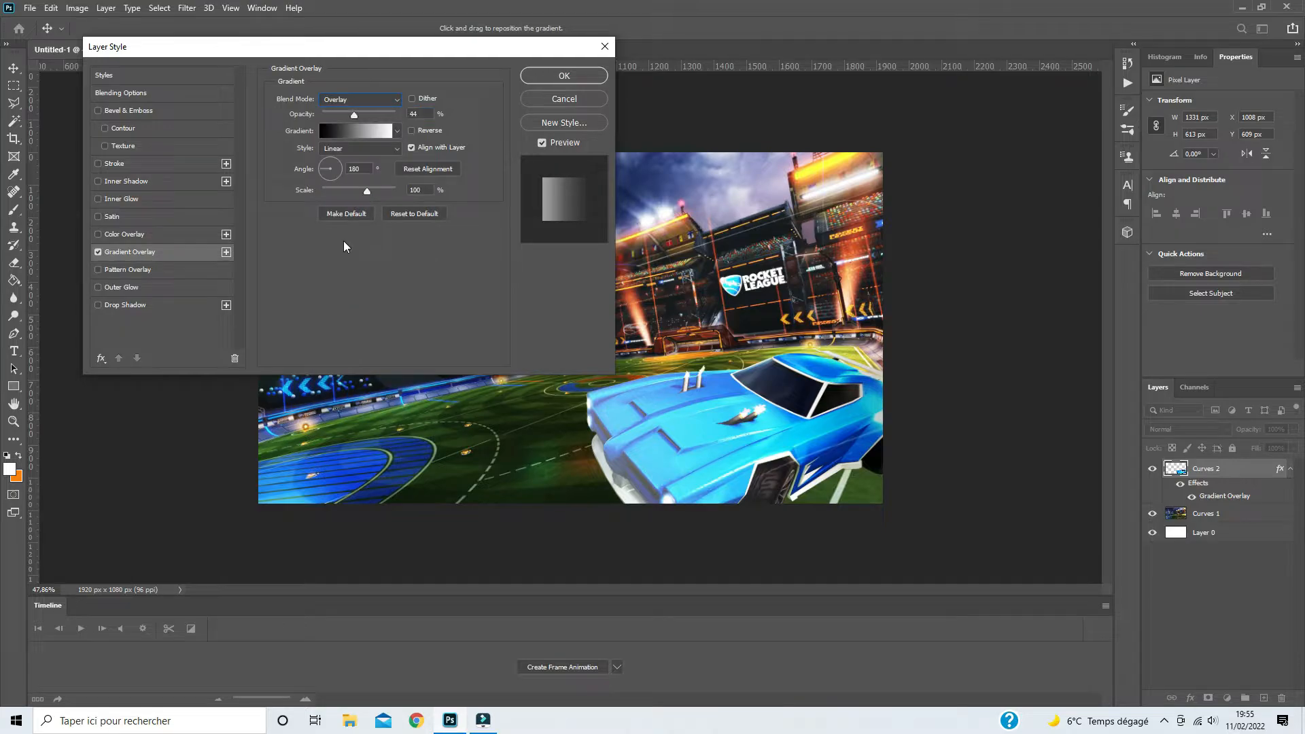
click(356, 115)
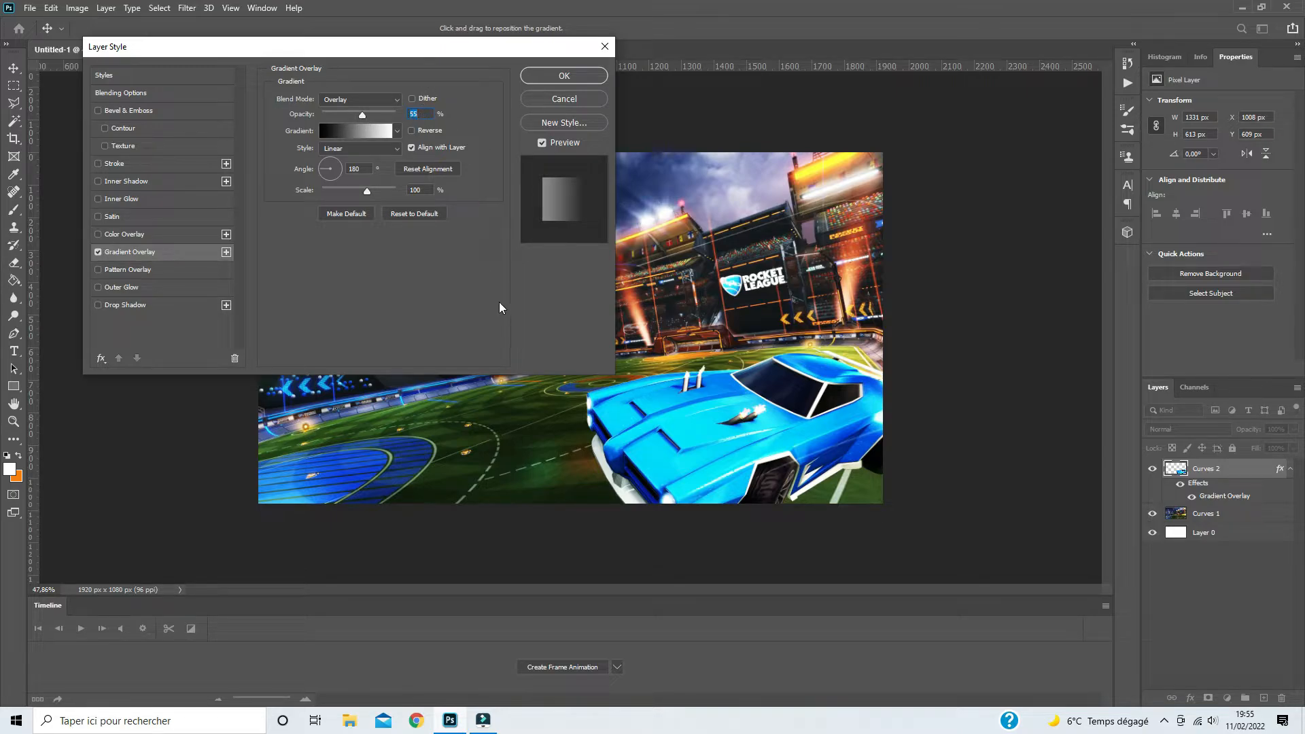
- Add a drop shadow to the car with 59% opacity, 16% spread and 18 px size, and rasterize the layer style
click(114, 308)
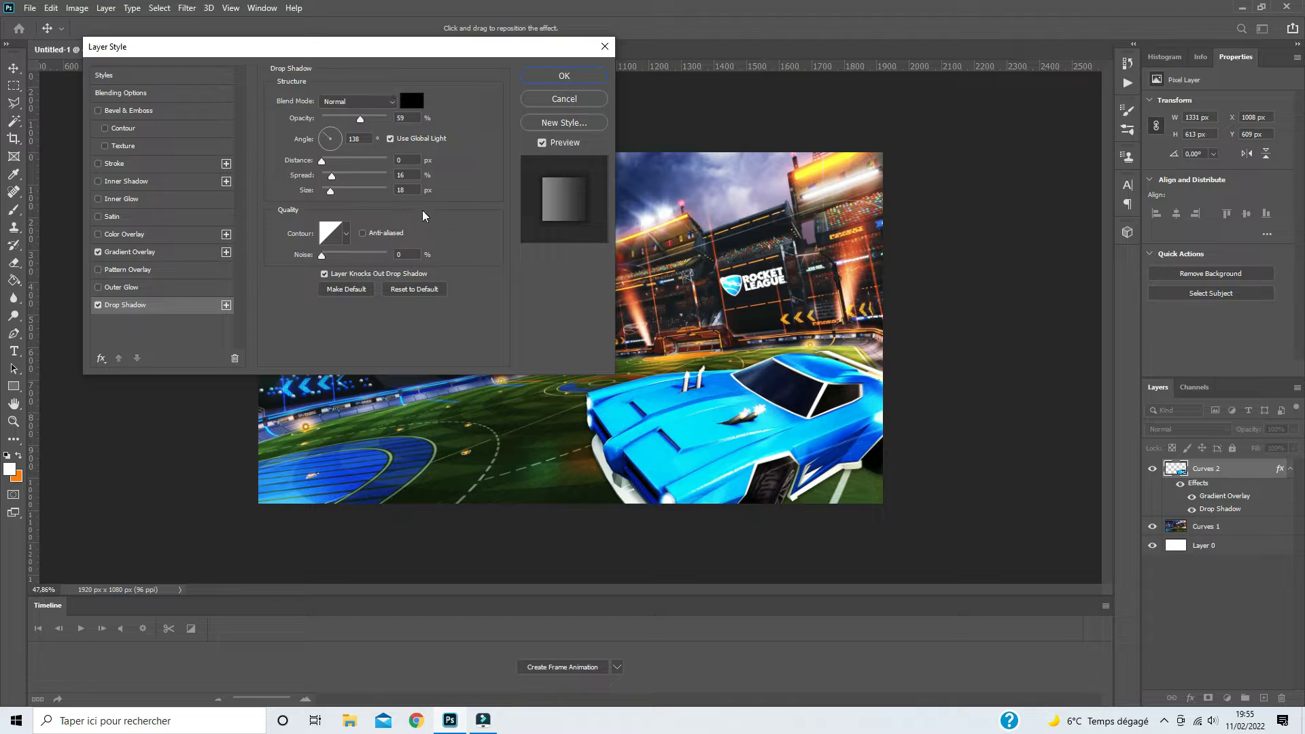
click(564, 75)
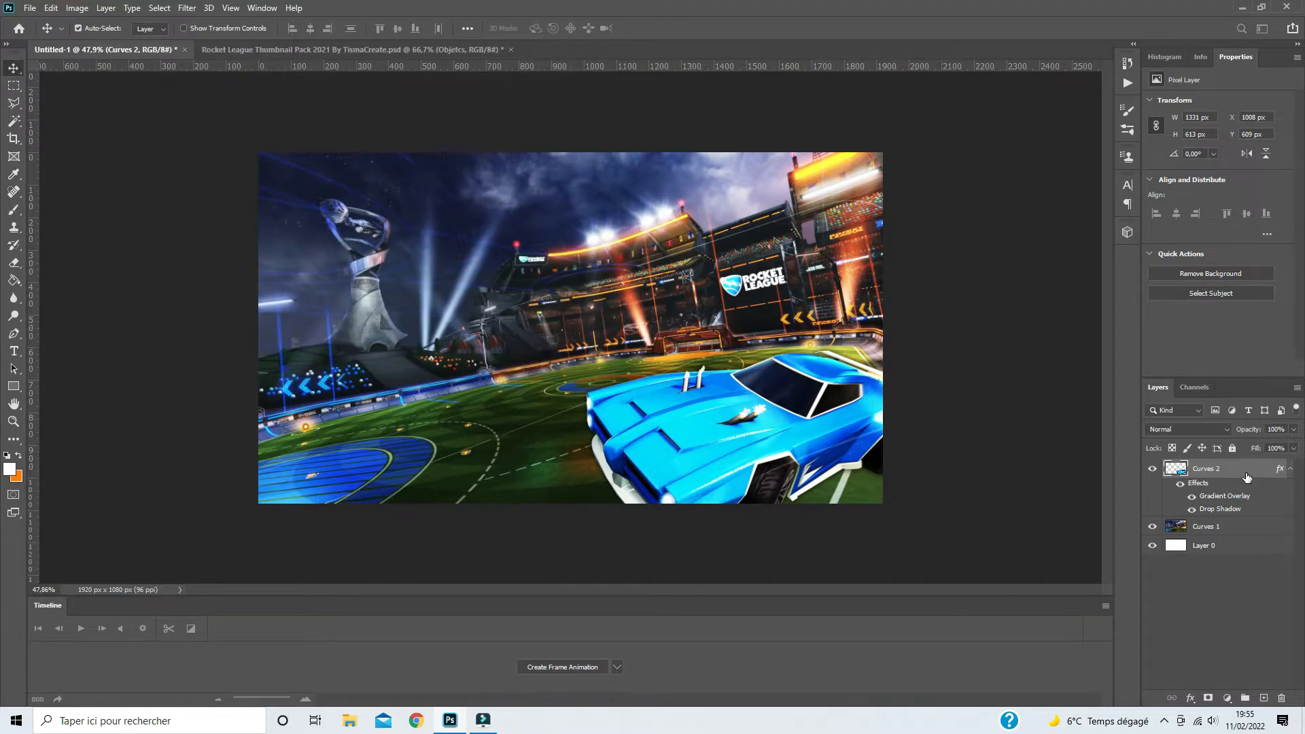
right_click(1247, 477)
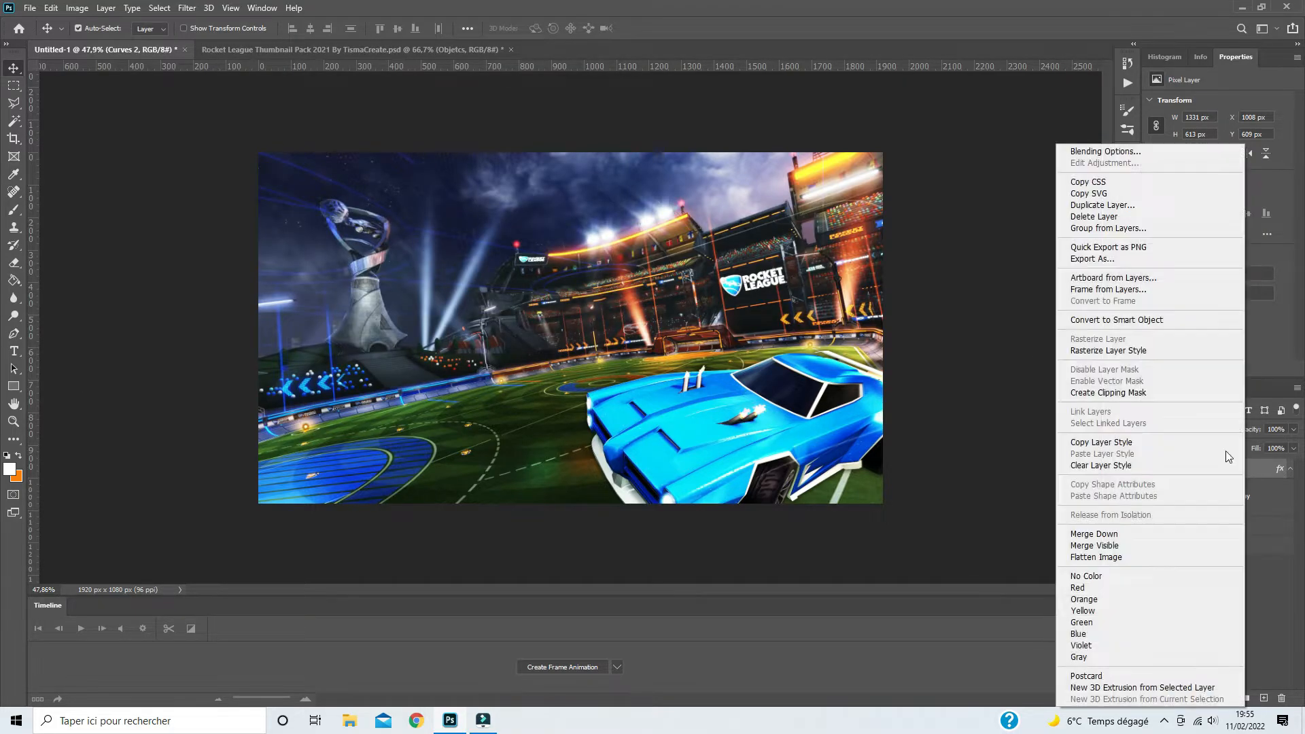
click(1121, 351)
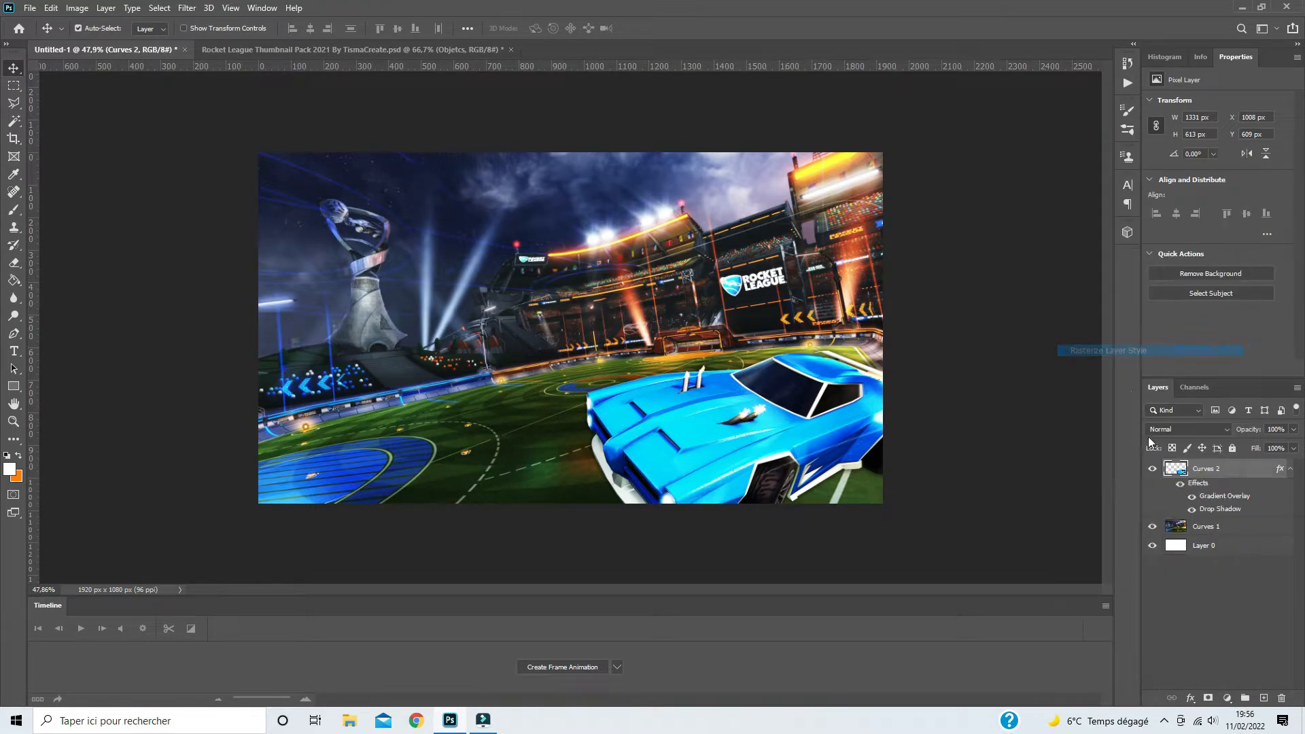
- Hide the Dominus 3 with Boost car in the thumbnail pack and copy its RL Logo into the Untitled-1 document
click(243, 46)
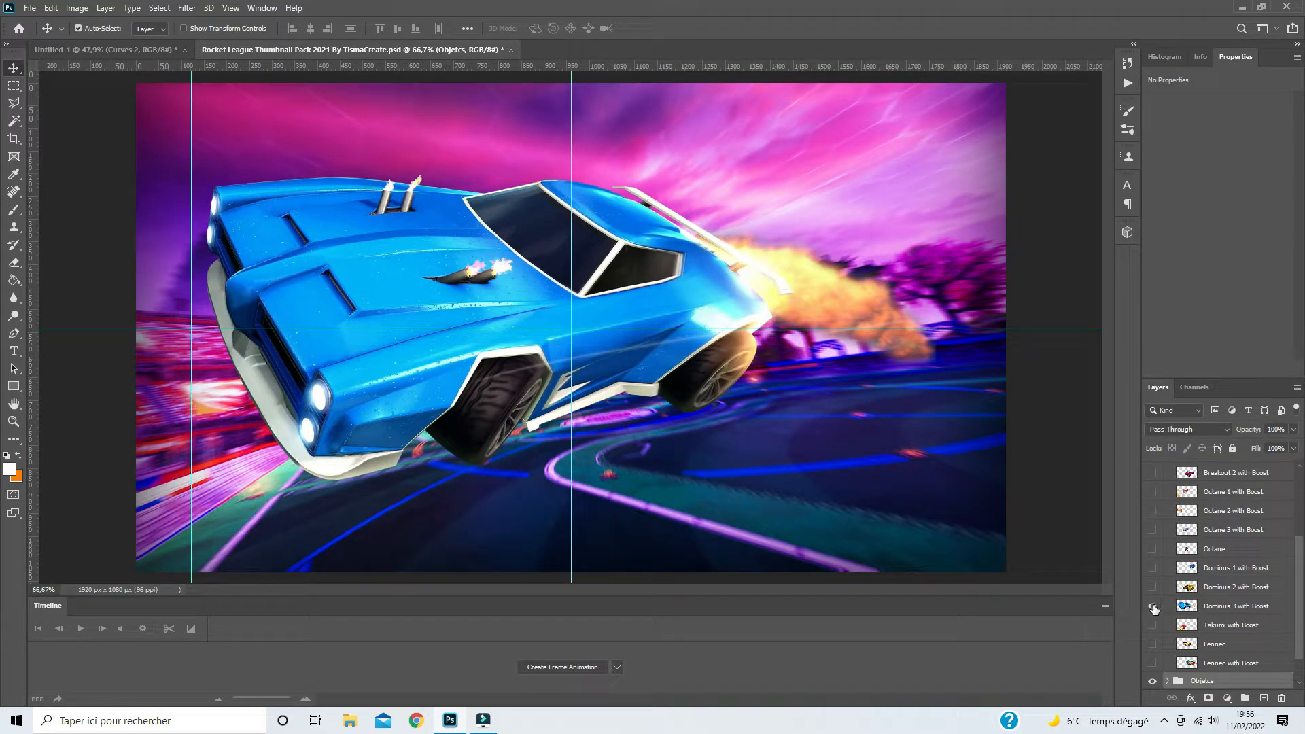
click(1152, 606)
scroll(1300, 541, up, 3)
drag(1300, 541, 1299, 539)
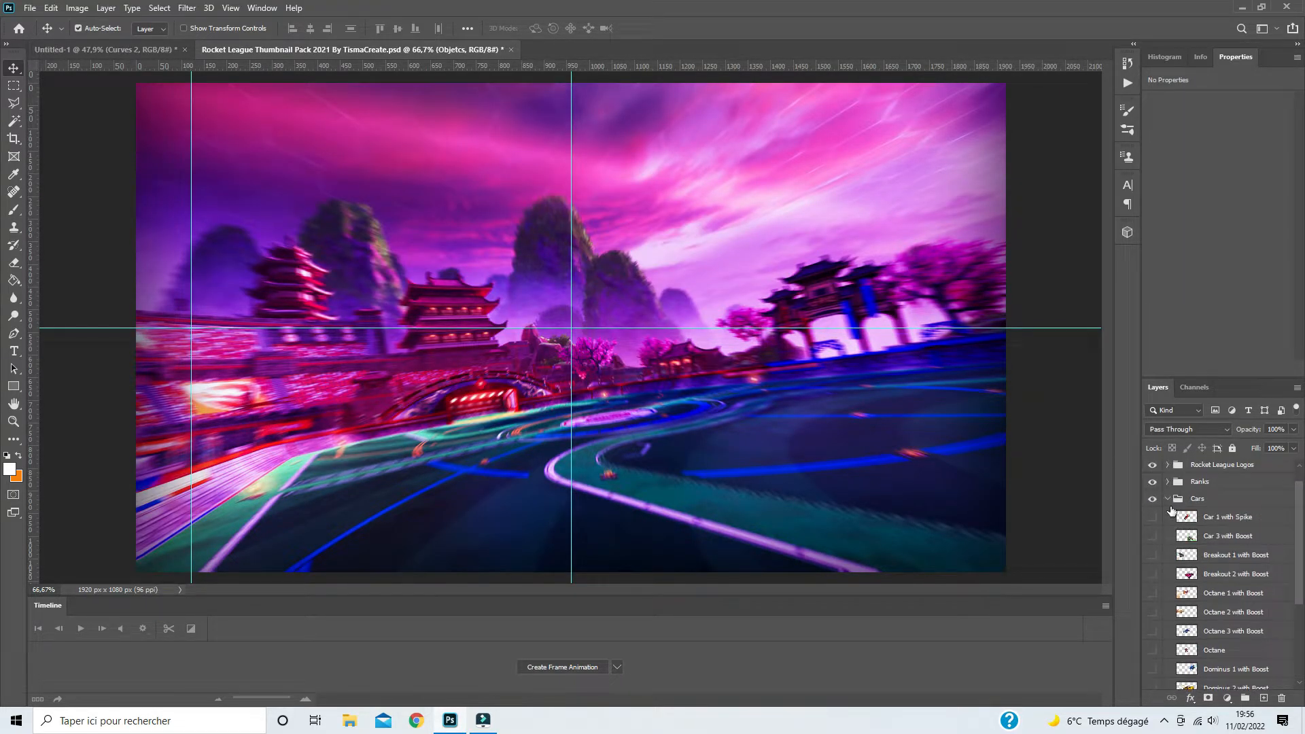
click(1168, 500)
click(1168, 486)
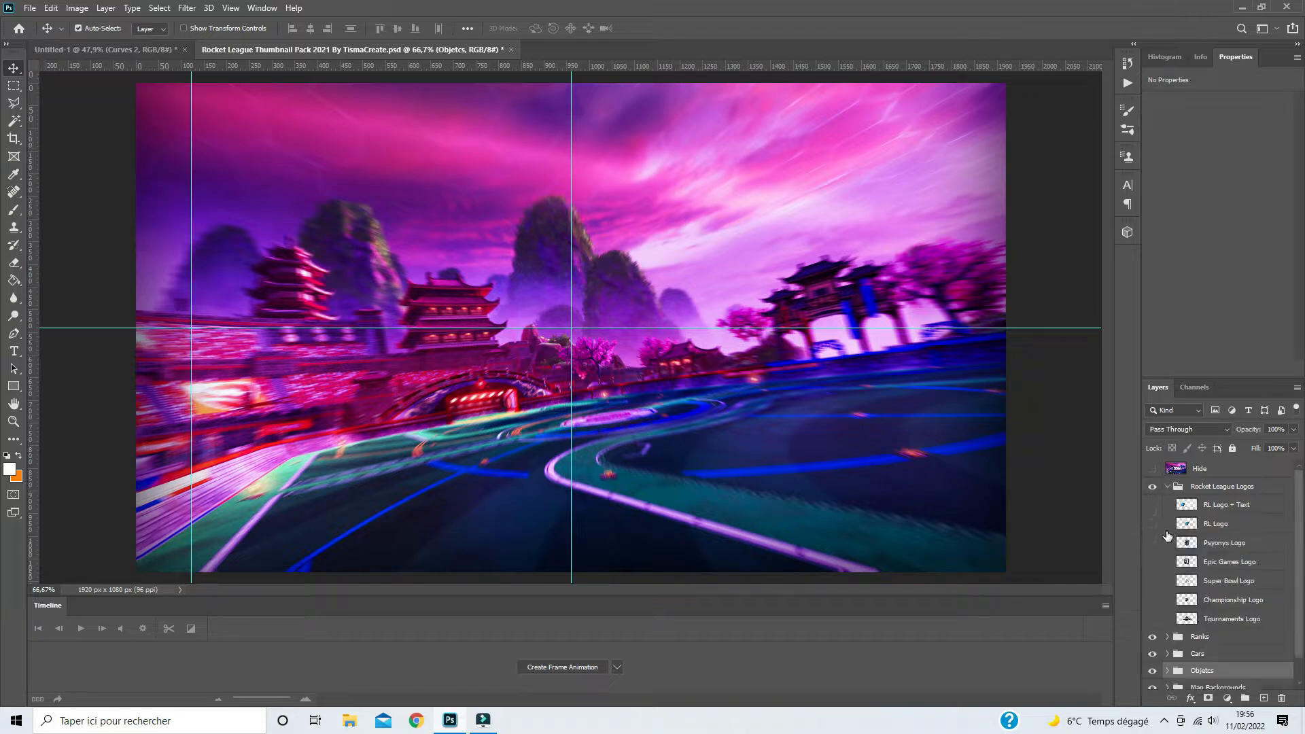
click(1152, 524)
drag(1216, 523, 498, 354)
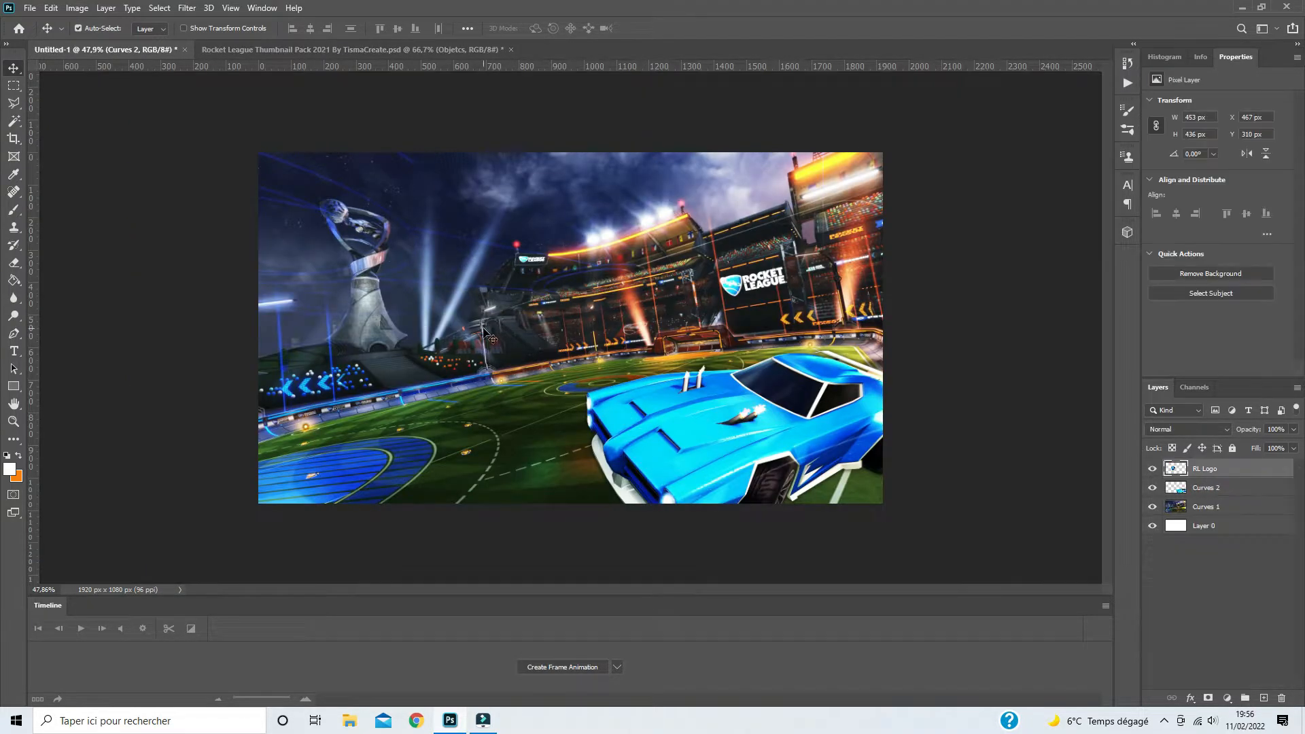
- Free-transform the RL Logo into perspective by pulling its upper-left corner slightly inward and widening its lower edge to about 111%
key(ctrl+t)
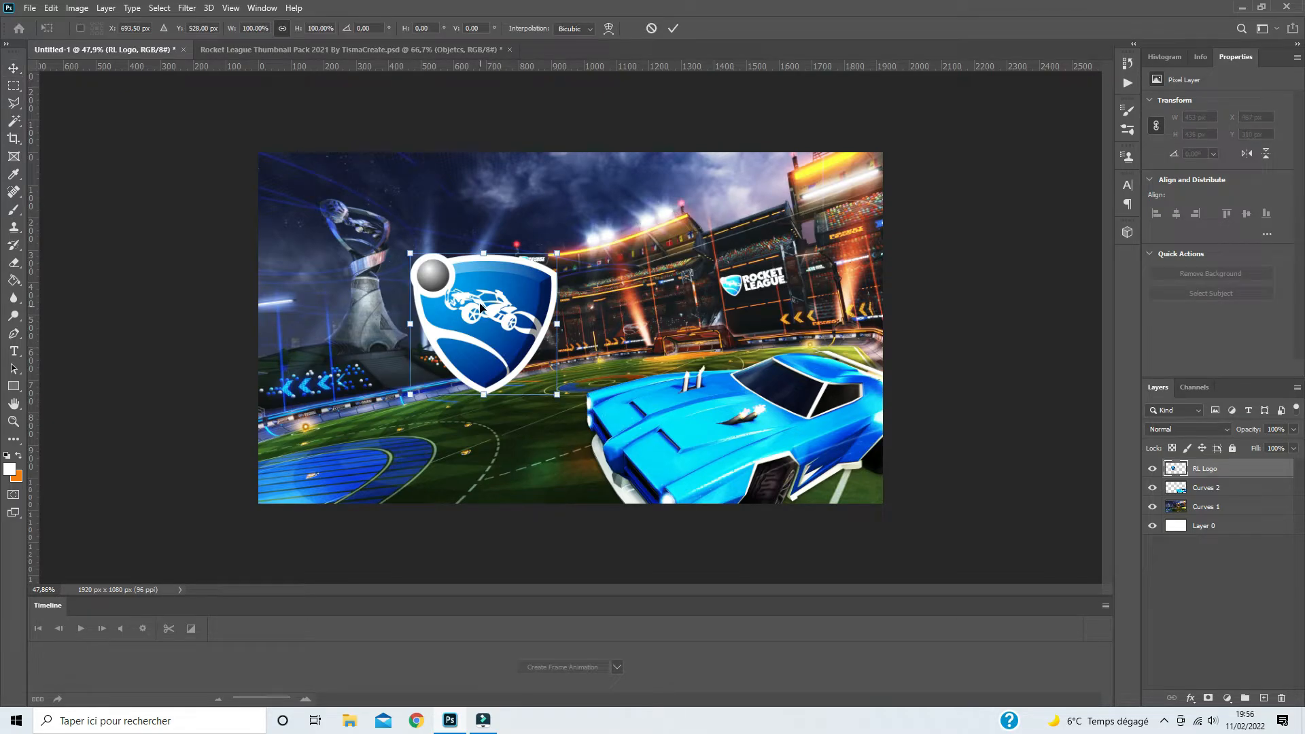
right_click(480, 304)
click(506, 364)
drag(412, 255, 431, 266)
right_click(490, 314)
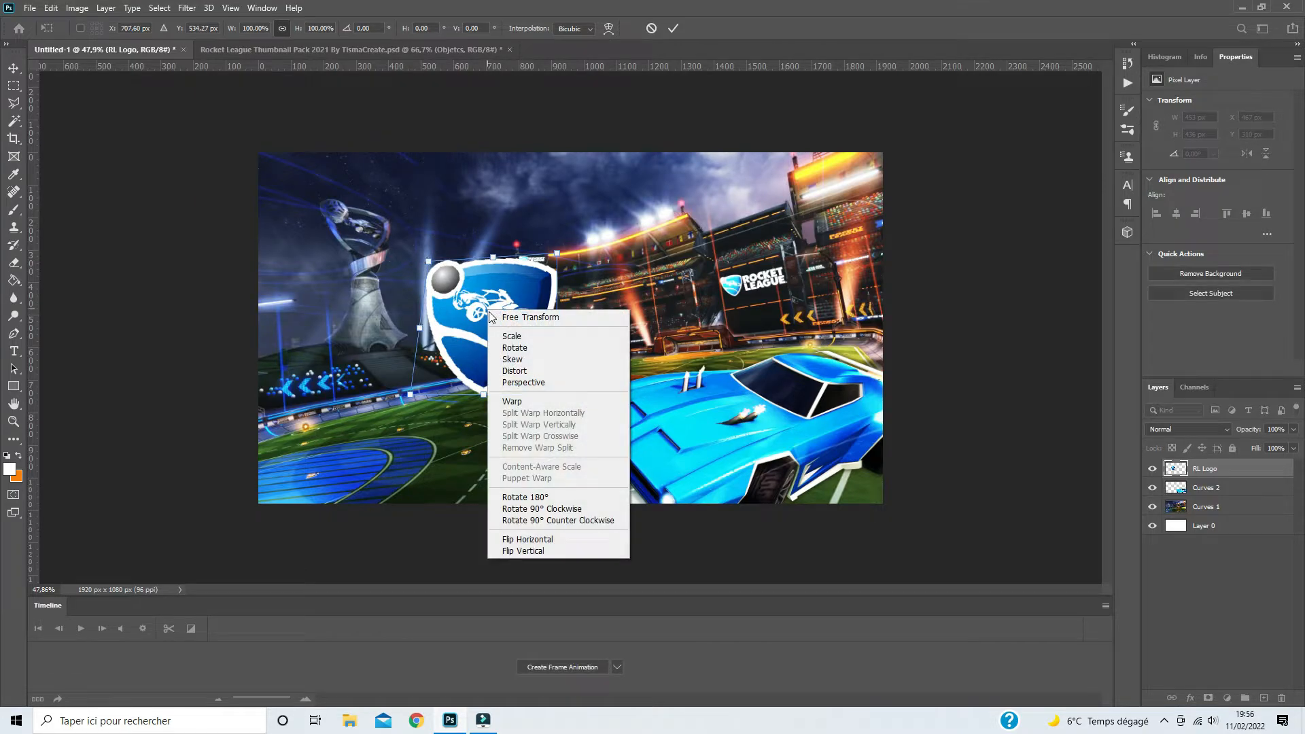
click(516, 371)
drag(410, 397, 401, 394)
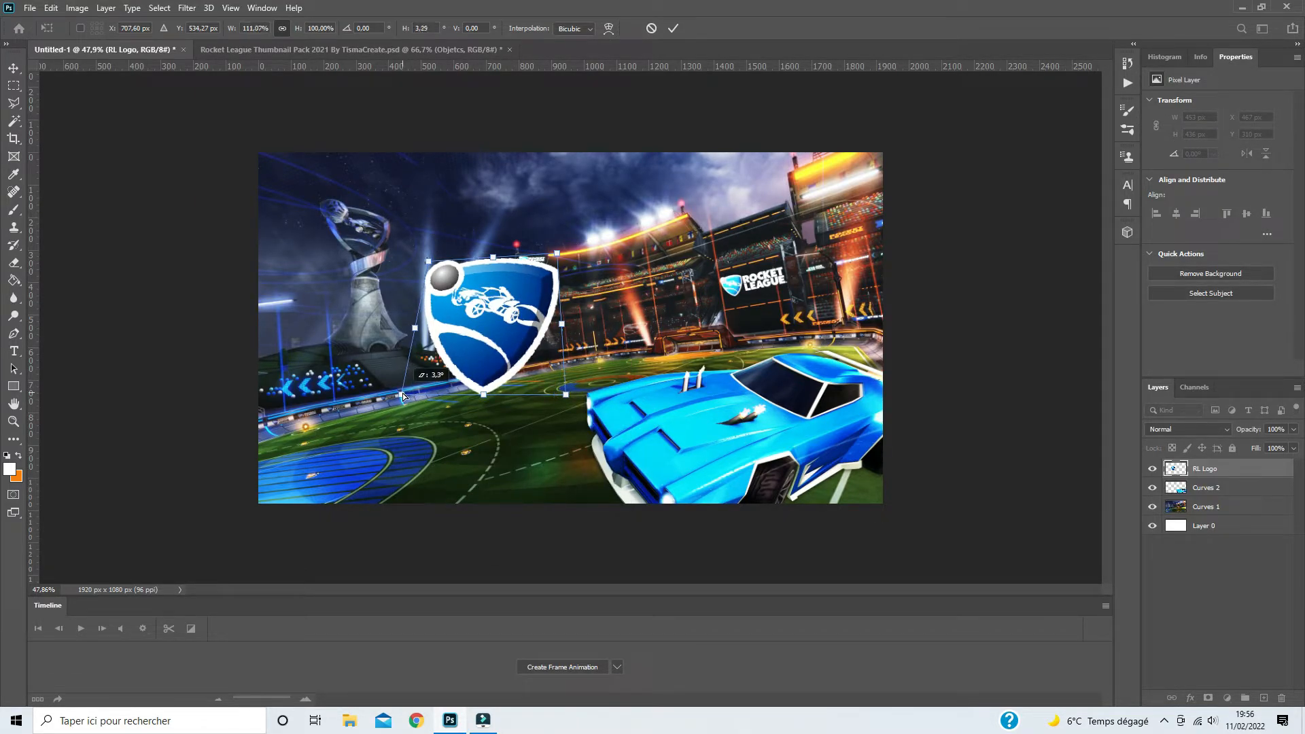
- Rotate the RL Logo by about 5° and distort its upper-left corner slightly further inward
right_click(496, 338)
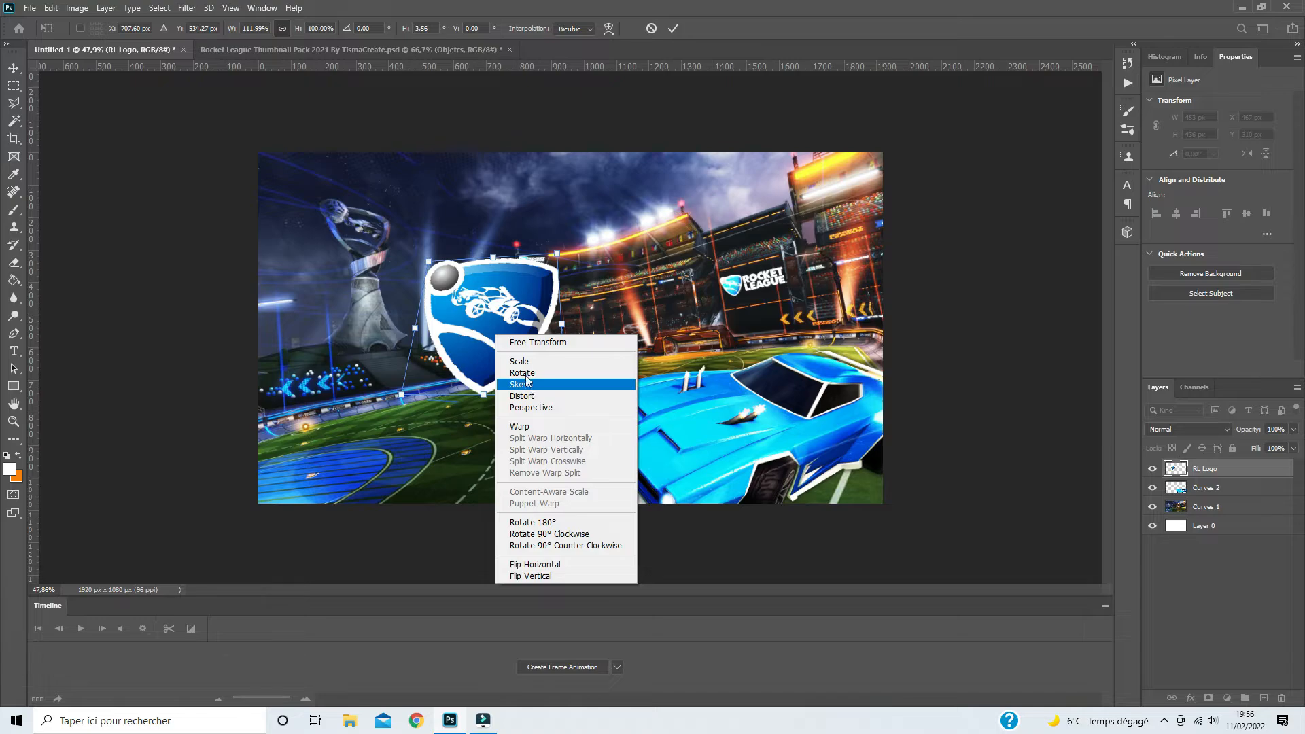
click(528, 383)
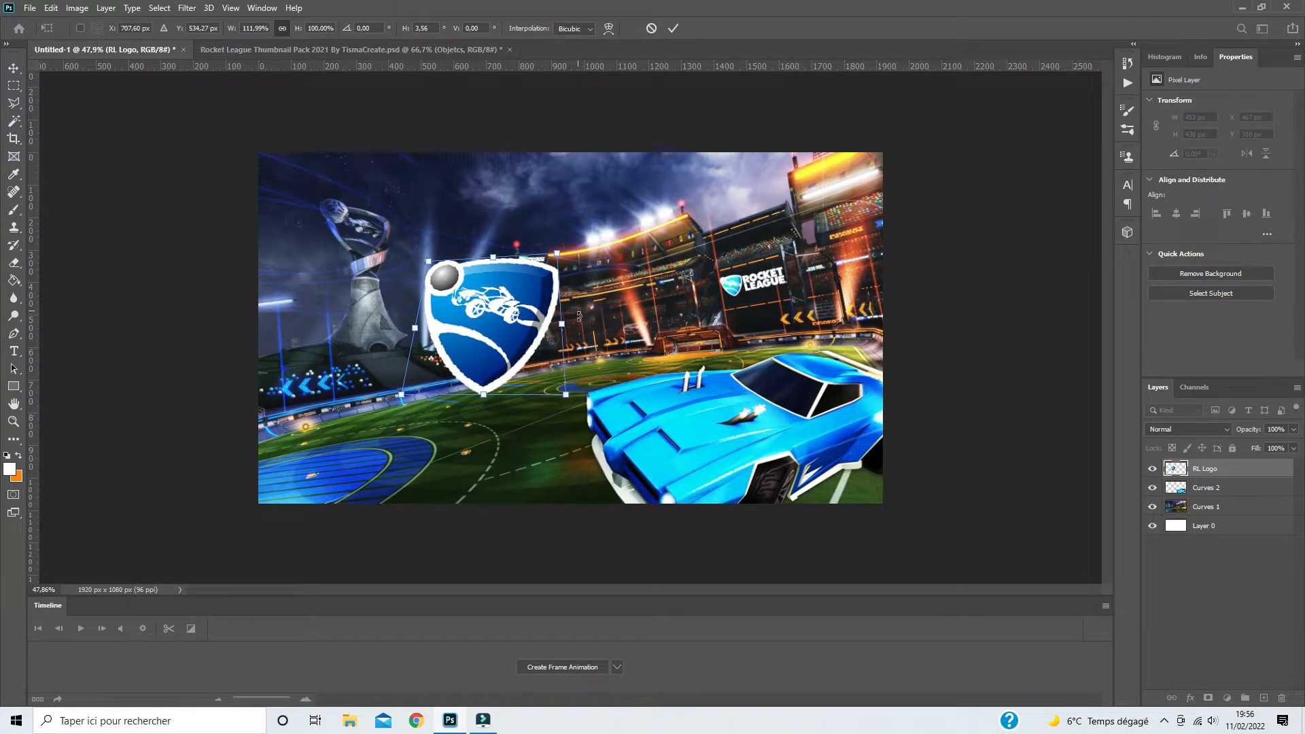
drag(579, 316, 577, 325)
right_click(506, 320)
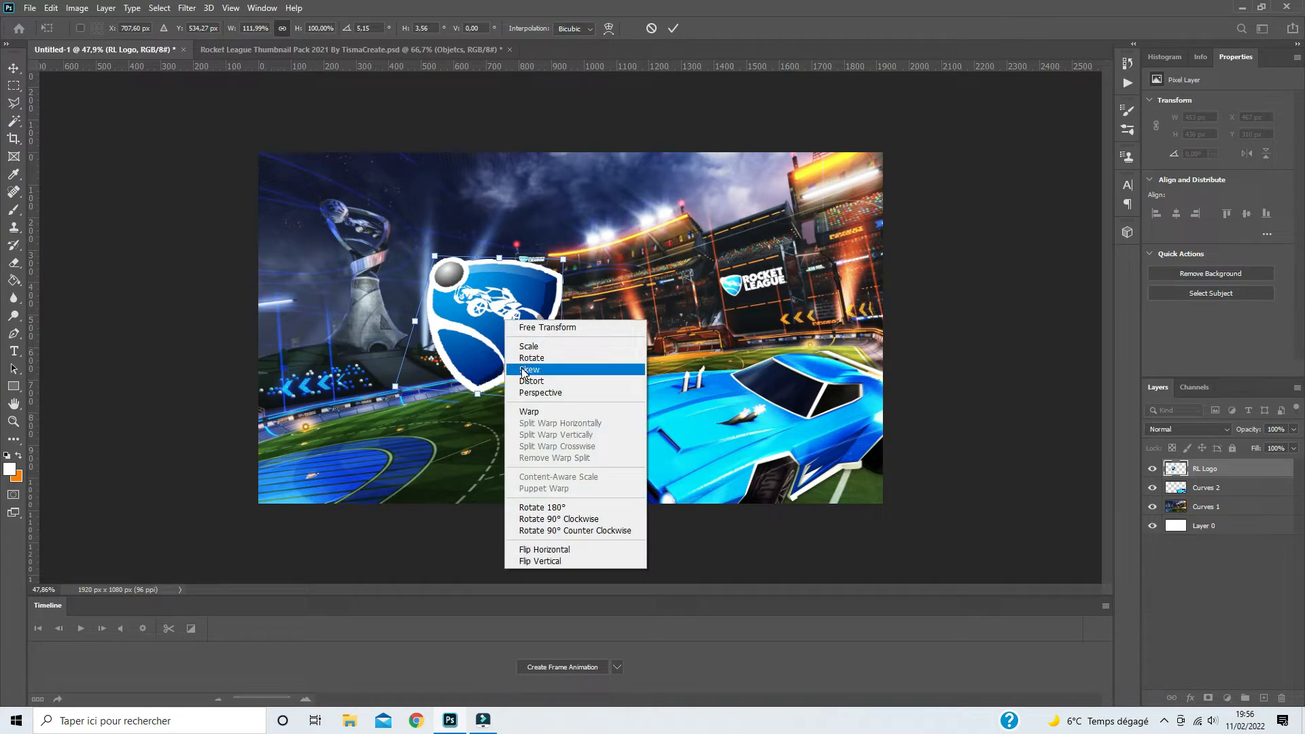
click(533, 381)
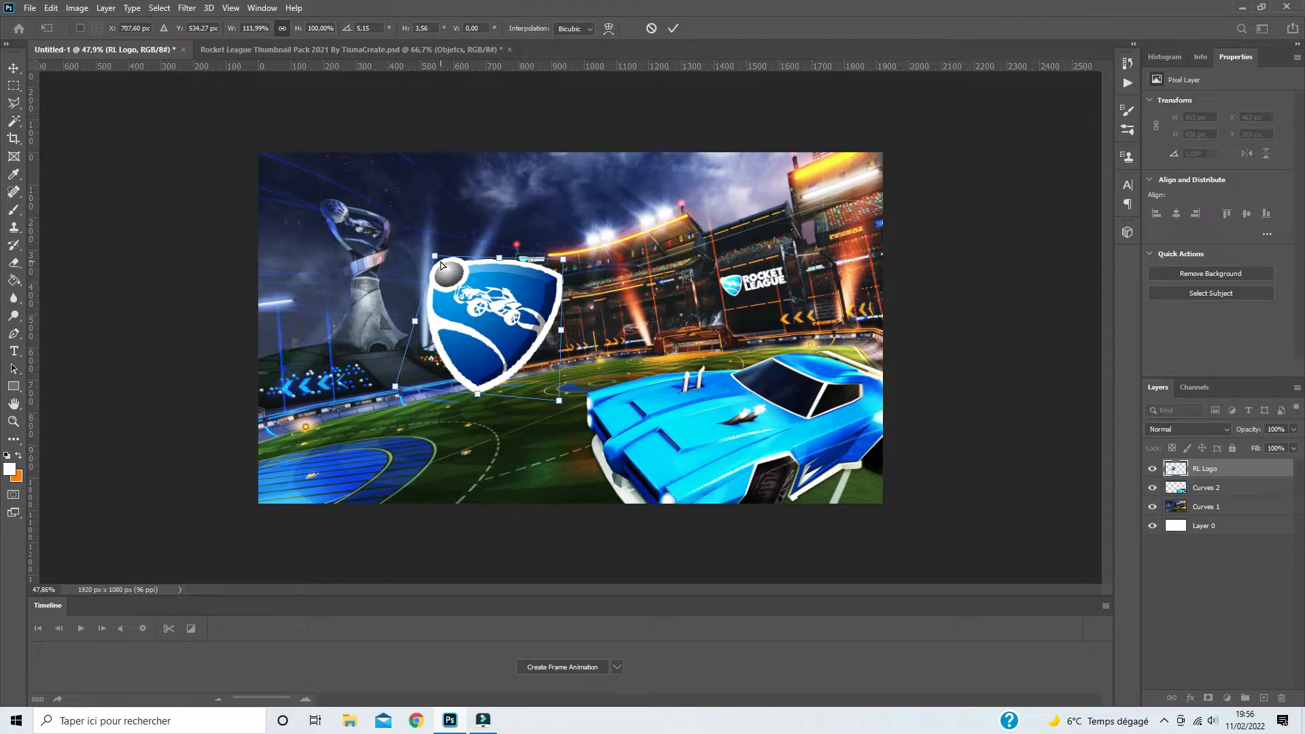
drag(442, 265, 445, 267)
- Scale the RL Logo down, place it in the canvas's upper-left corner above the trophy statue, and apply the transform
right_click(500, 323)
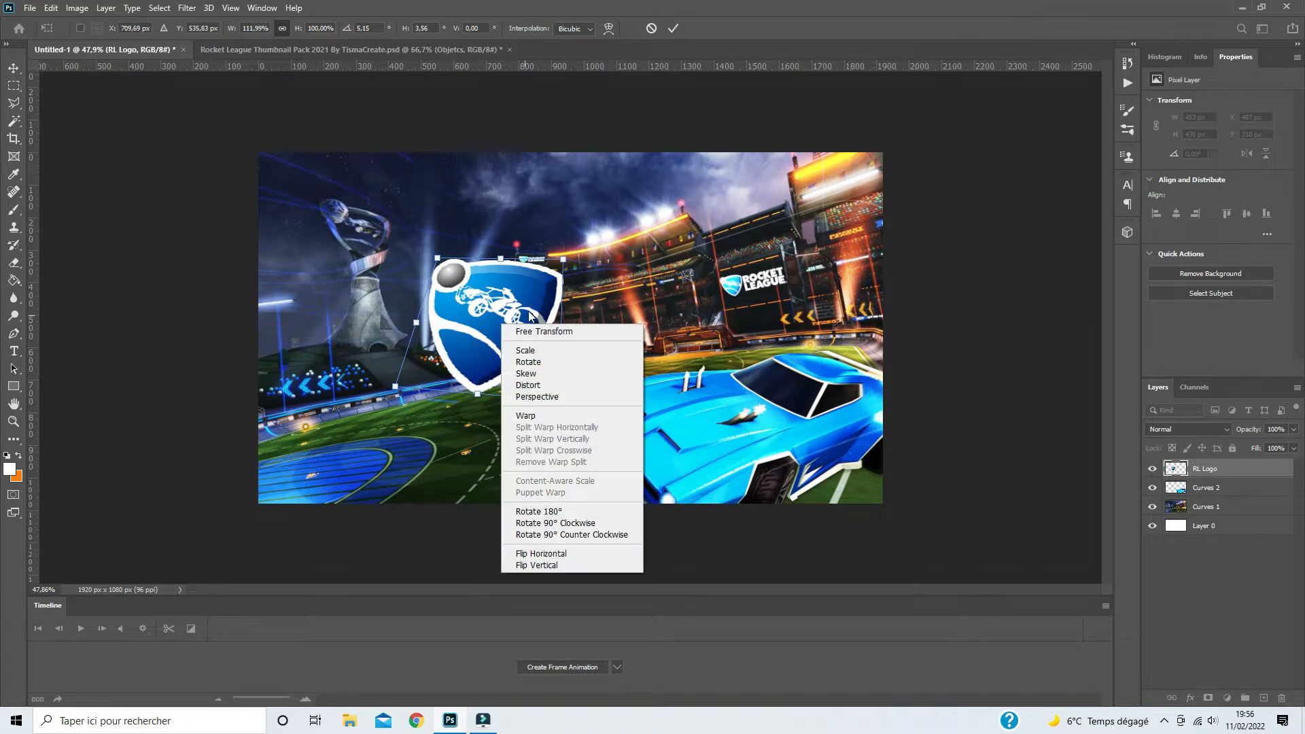
click(531, 351)
drag(502, 336, 378, 263)
drag(434, 327, 429, 321)
key(Return)
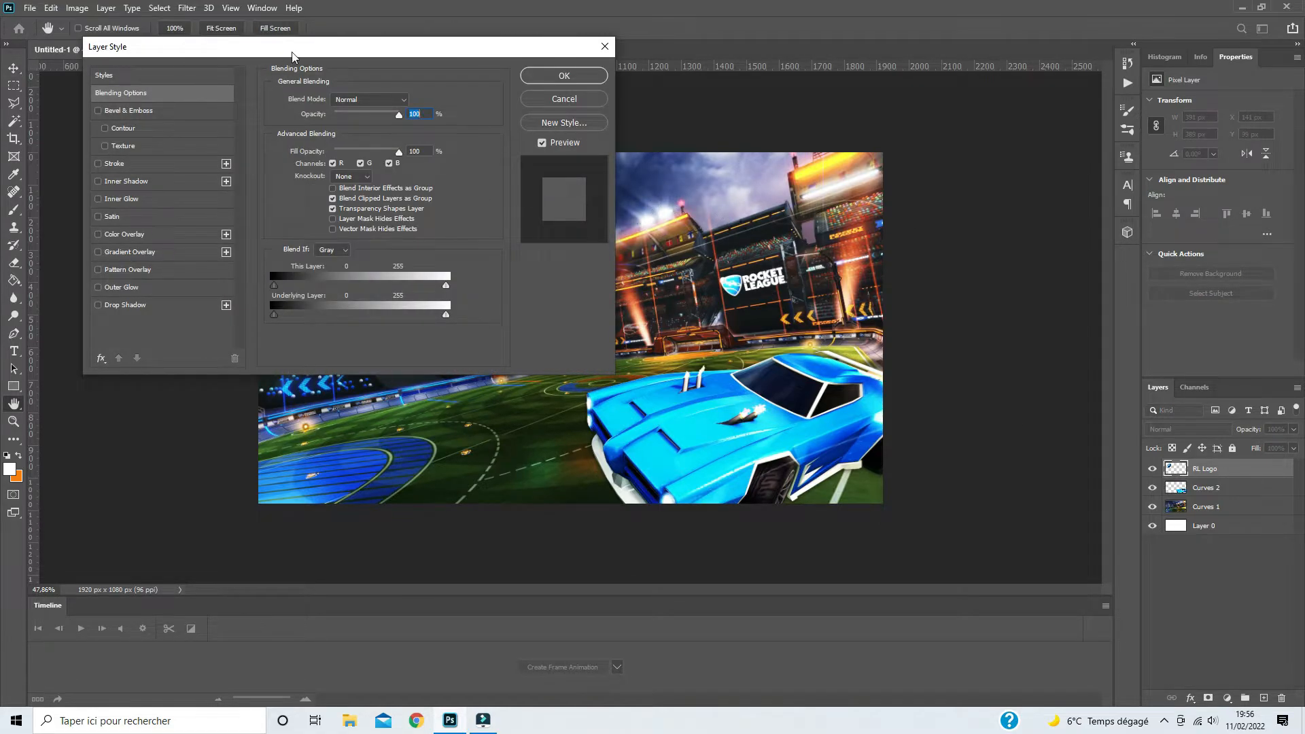
- Add a 16 px dark blue outside Stroke and a Drop Shadow with 100% opacity to the RL Logo layer
drag(292, 56, 891, 59)
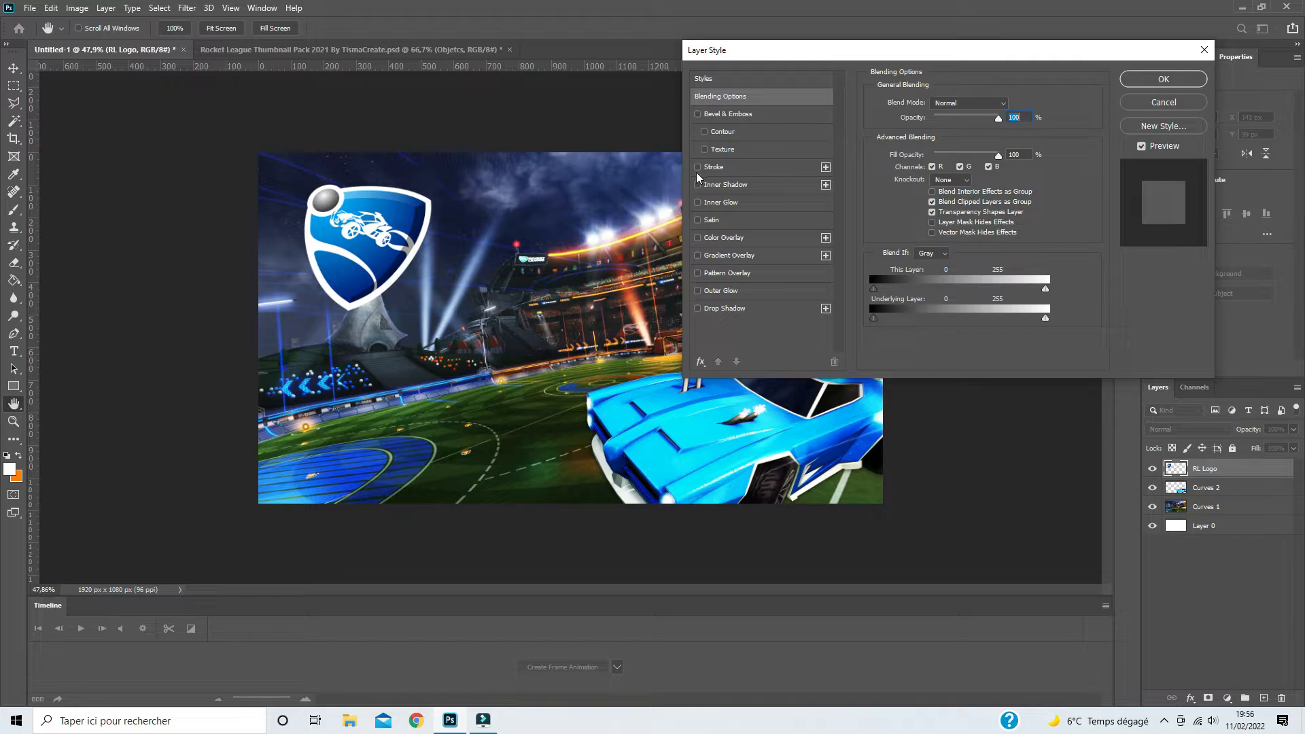
click(714, 168)
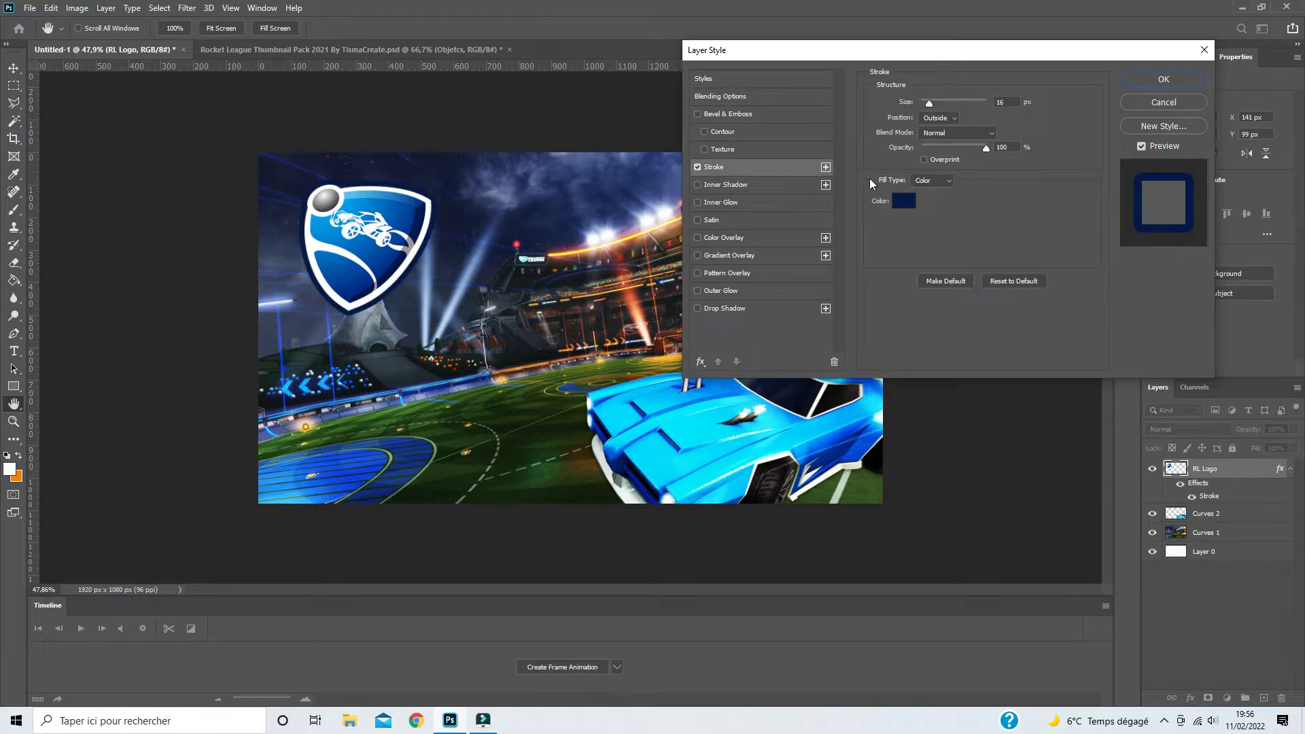
click(698, 308)
click(727, 307)
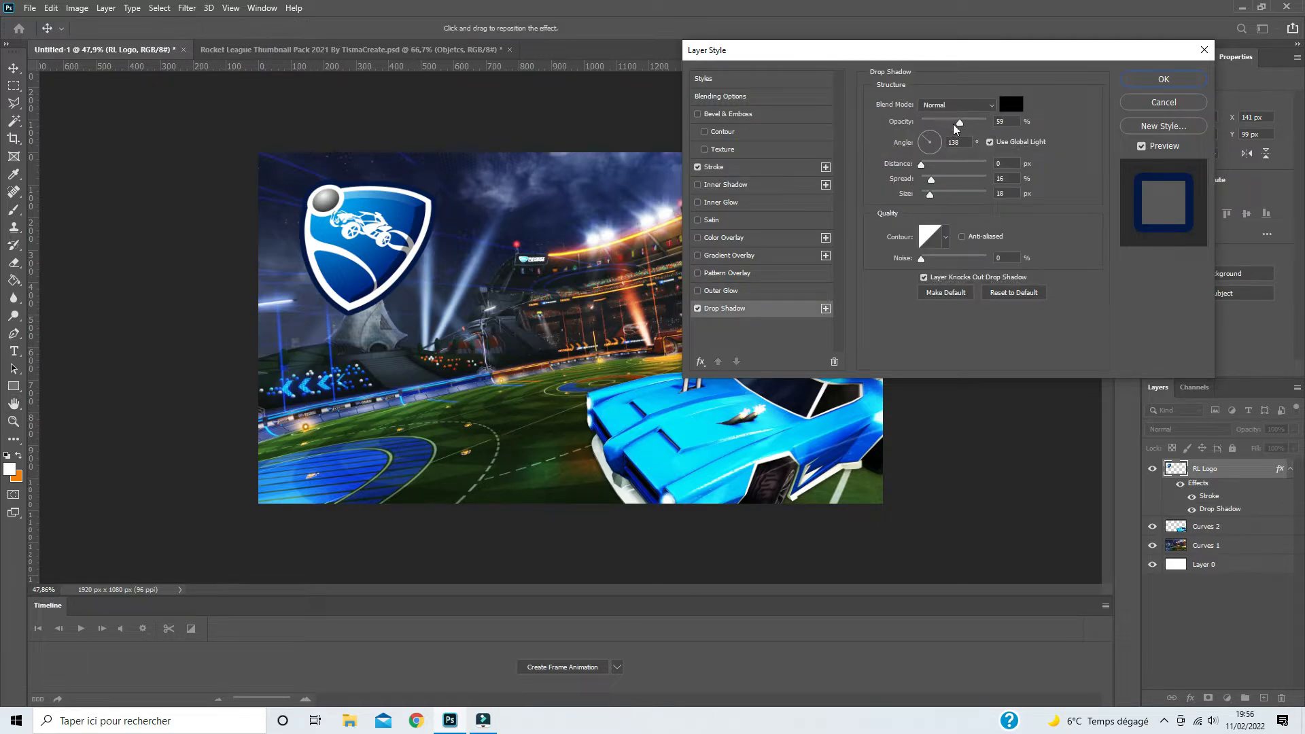
drag(960, 128, 1066, 130)
- Set the RL Logo's drop shadow color to dark navy 0f1729, based on a hue sampled from the background beside the logo
click(1017, 104)
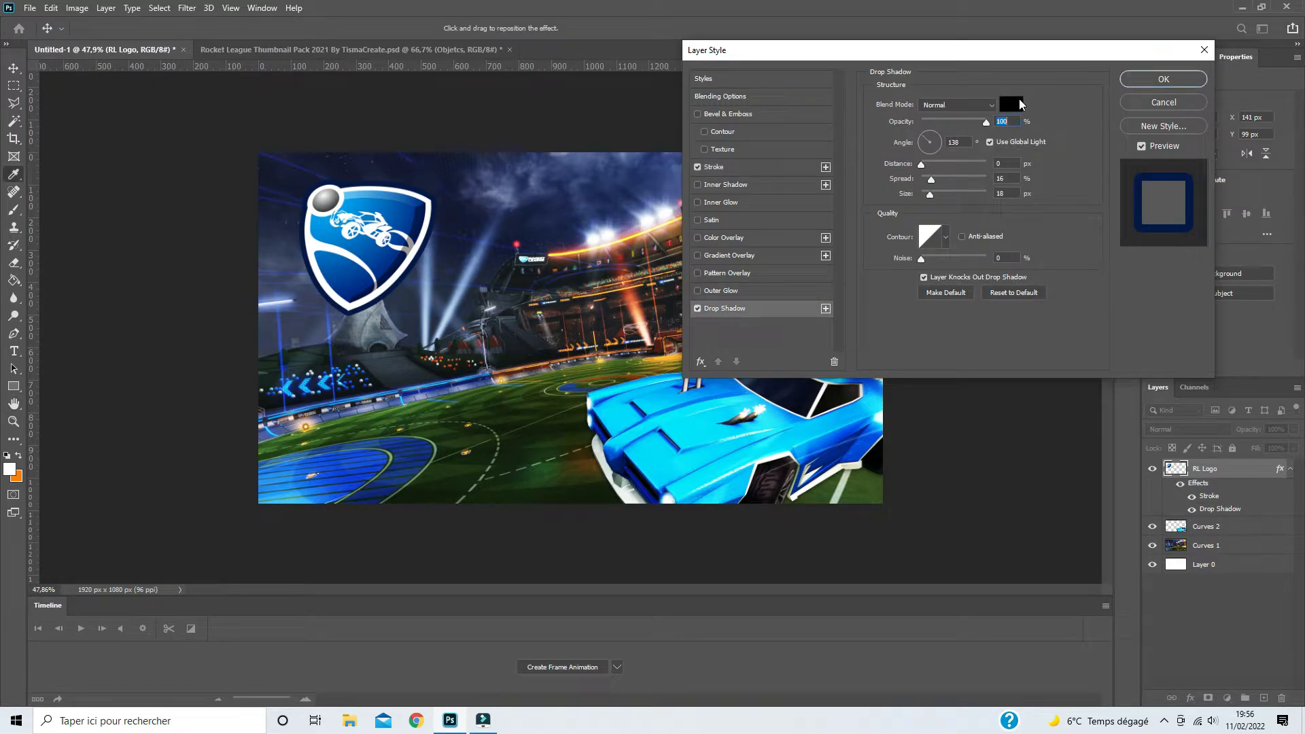
click(419, 257)
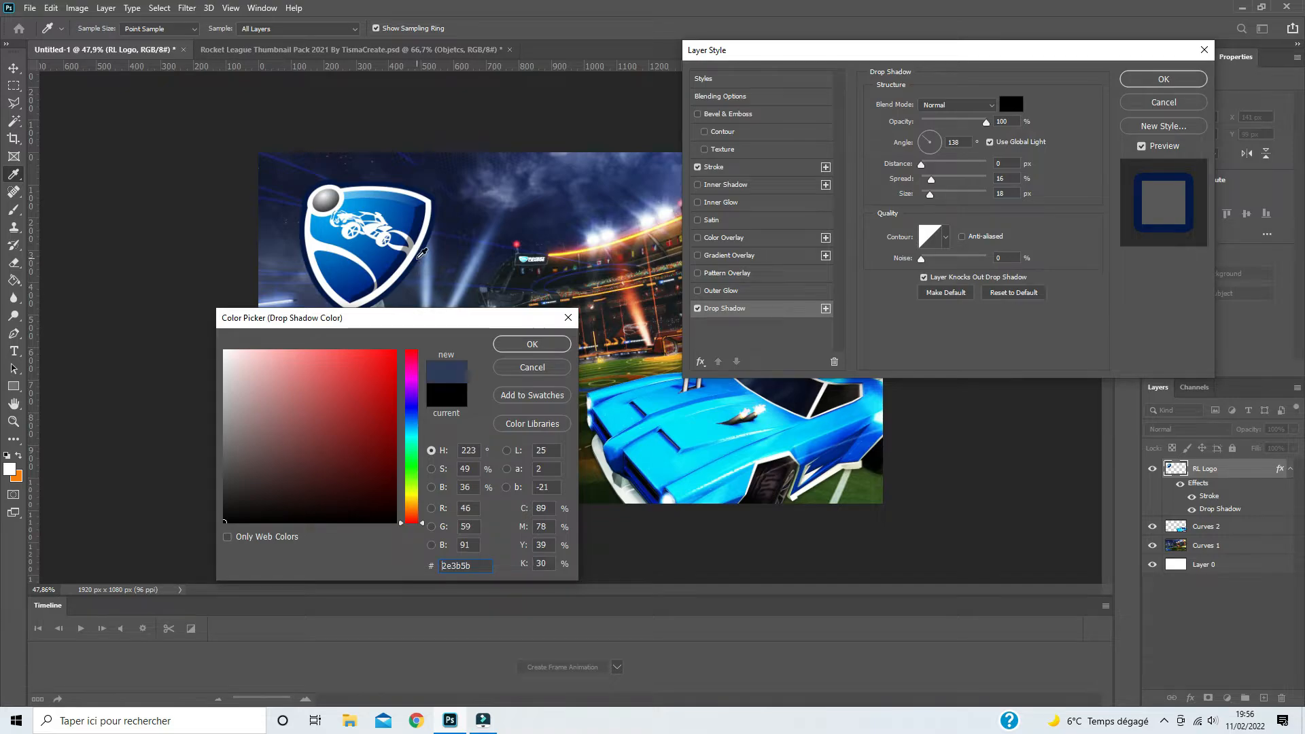
click(332, 495)
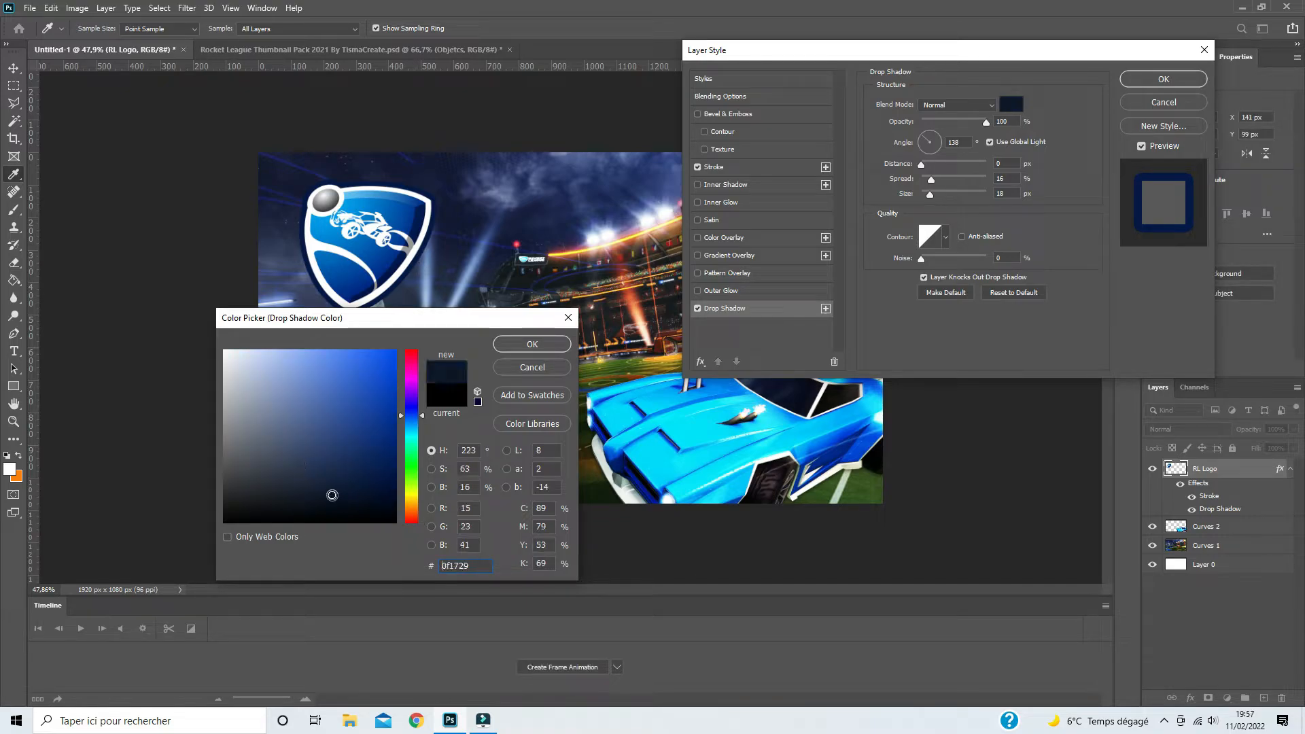
click(521, 344)
- Set the RL Logo's drop shadow to 100% spread, 15 px distance and color 070f23, and apply the layer style
drag(929, 185, 1122, 183)
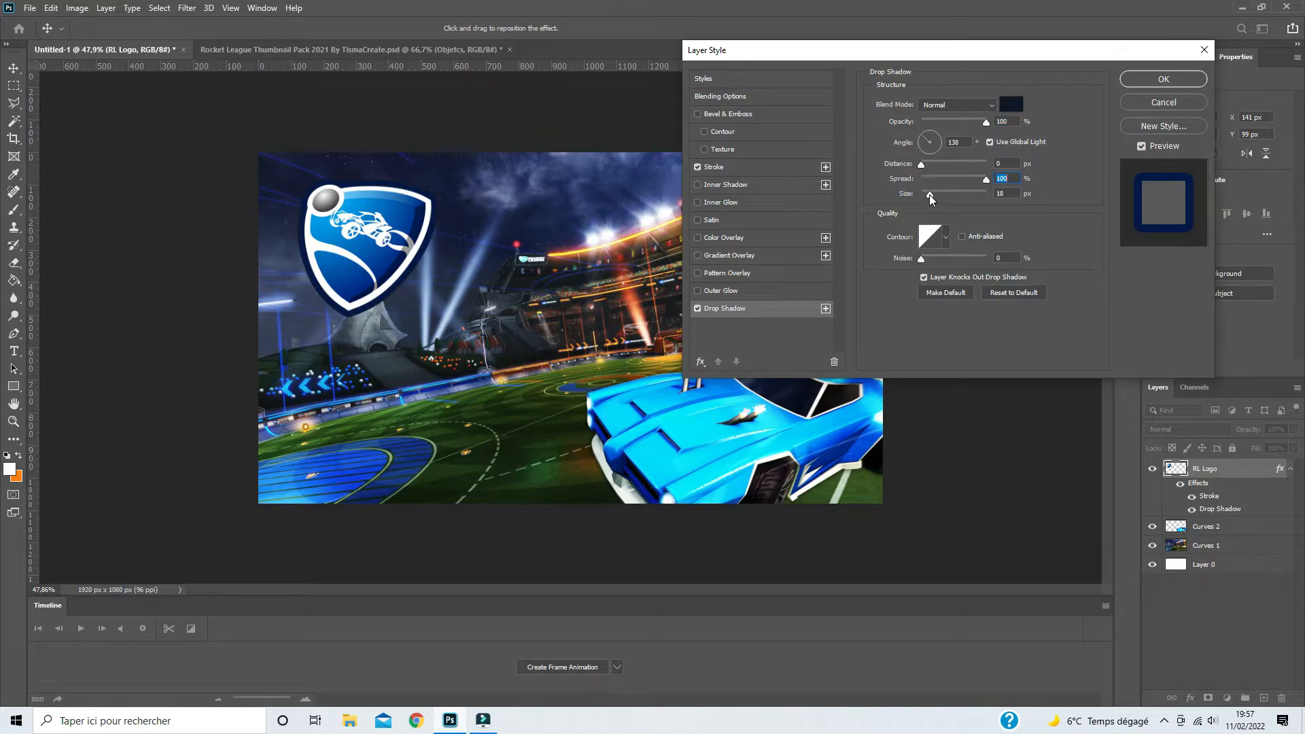
drag(923, 165, 931, 165)
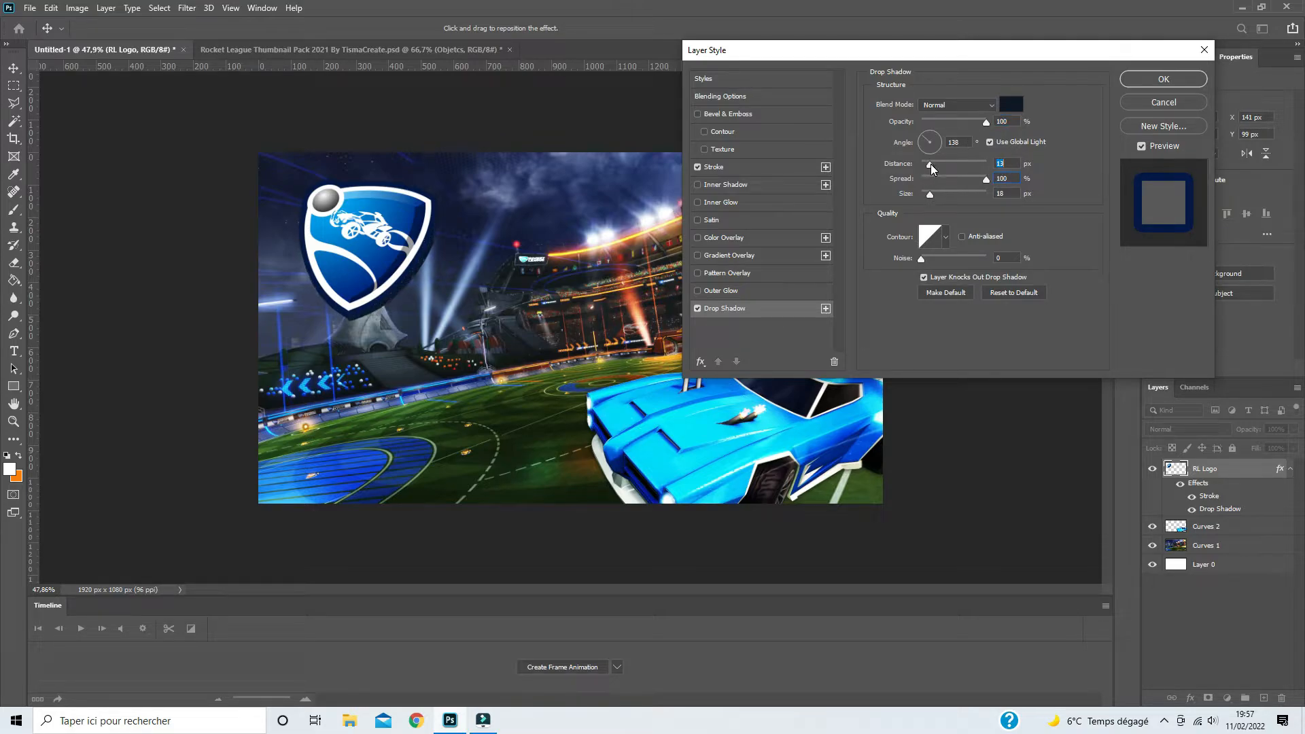
click(1011, 104)
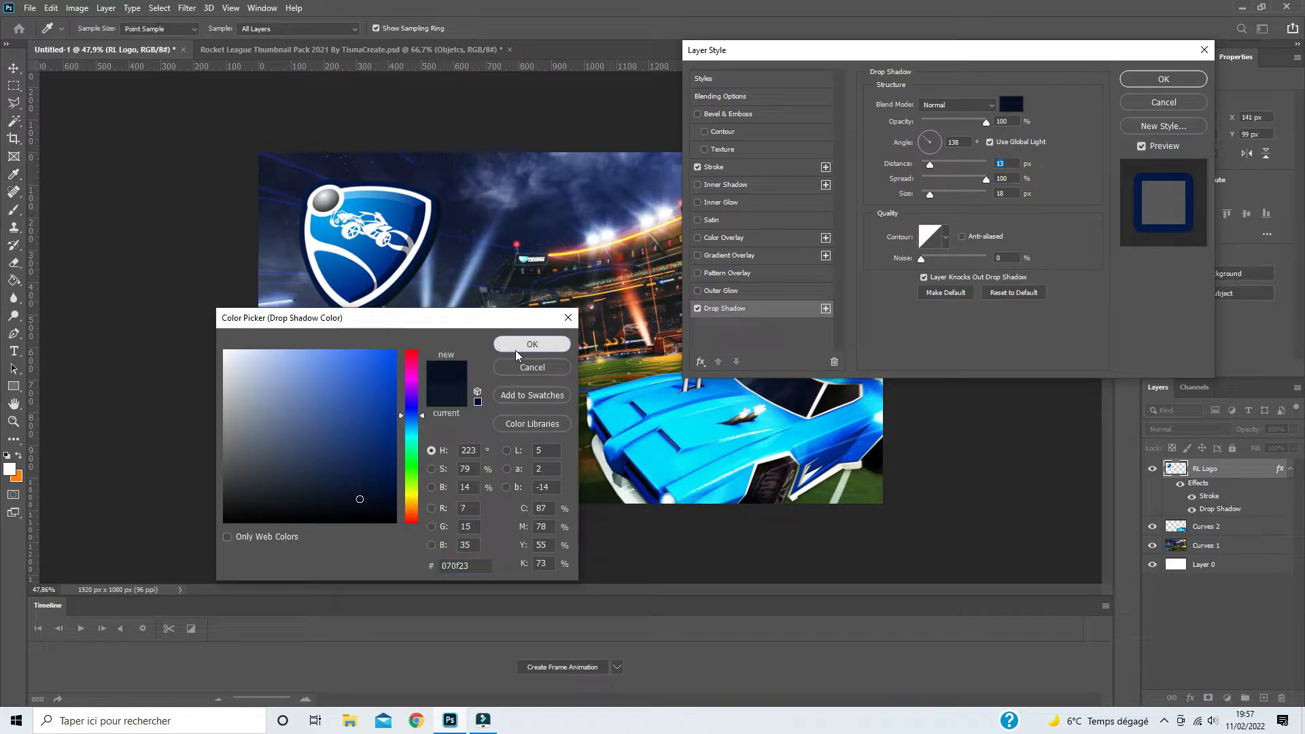
click(533, 345)
click(1011, 104)
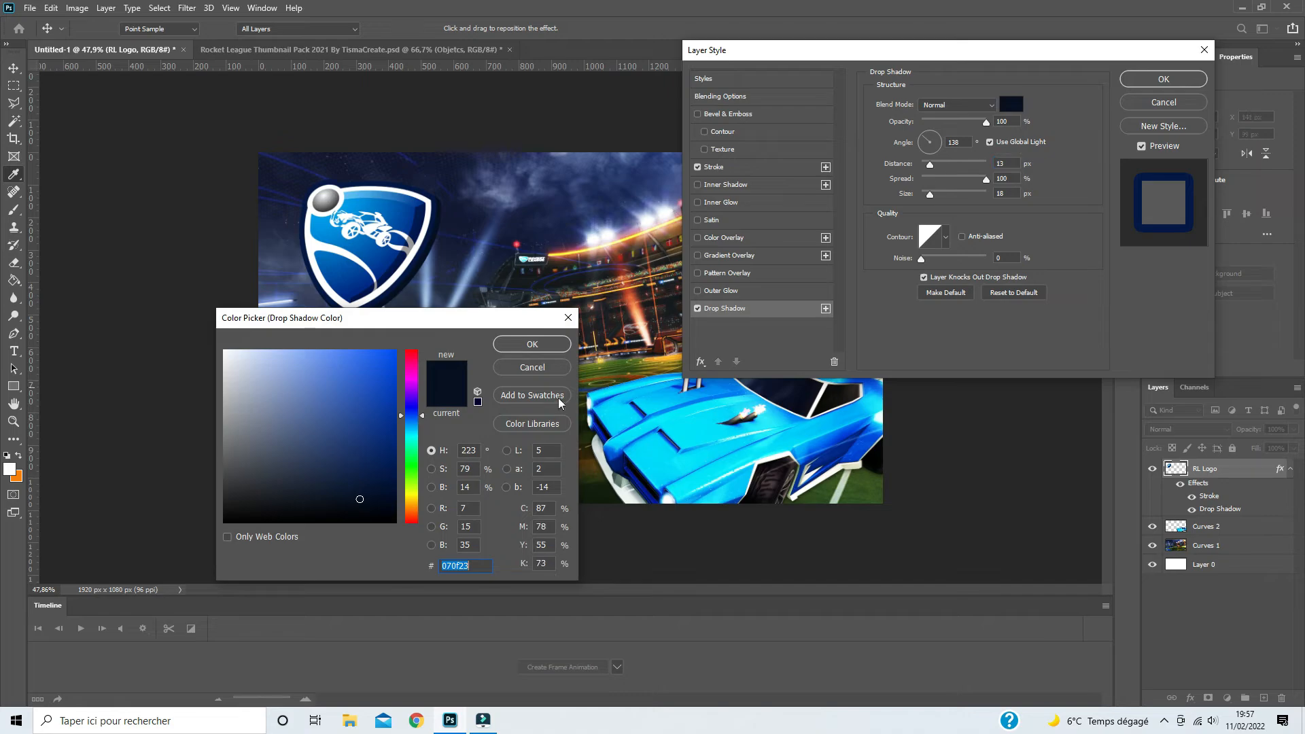
click(532, 344)
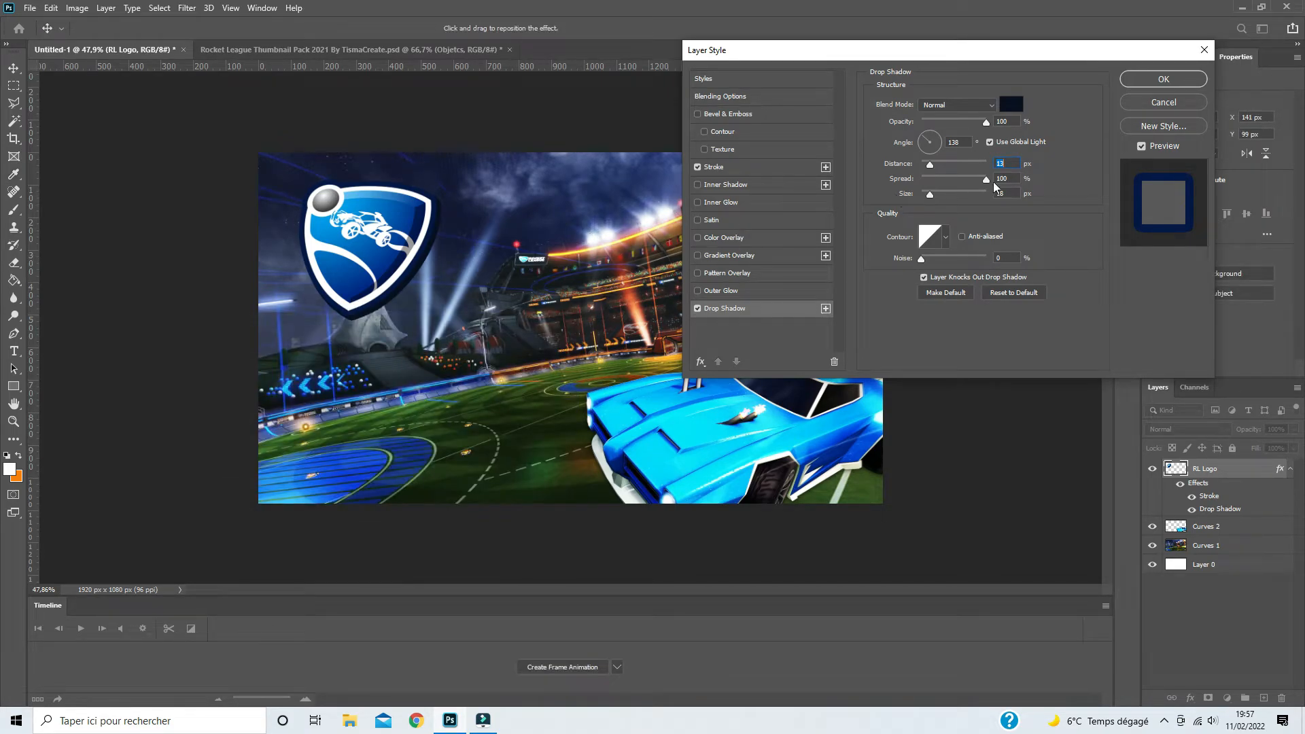
drag(929, 165, 932, 164)
click(1162, 80)
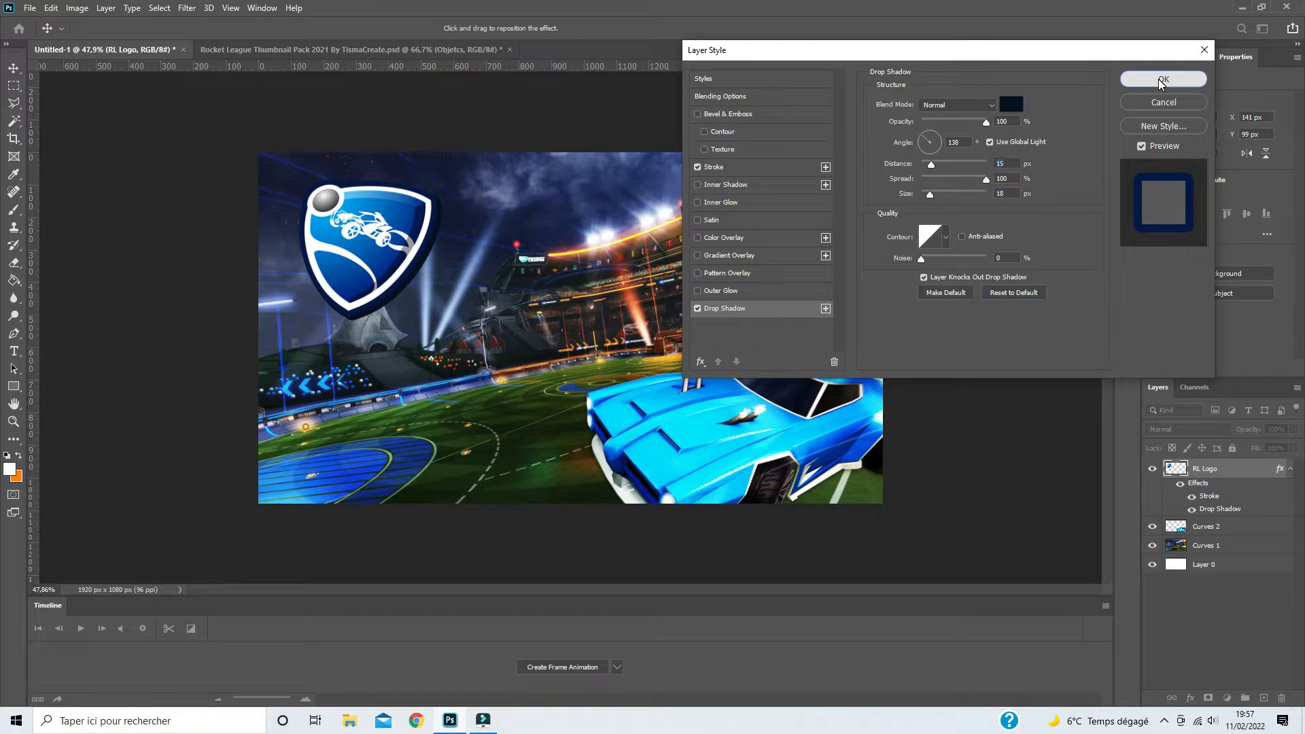
- Add the white 12 pt League Gothic Italic text "THMBNAIL" over the stadium, below and right of the RL Logo
key(t)
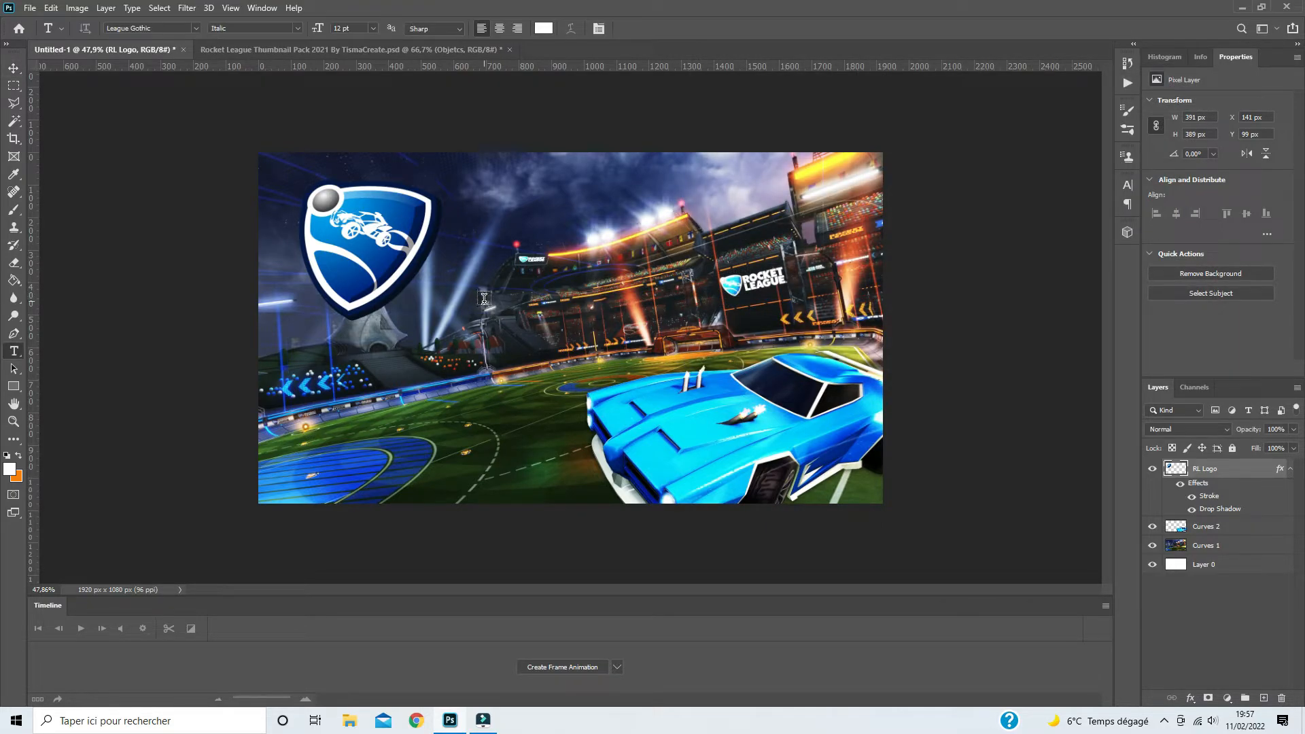
click(443, 353)
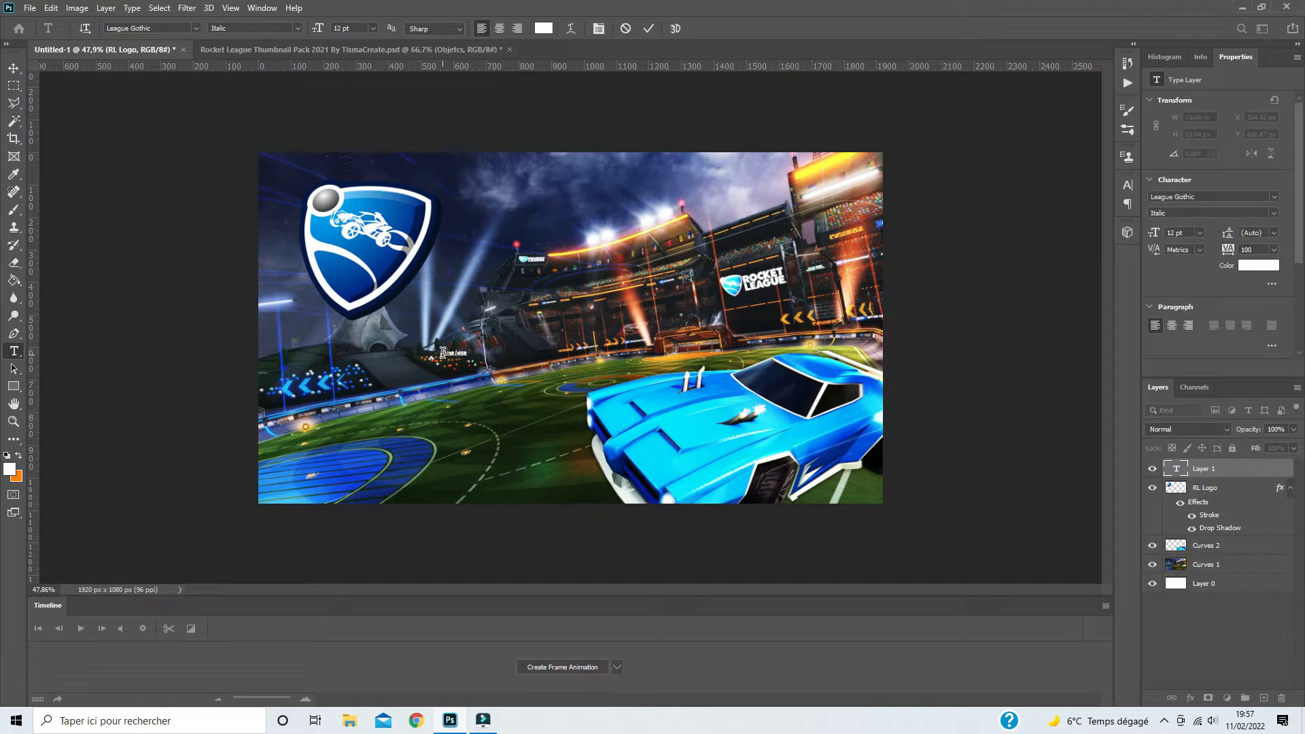
key(BackSpace)
click(13, 68)
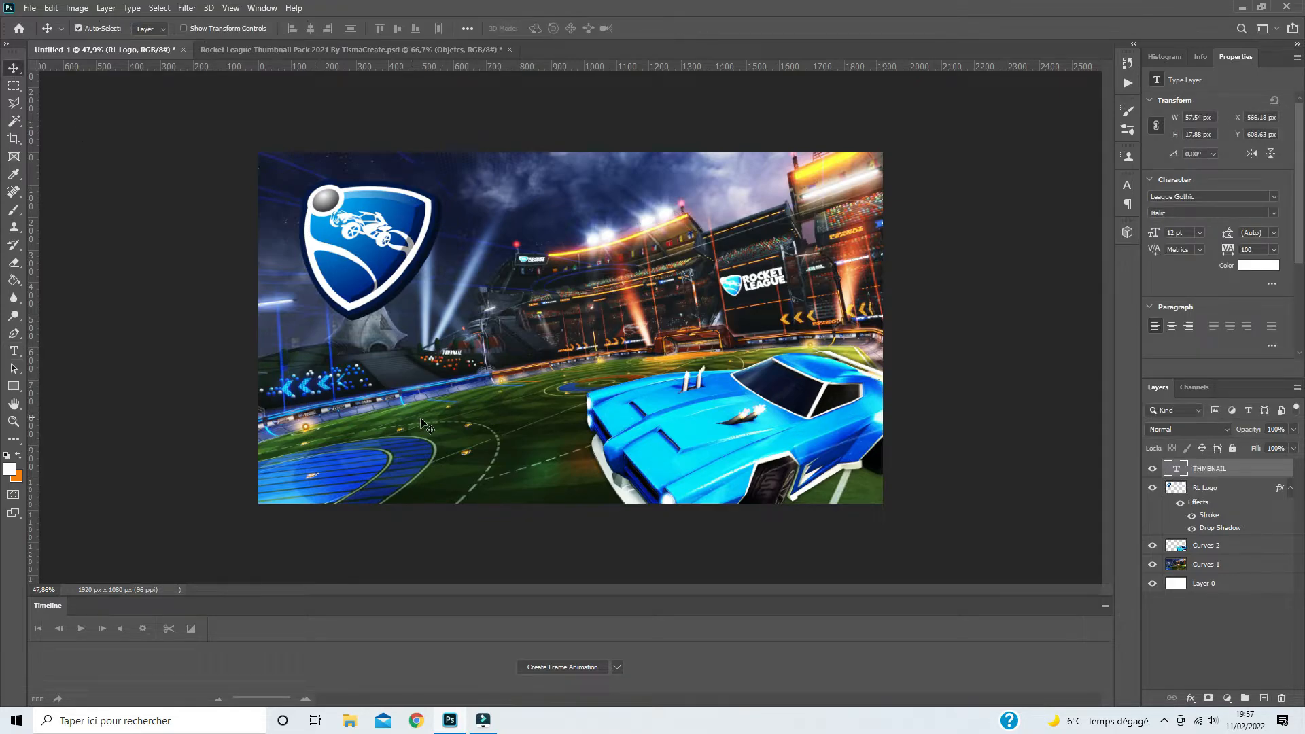
- Scale the "THMBNAIL" text up to about 206 pt and apply the transform
key(ctrl+t)
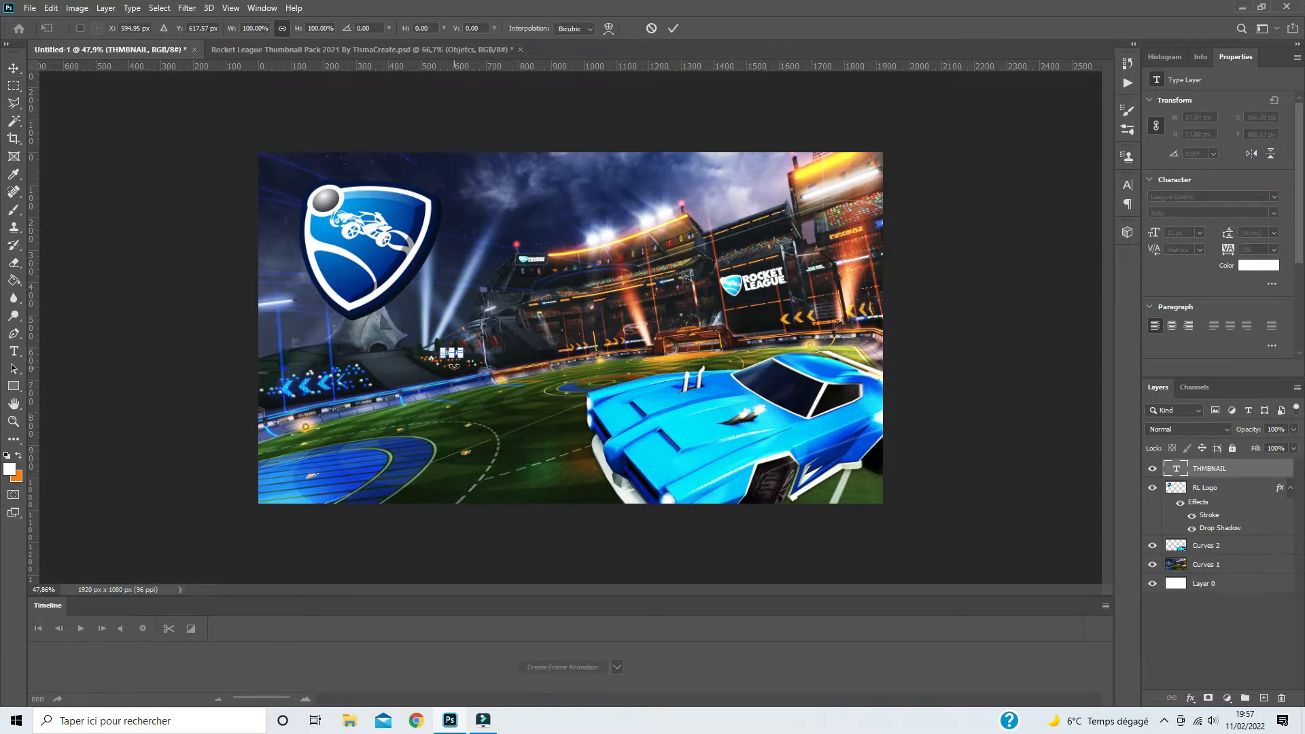
drag(464, 353, 583, 351)
key(Return)
- Insert the missing U so the text reads "THUMBNAIL", and move it up beside the RL Logo
key(t)
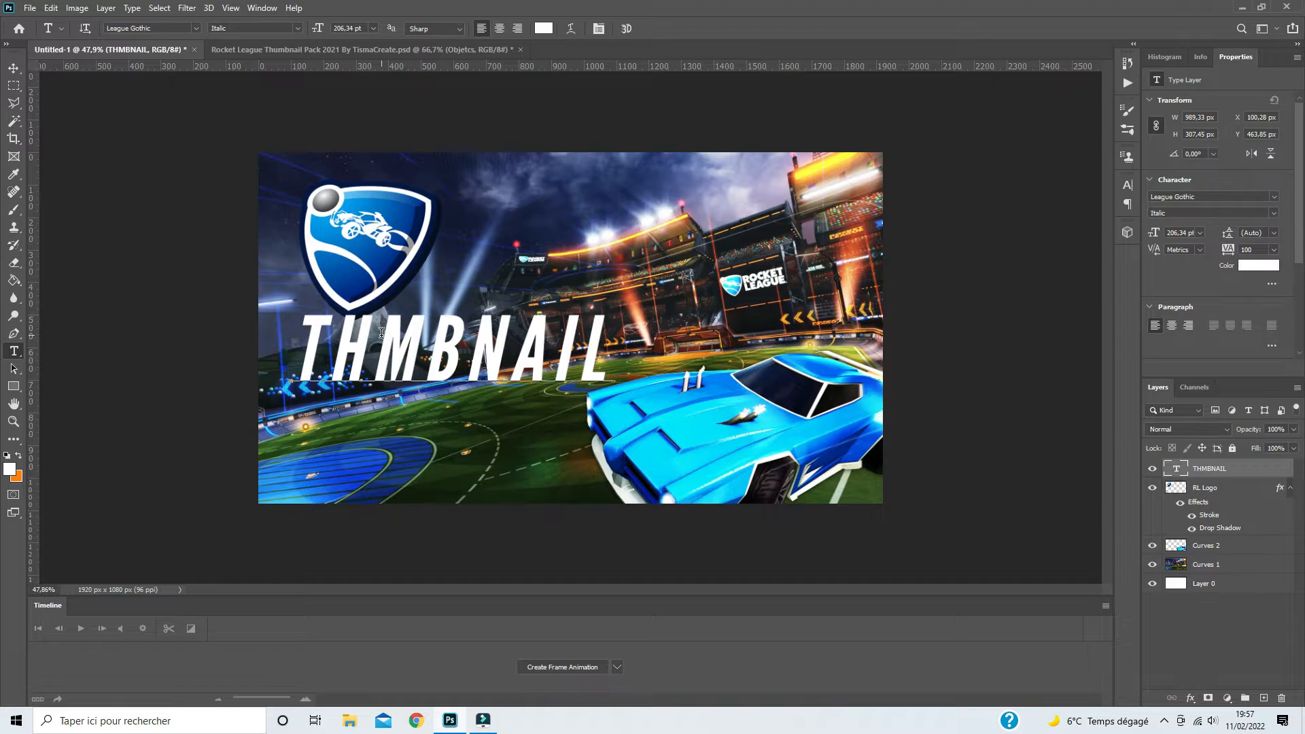
click(381, 334)
text(U)
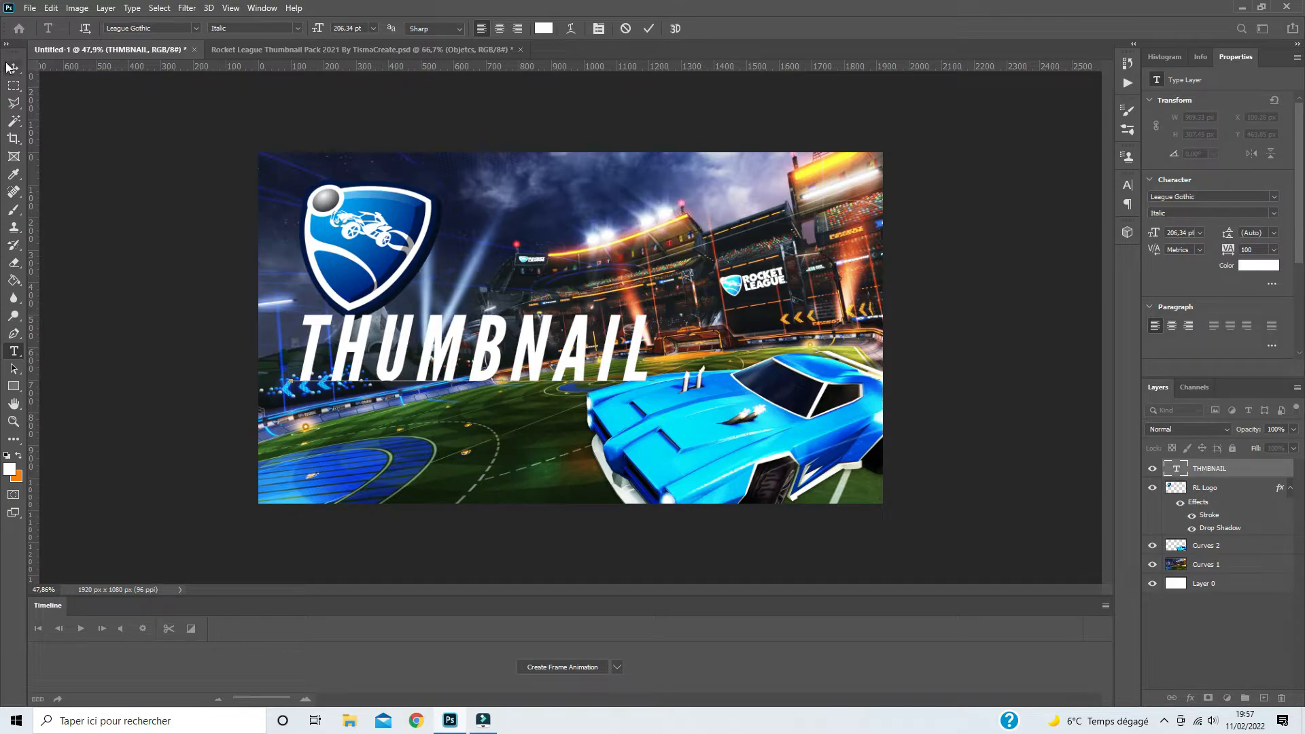
key(ctrl+Return)
drag(445, 340, 560, 261)
- Place the THUMBNAIL text layer beneath the RL Logo layer and rasterize the RL Logo's layer style
drag(1213, 476, 1213, 537)
right_click(1215, 471)
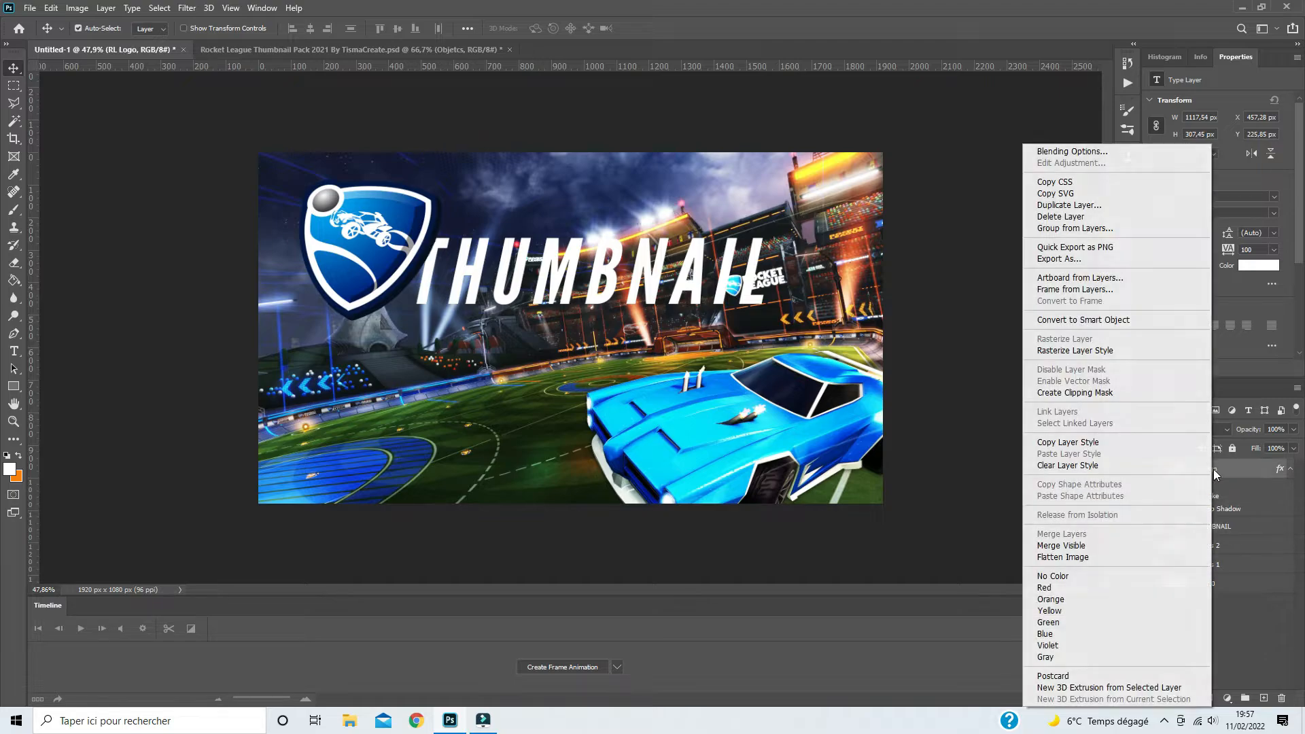
click(1066, 351)
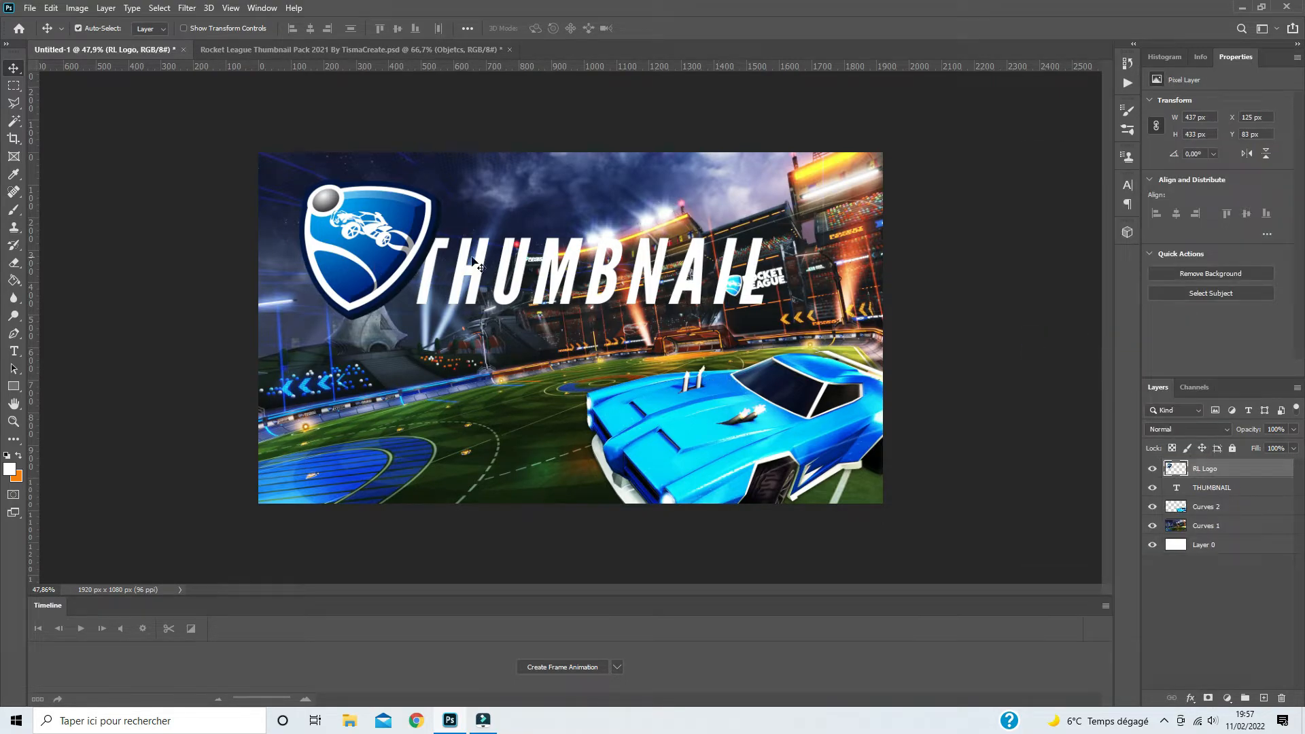
- Set the tracking of the whole THUMBNAIL text to 0
double_click(550, 265)
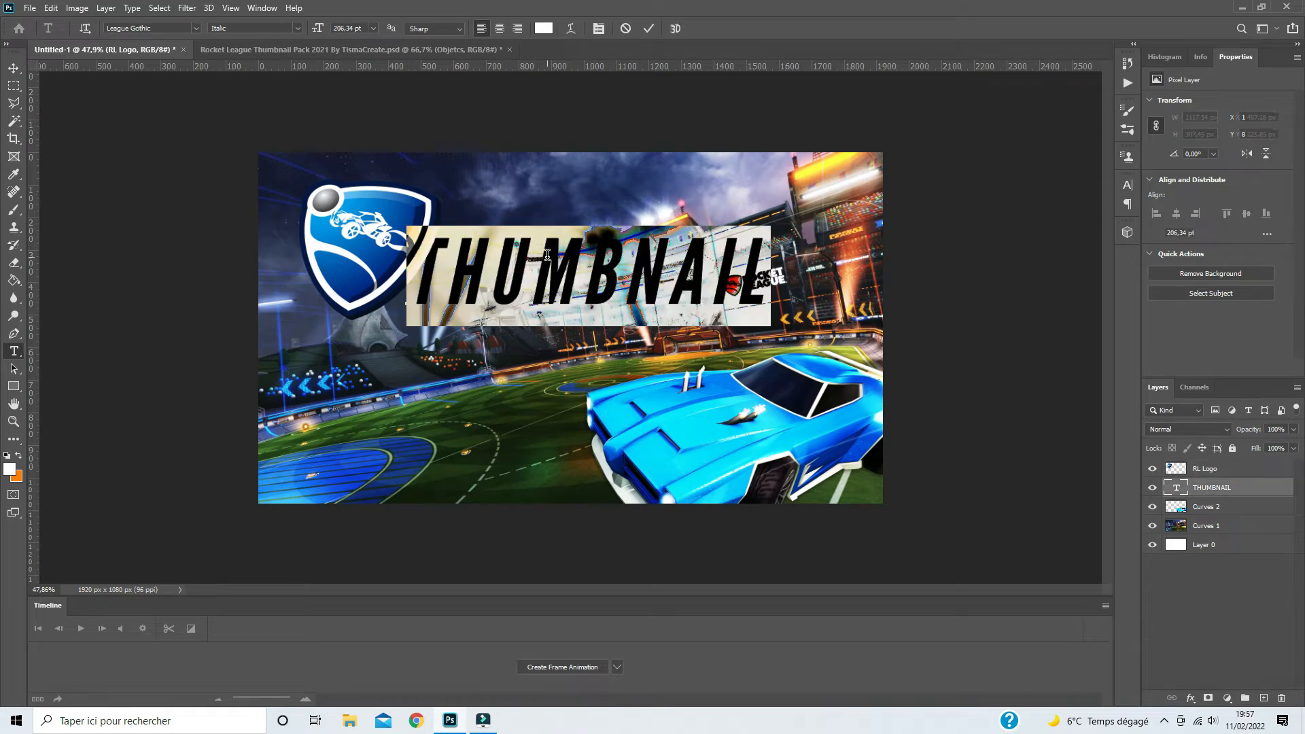
key(ctrl+t)
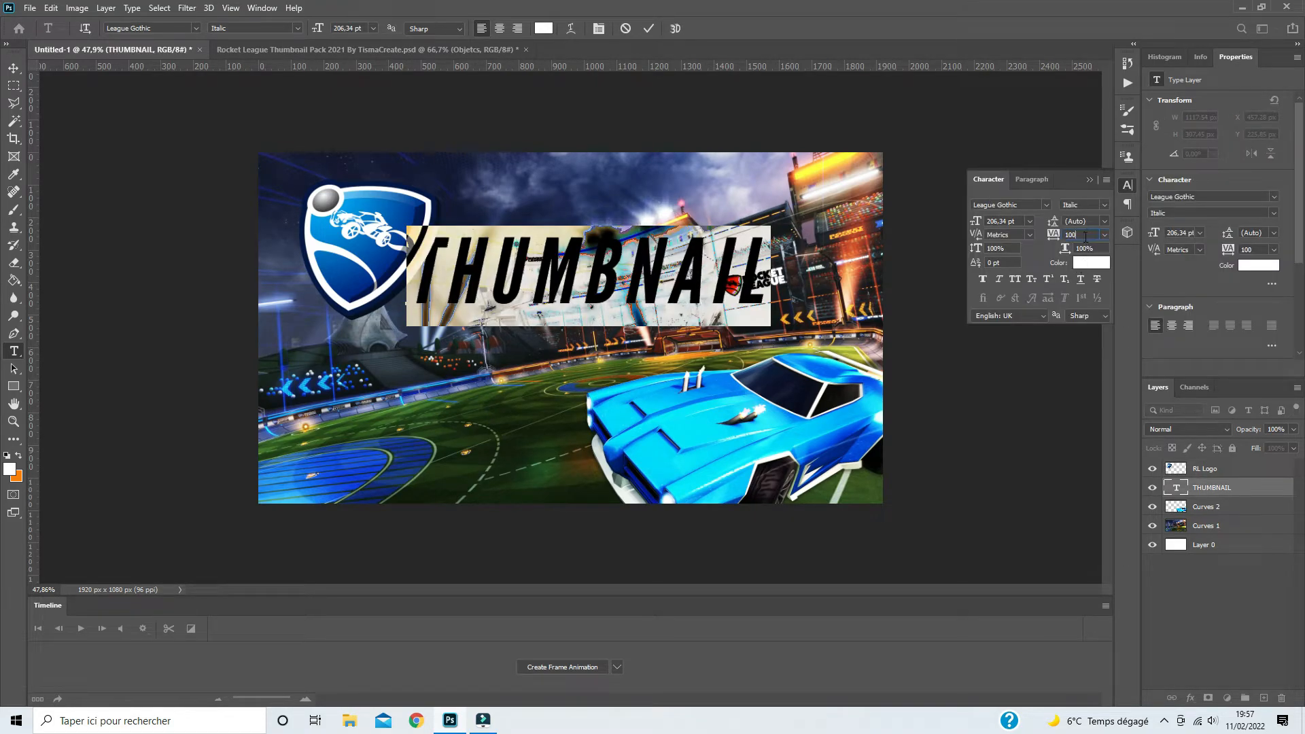
key(Return)
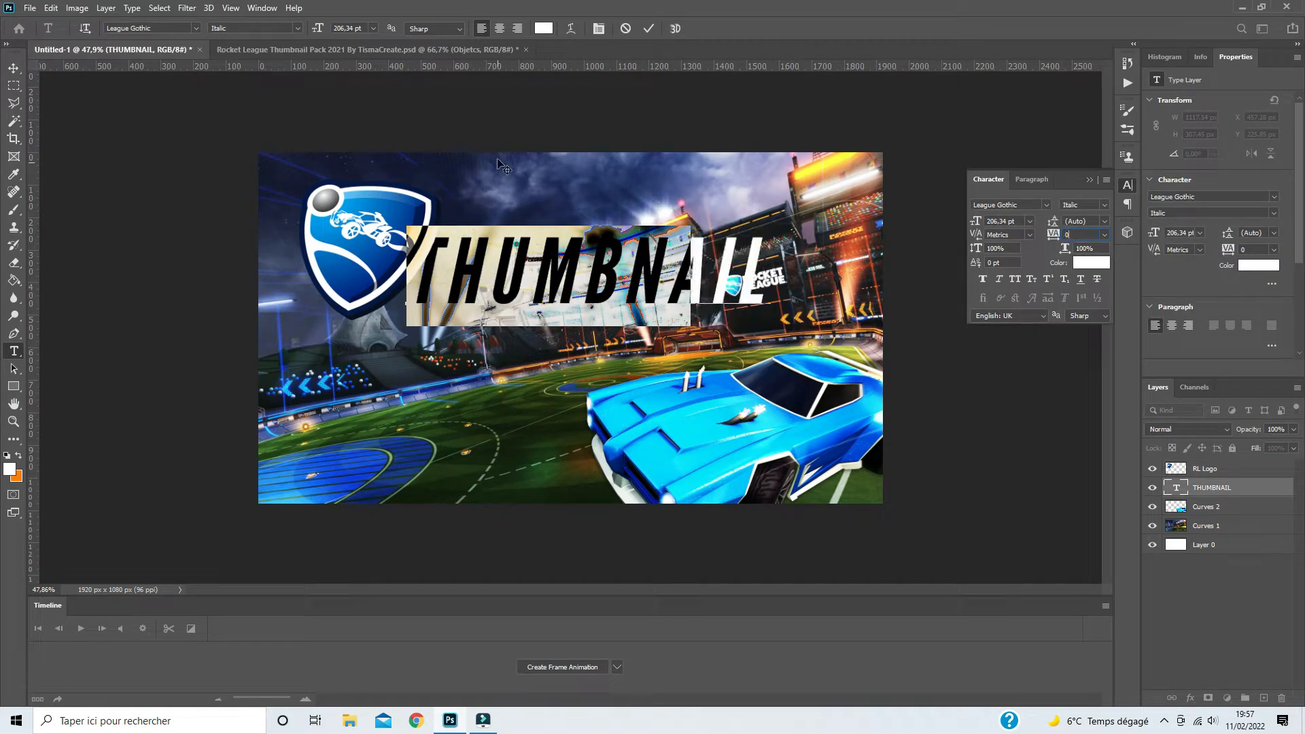
click(12, 70)
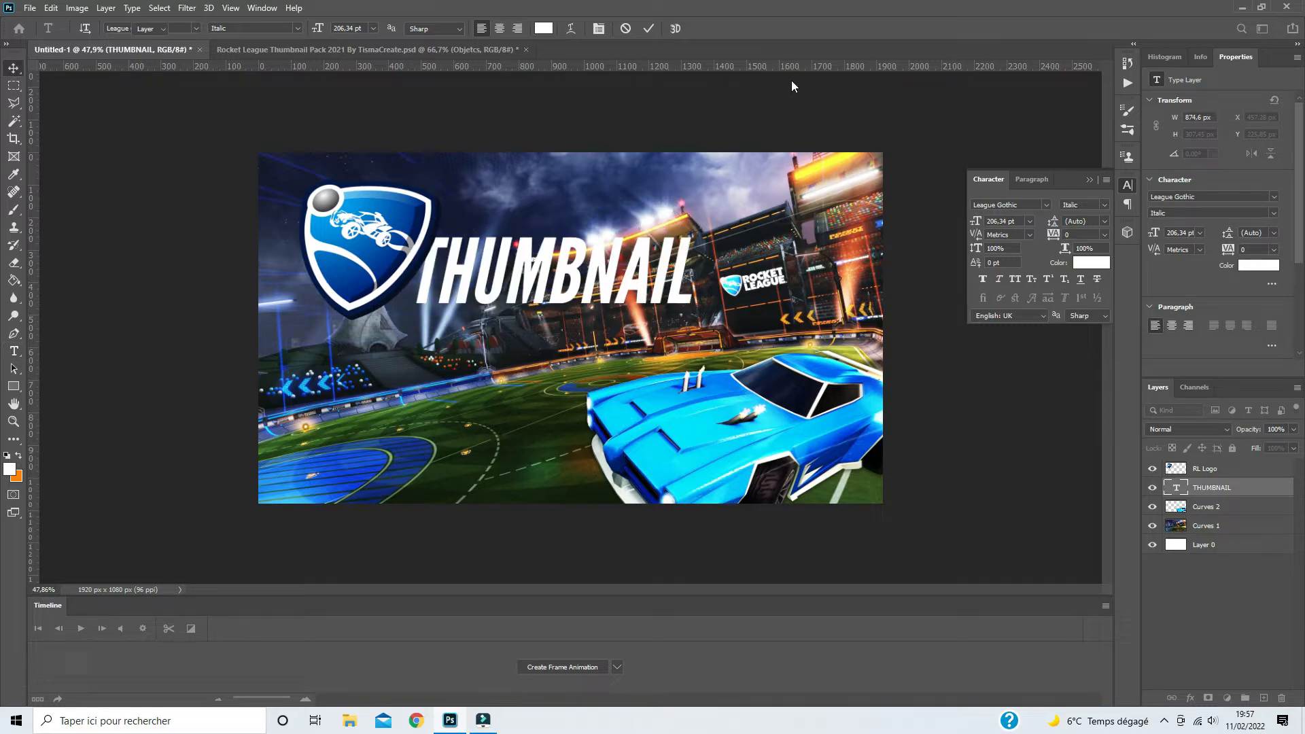
click(1089, 180)
- Nudge the THUMBNAIL text slightly toward the RL Logo and scale it to about 115%
drag(604, 264, 578, 258)
key(ctrl+t)
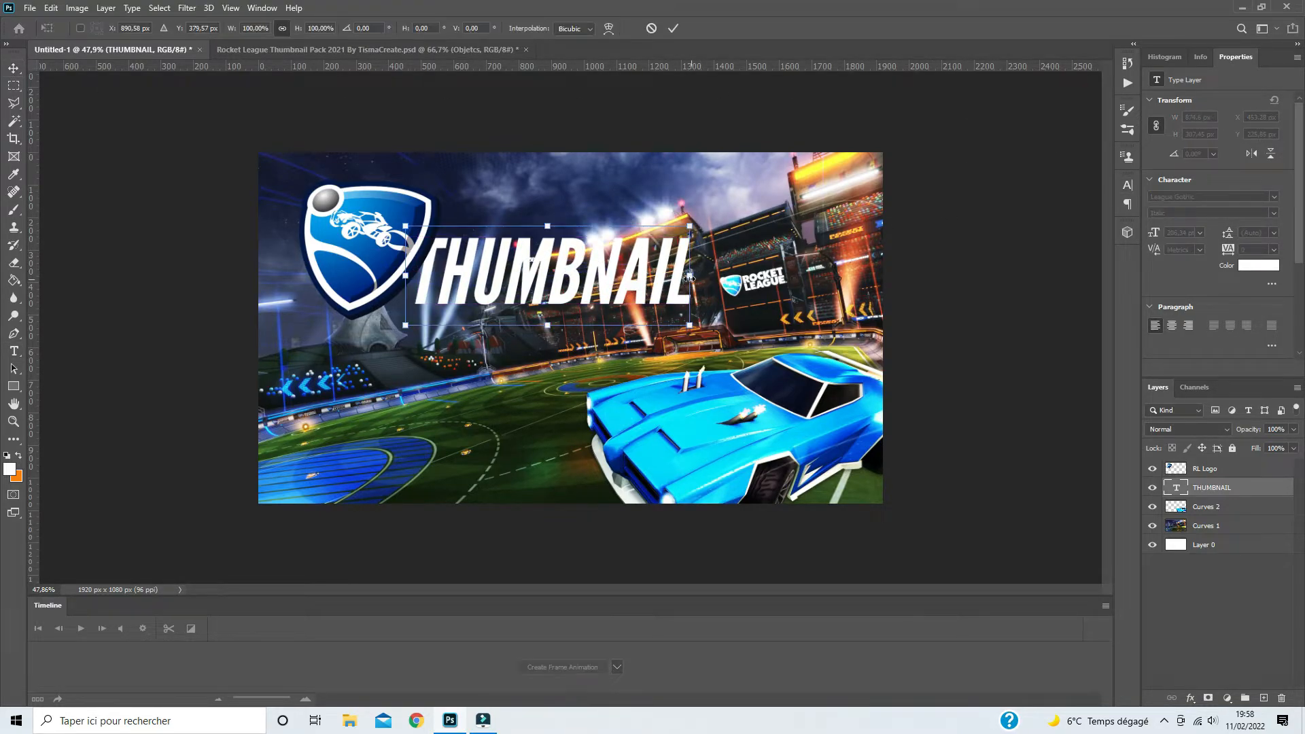
drag(696, 275, 731, 273)
key(Return)
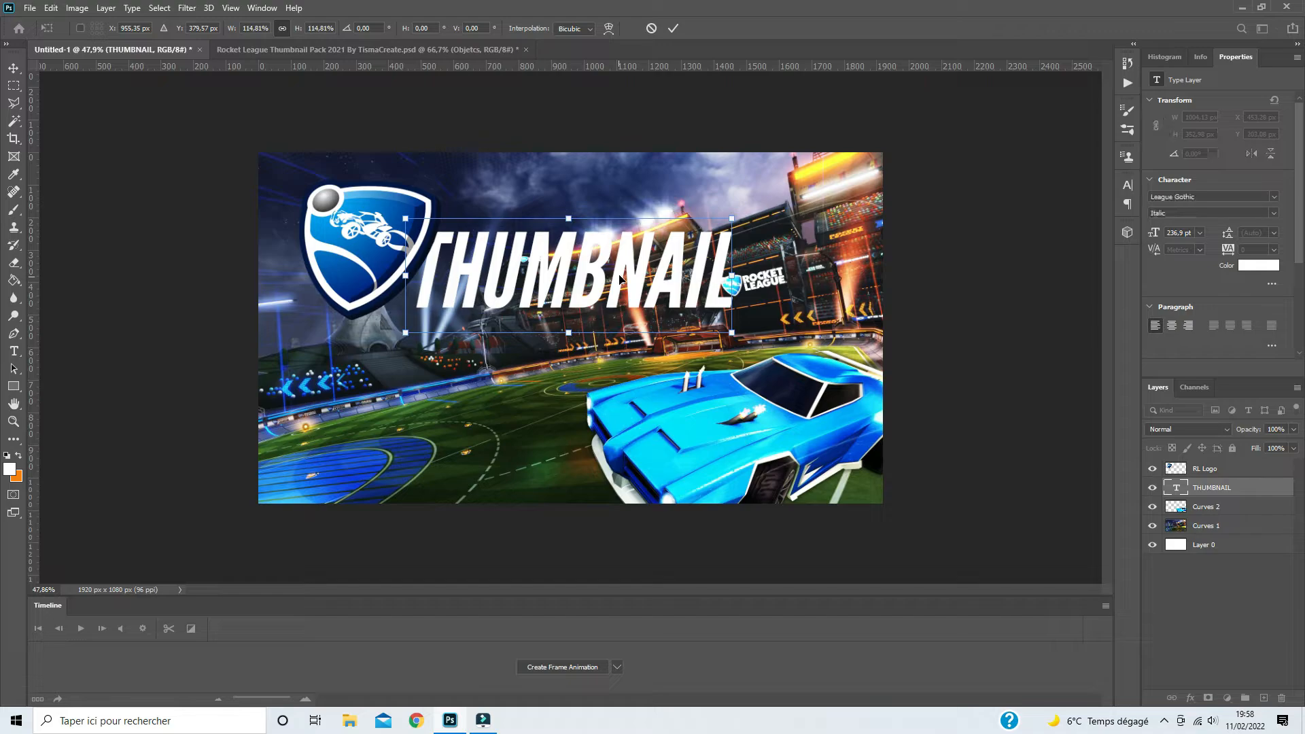
- Give the THUMBNAIL text a black-to-white Gradient Overlay in Hard Light mode at 90°, plus an Inner Glow
double_click(1244, 490)
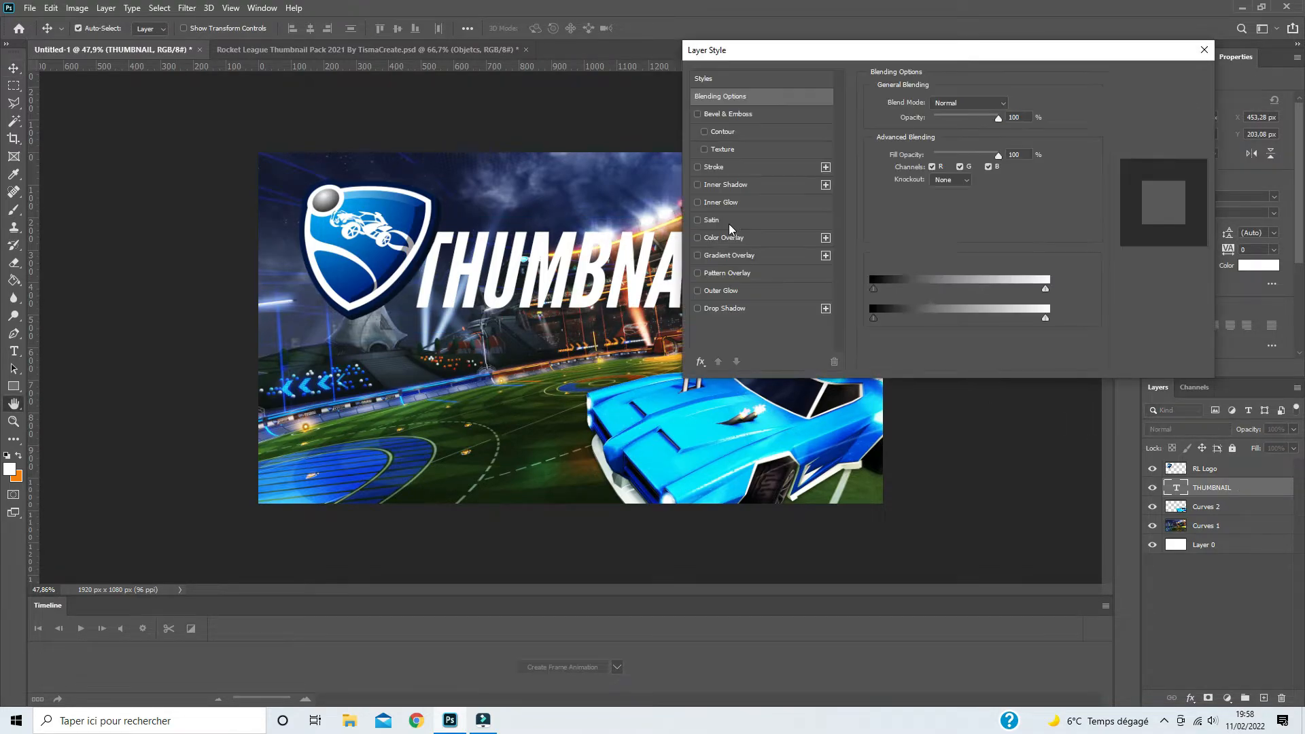
drag(798, 46, 876, 94)
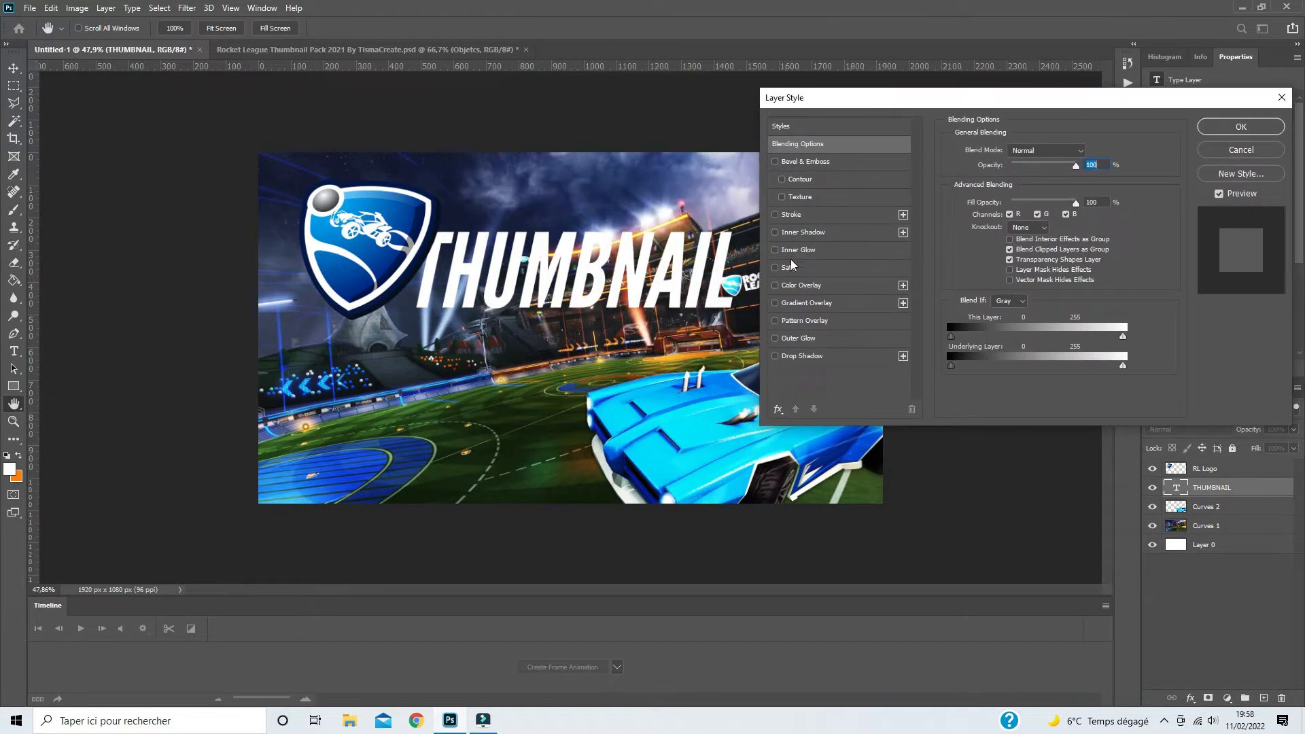
click(775, 303)
click(786, 303)
click(1013, 151)
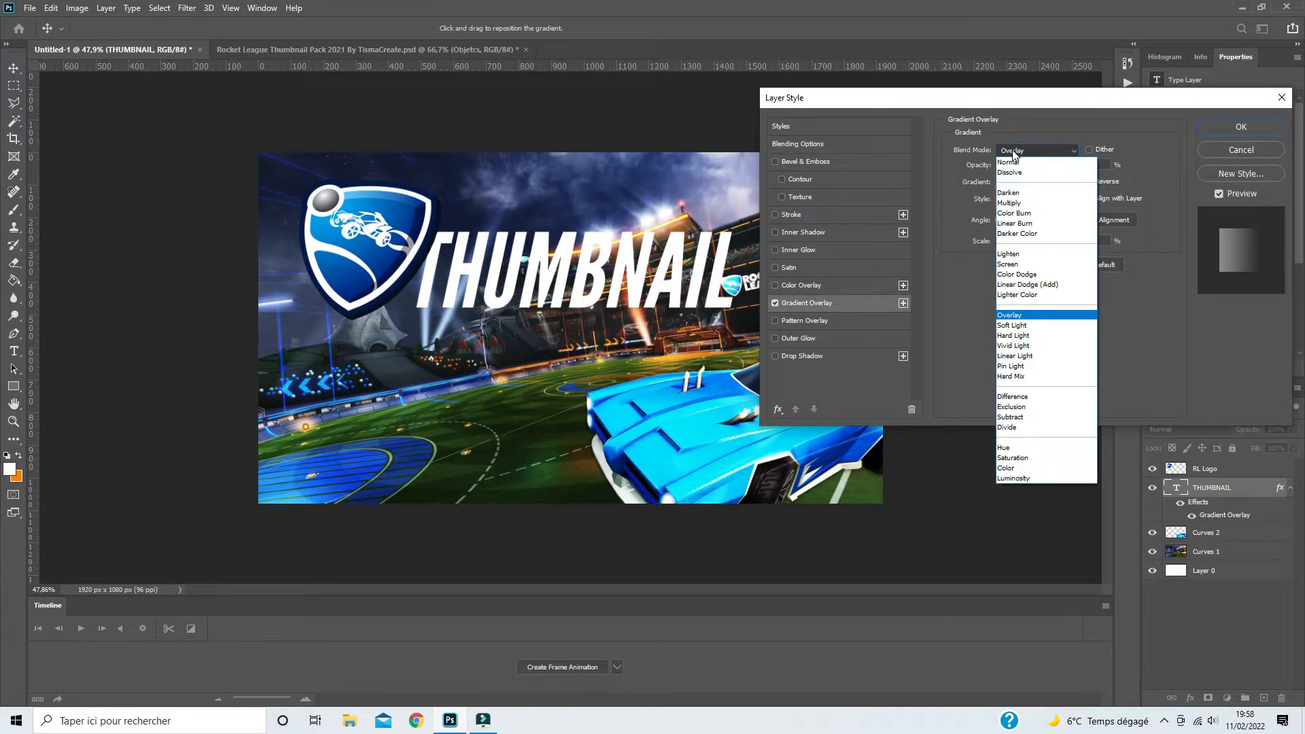
click(1013, 335)
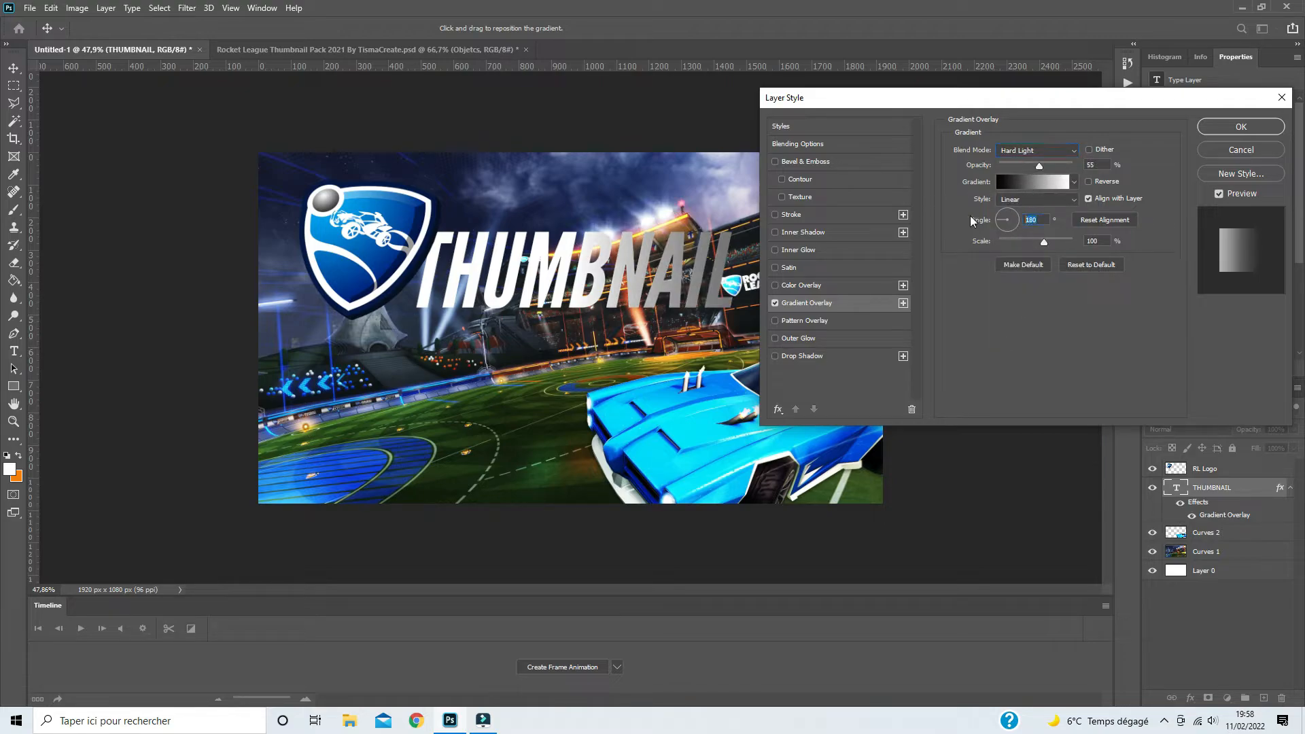
text(90)
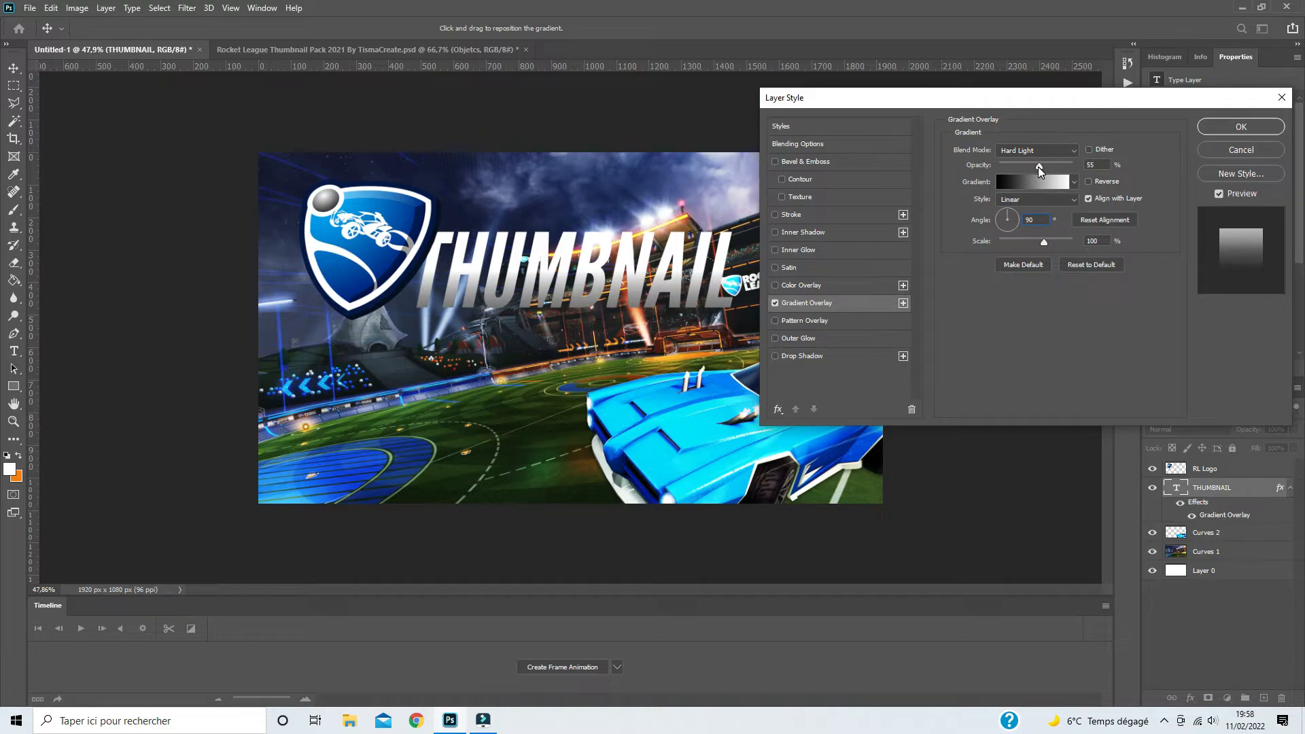
click(775, 250)
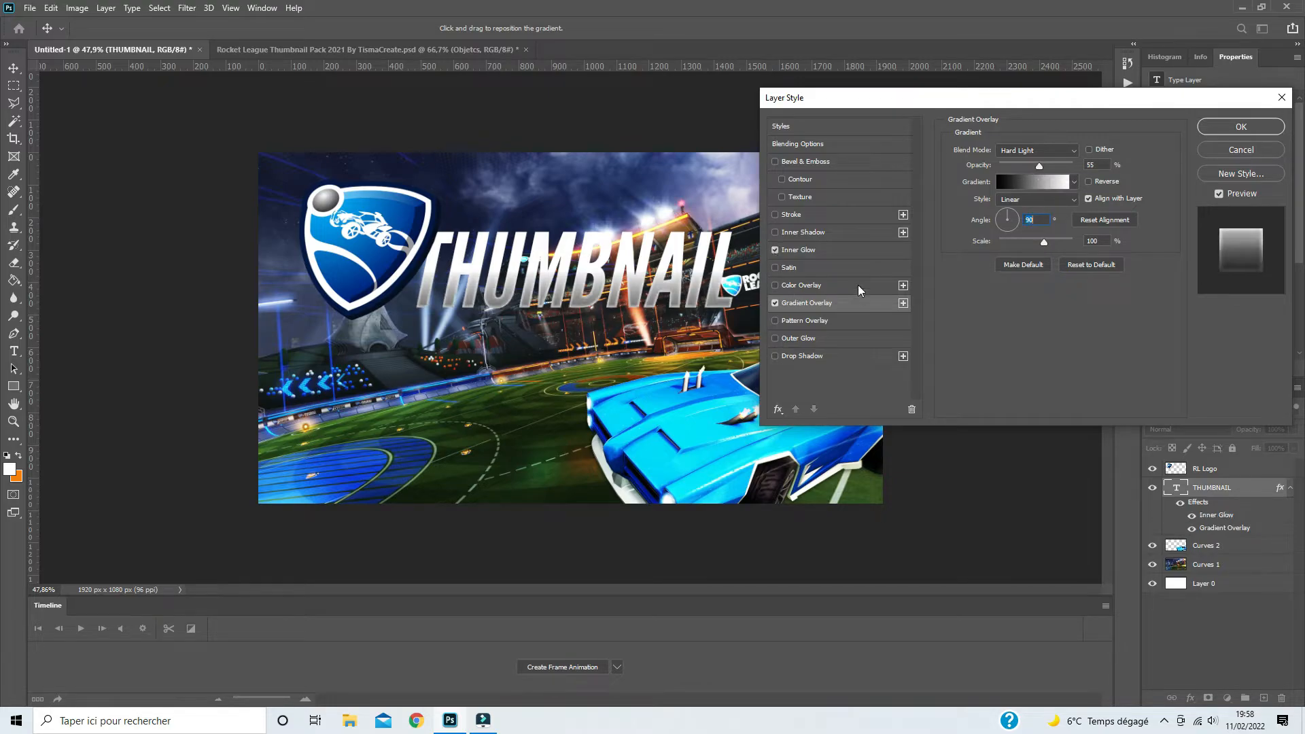
click(788, 251)
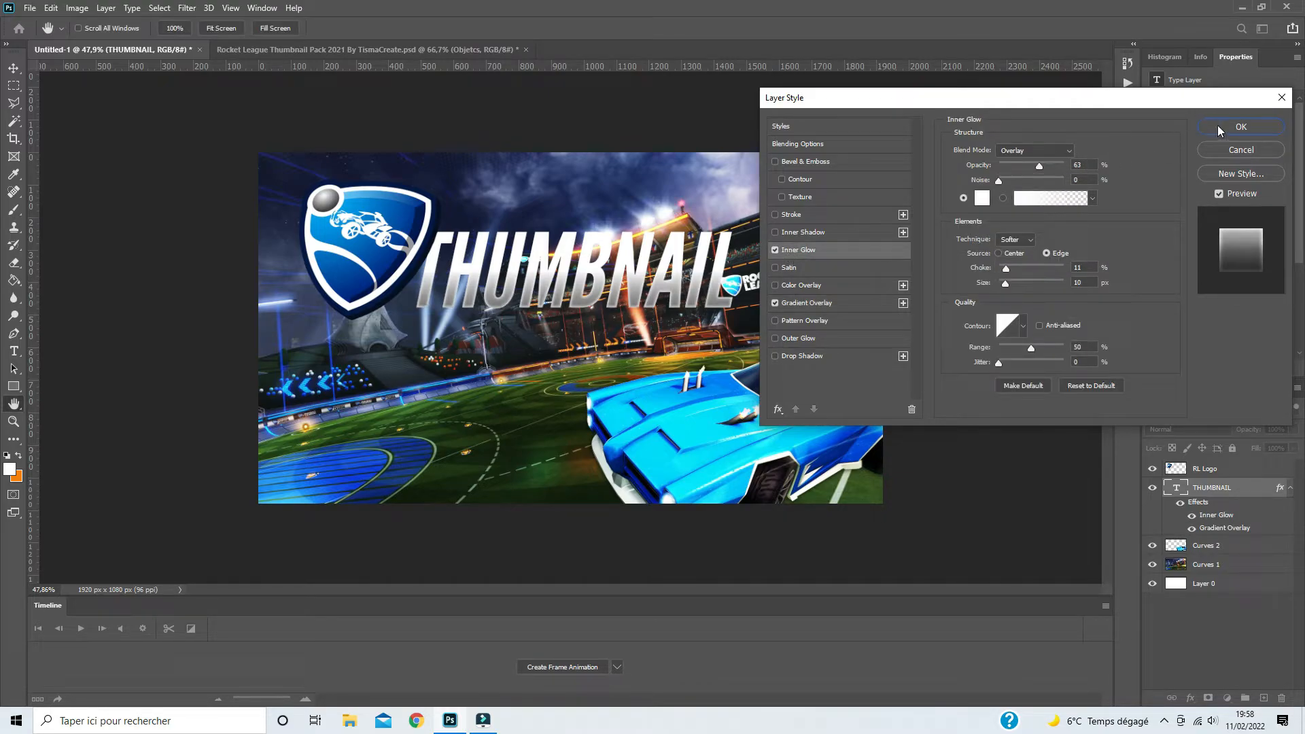
- Add a black Drop Shadow to the THUMBNAIL text with 59% opacity, 0 px distance, 19% spread and 18 px size
click(775, 357)
click(801, 356)
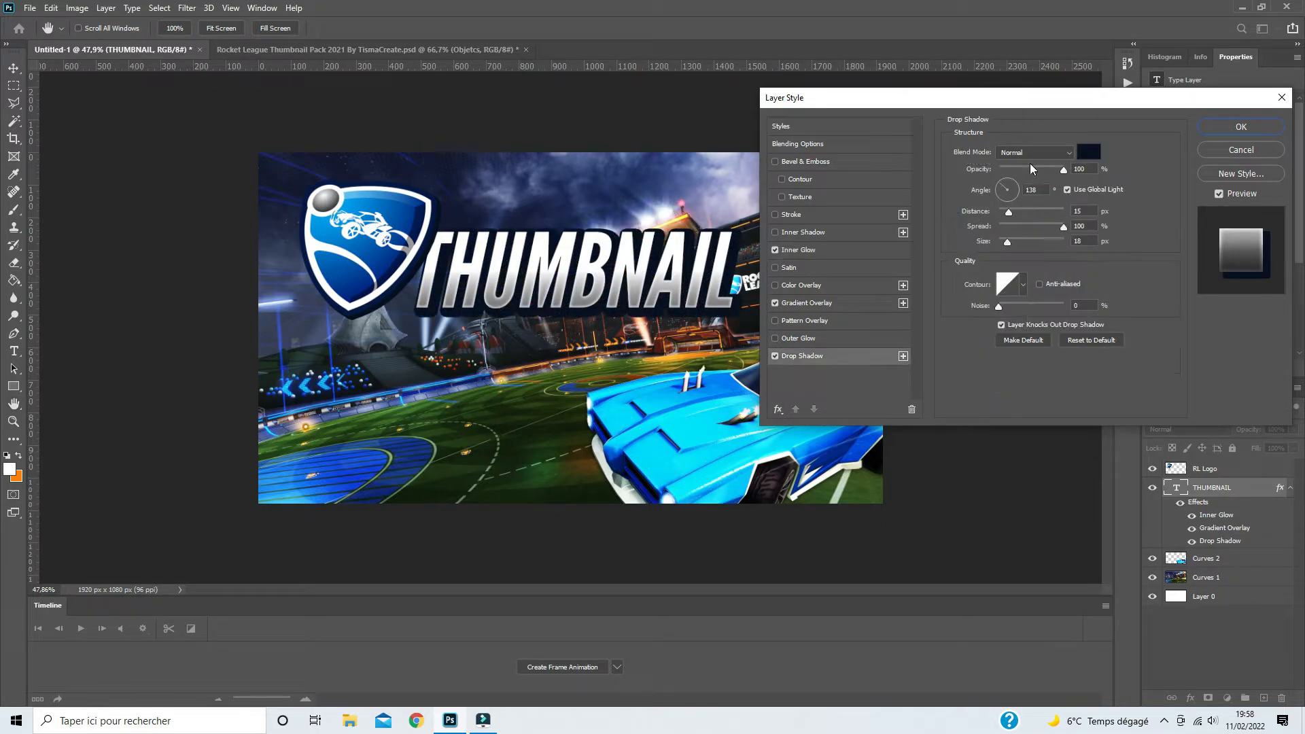
drag(1064, 175, 1038, 175)
click(1089, 151)
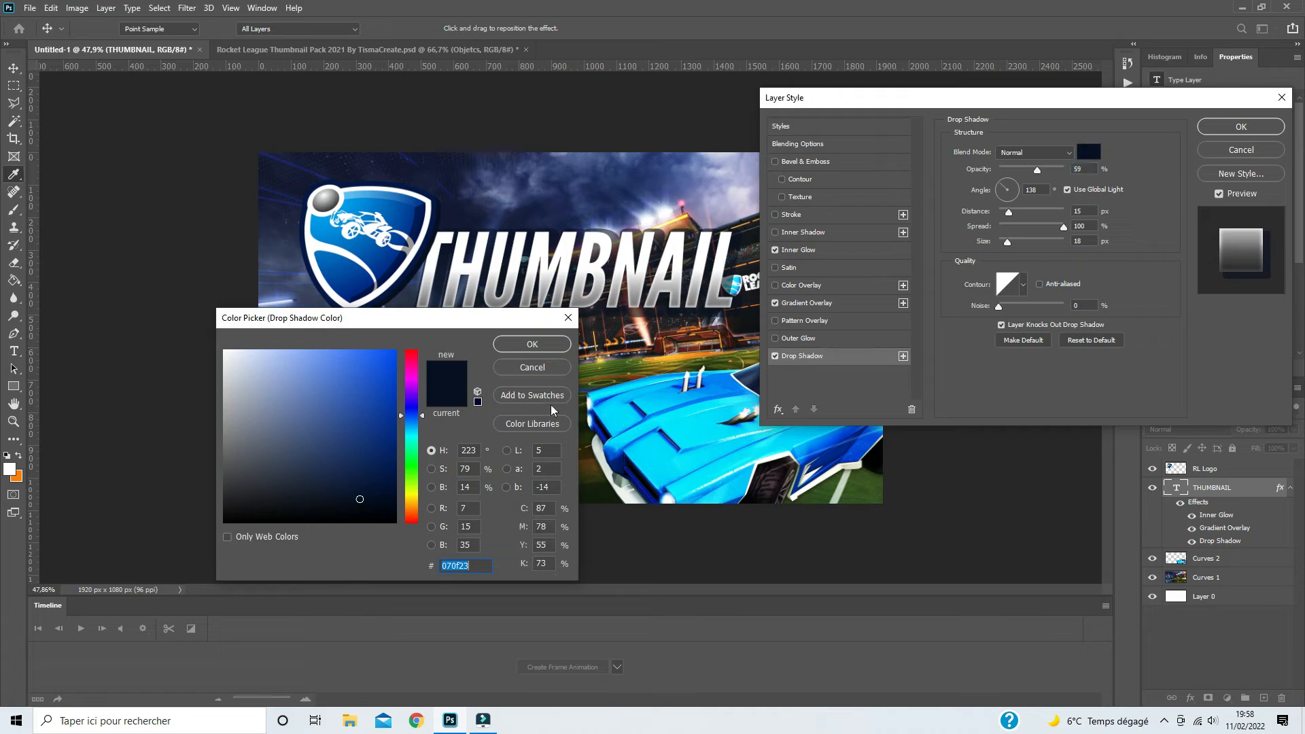
drag(359, 469, 367, 530)
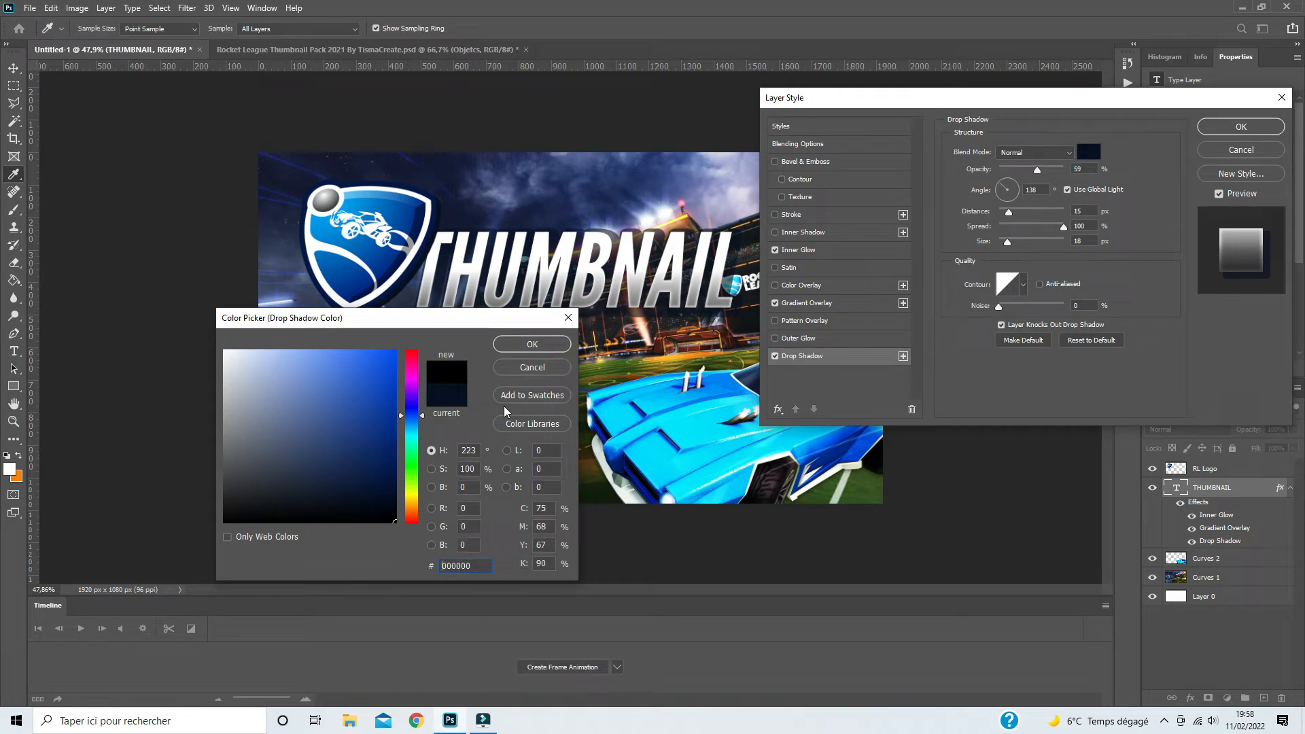
click(531, 345)
drag(1064, 229, 978, 216)
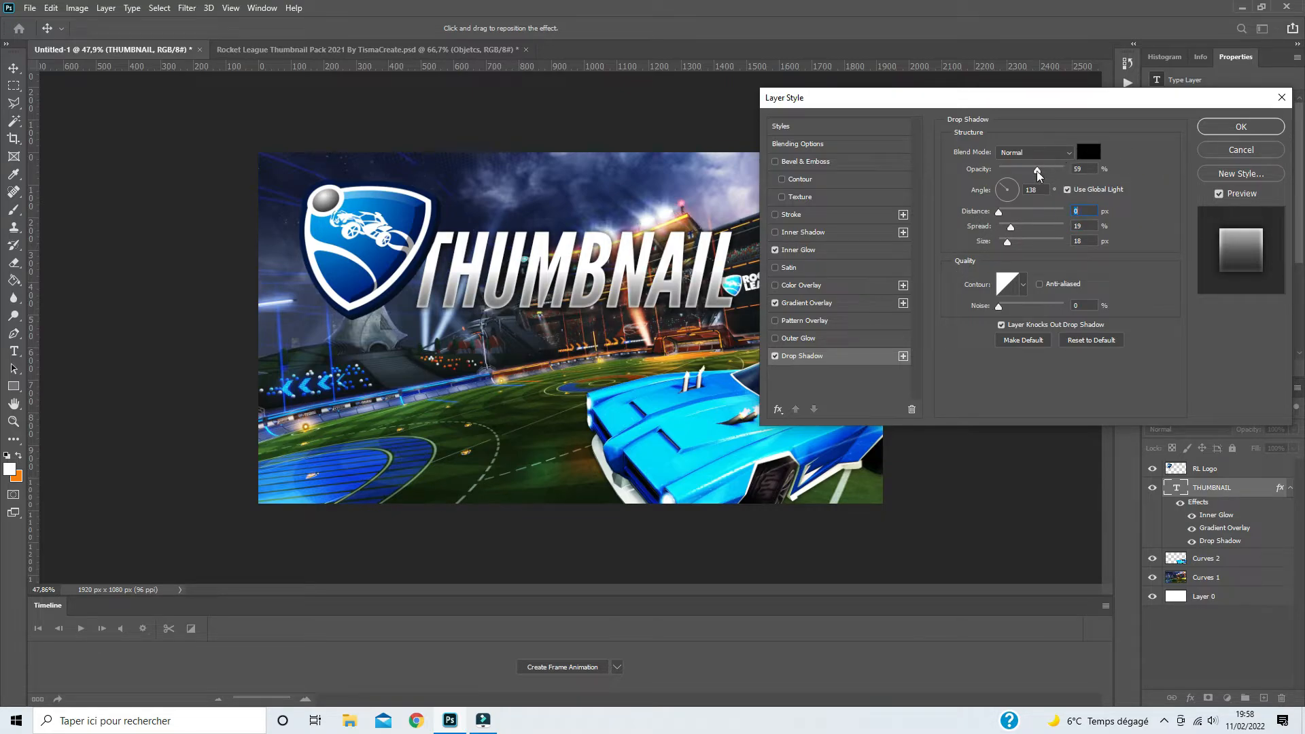
drag(1037, 170, 1036, 172)
click(1240, 127)
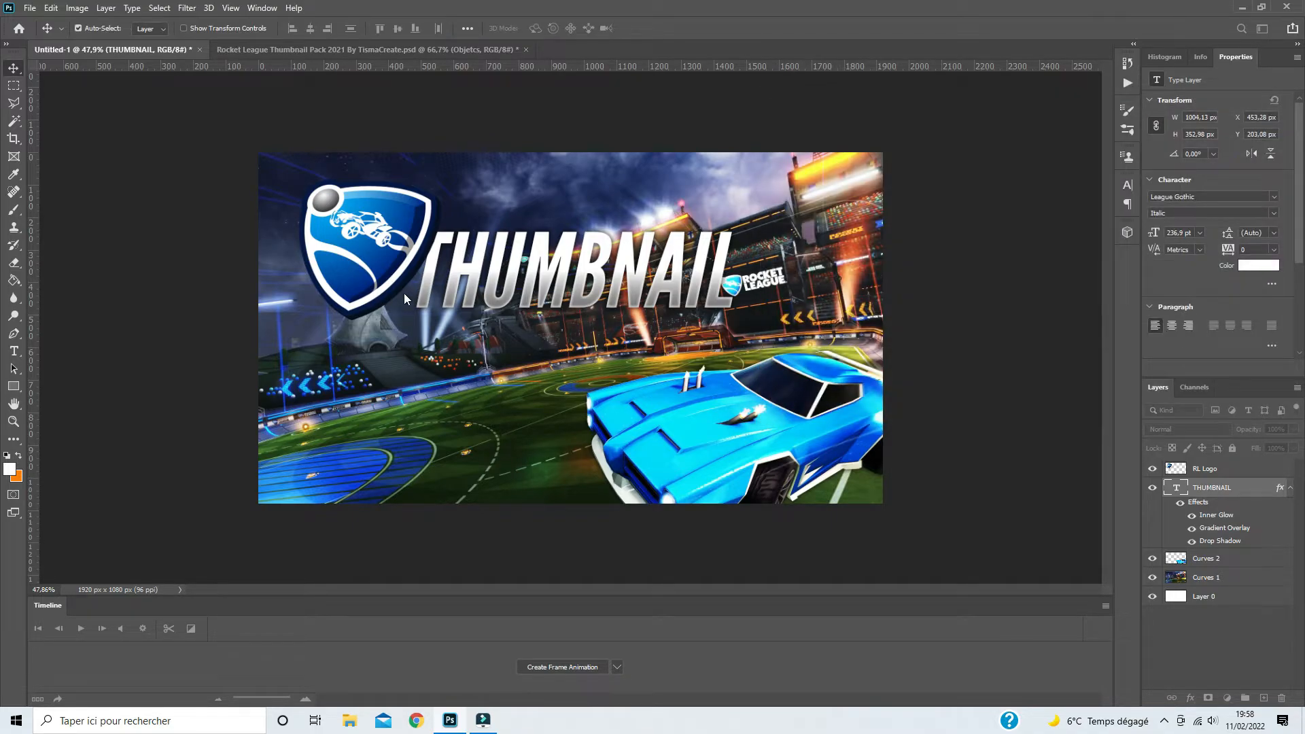
- Duplicate the THUMBNAIL text directly below the original and change the copy's wording to TUTORIAL
right_click(1238, 488)
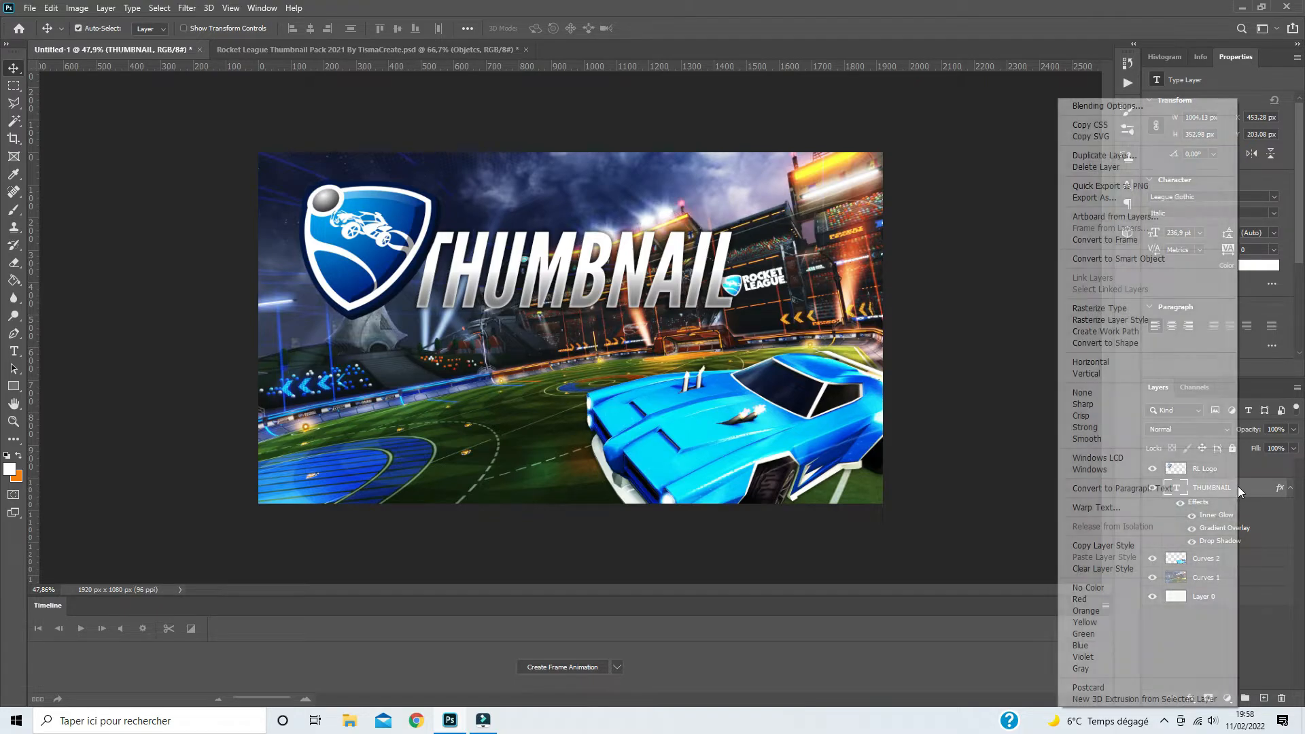
click(449, 334)
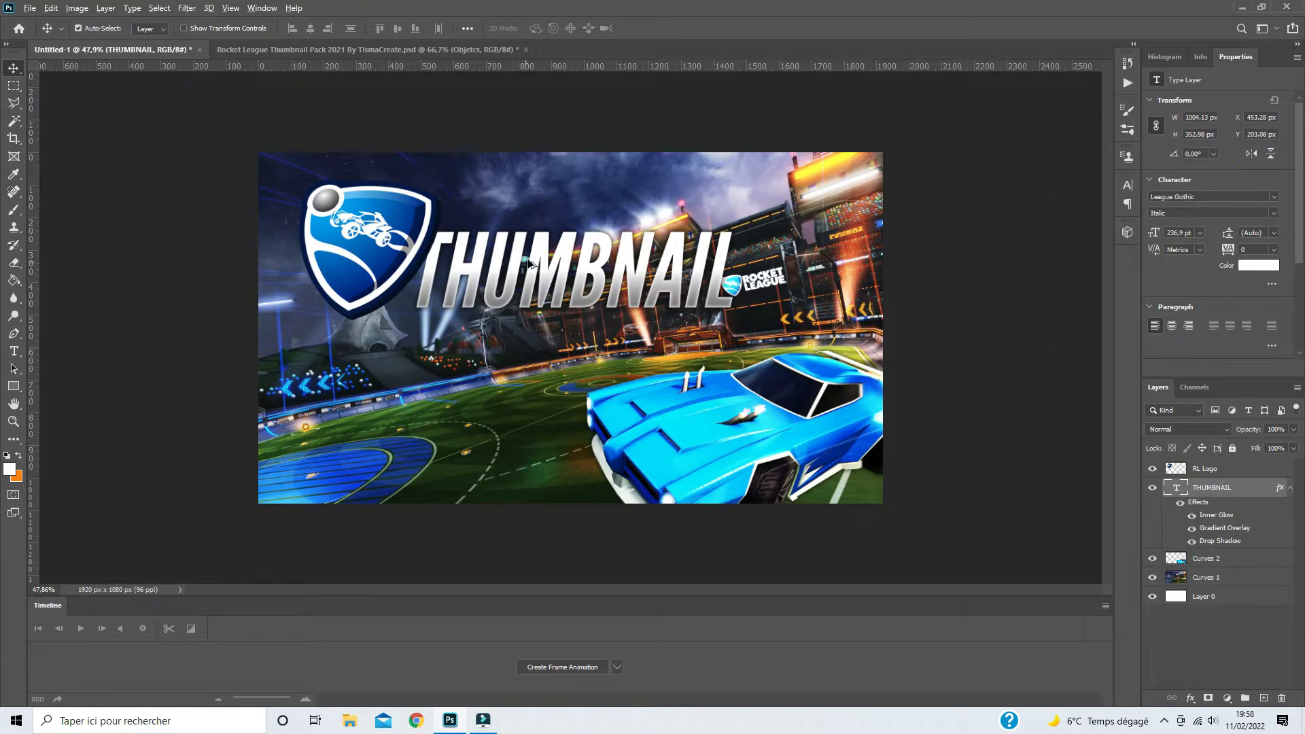
drag(531, 264, 528, 352)
double_click(539, 347)
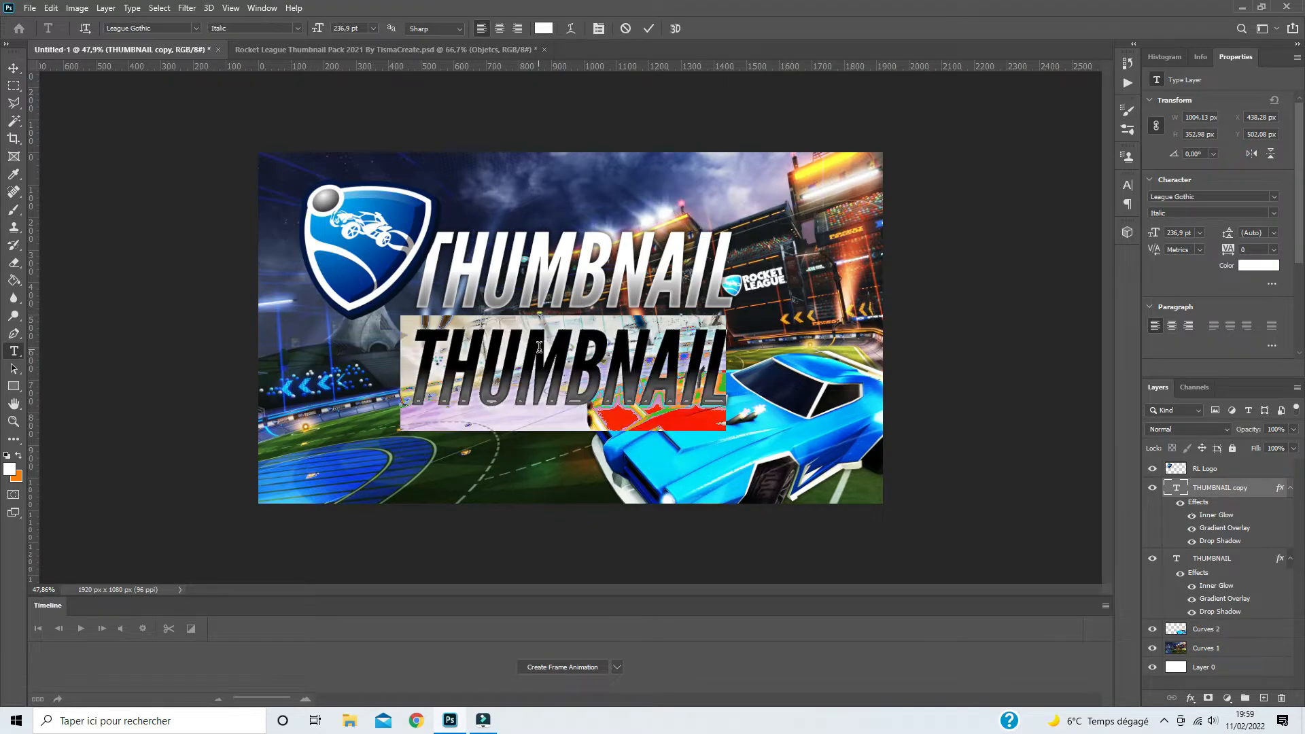
text(TUTORIAL)
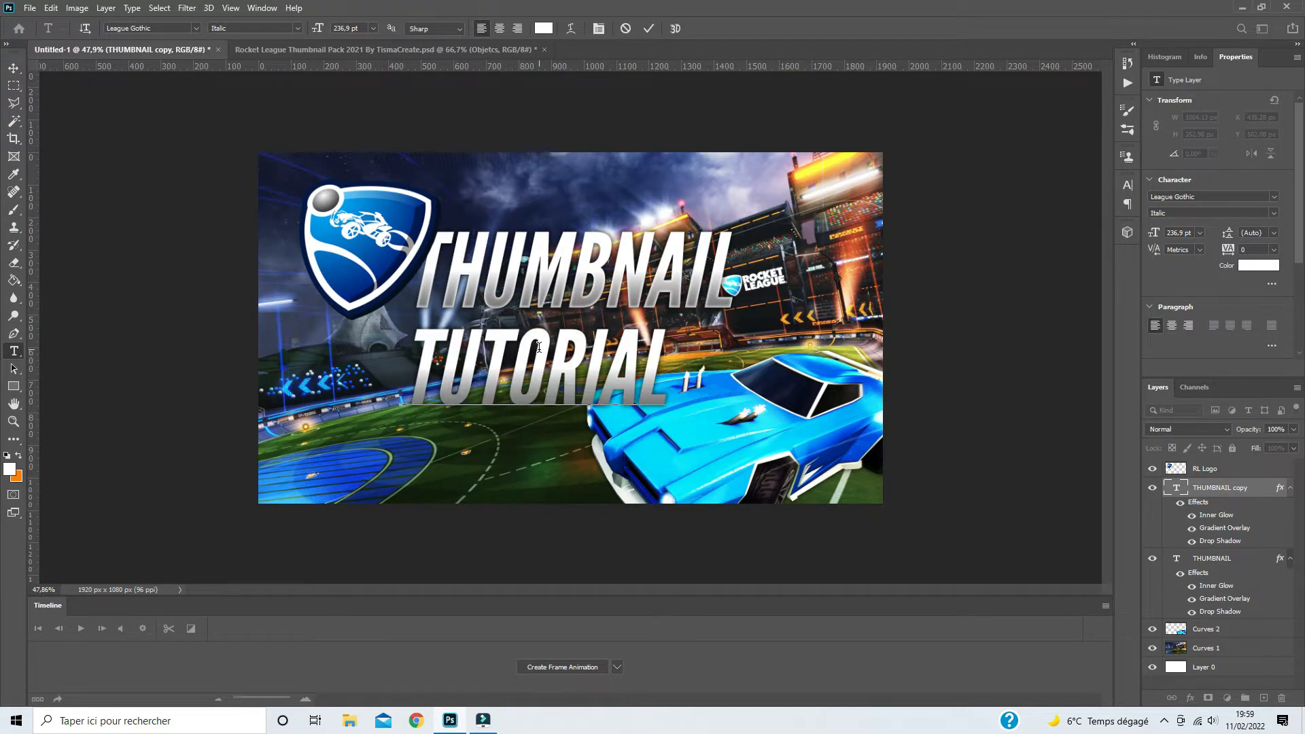
- Set the tracking of the whole TUTORIAL text to 100
double_click(535, 354)
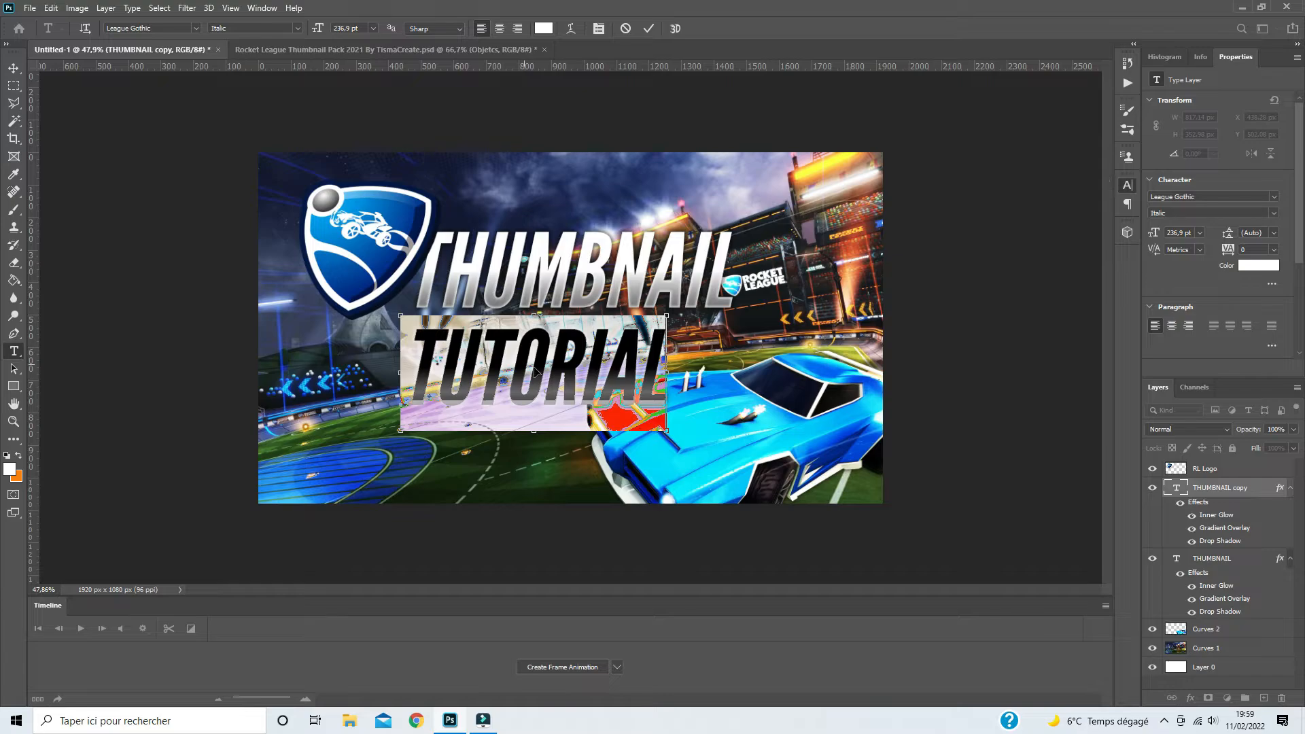
click(1127, 185)
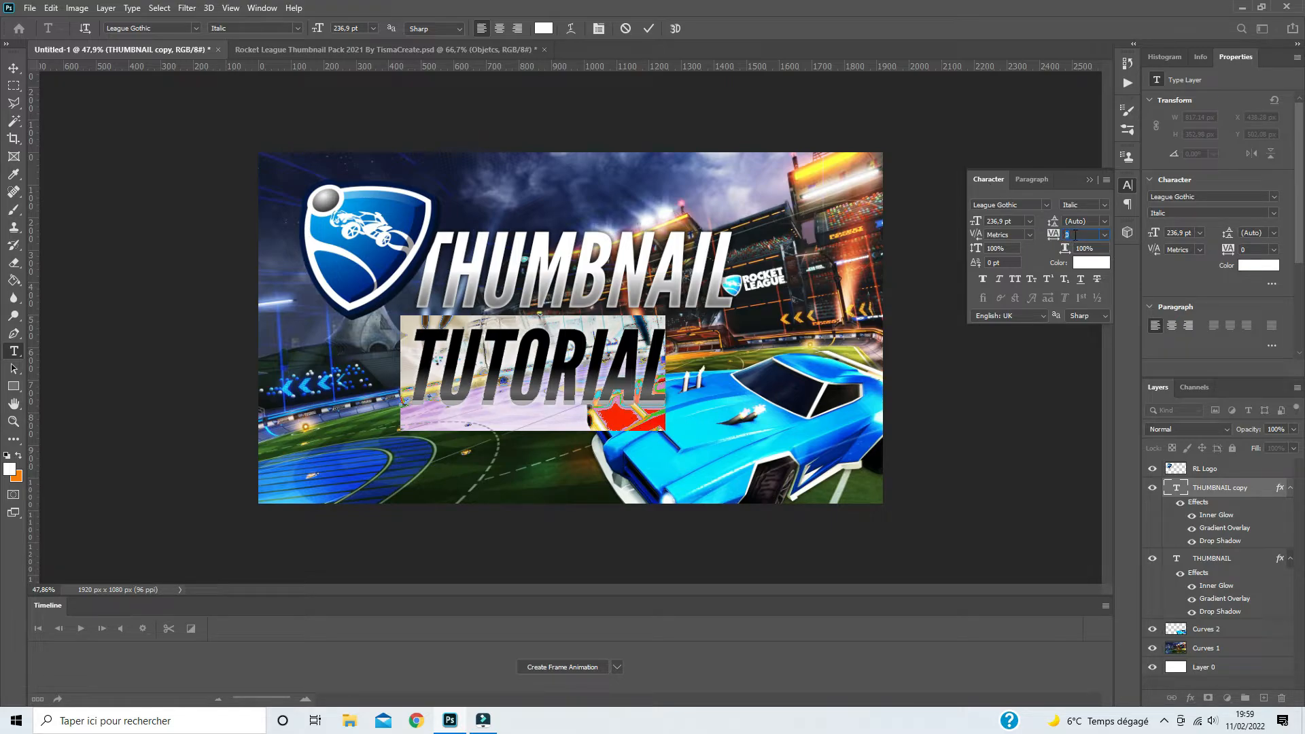
text(100)
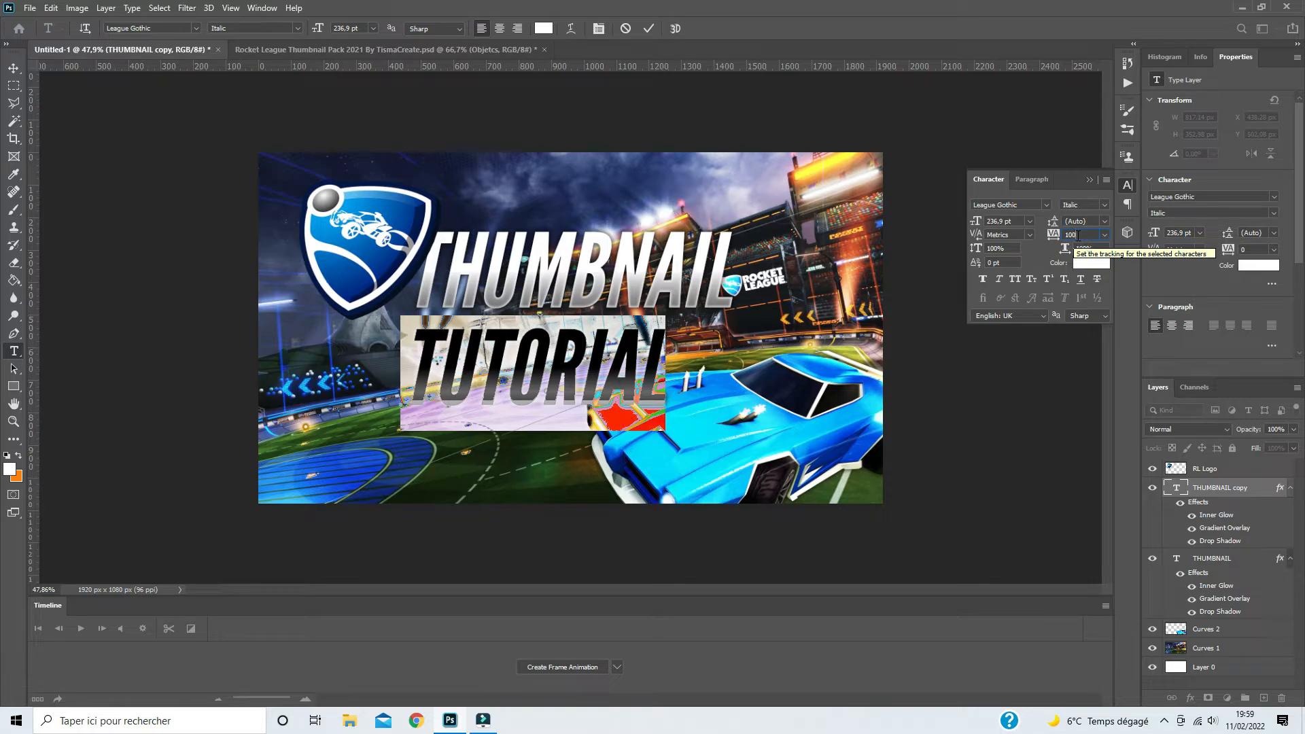
key(Return)
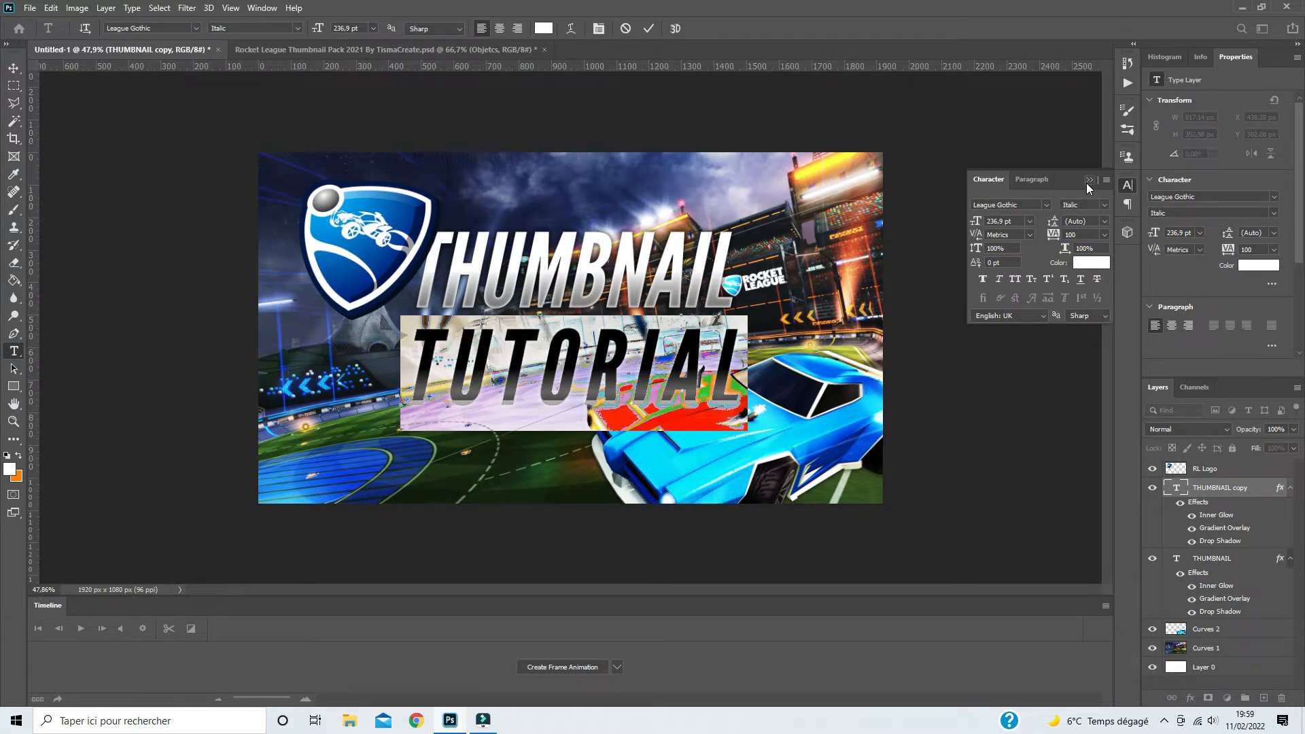
click(1087, 181)
click(13, 68)
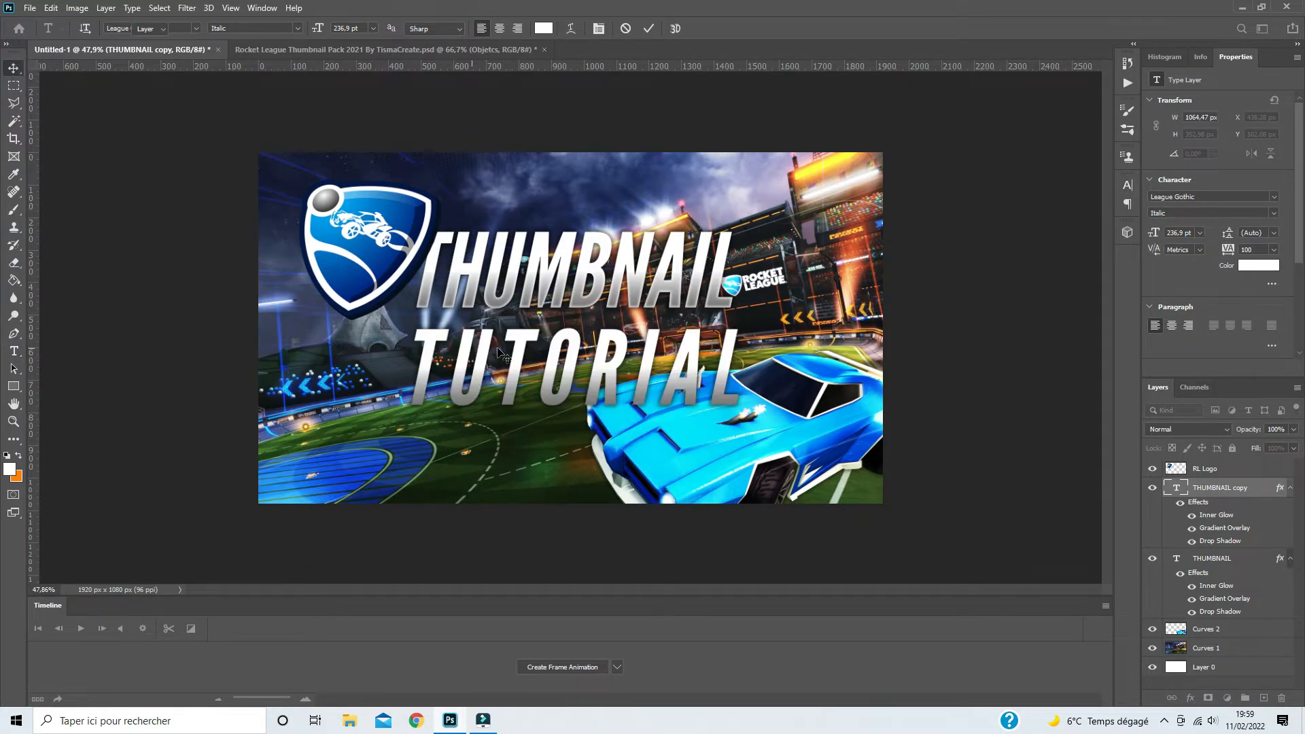
- Shift the TUTORIAL text beneath the logo and scale it to about 115%, and nudge THUMBNAIL slightly closer to it
drag(536, 347, 458, 348)
key(ctrl+t)
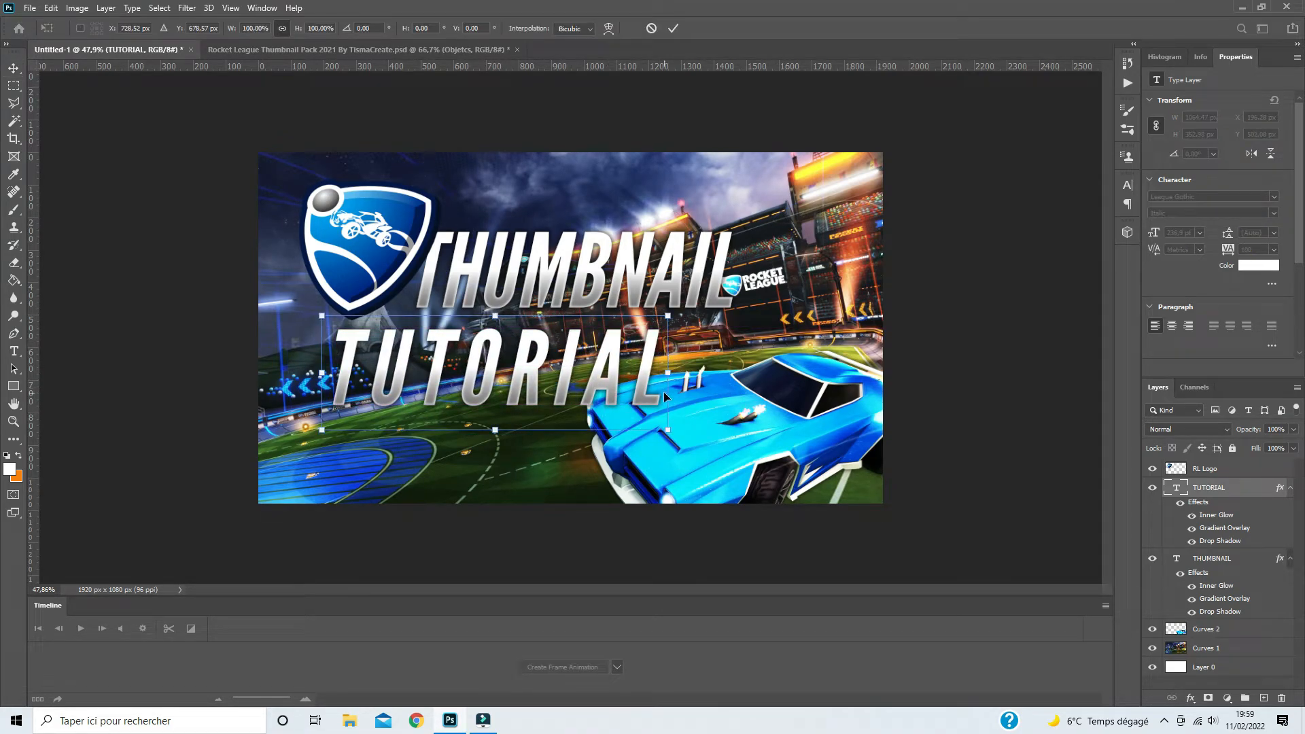
drag(666, 418, 719, 436)
key(Return)
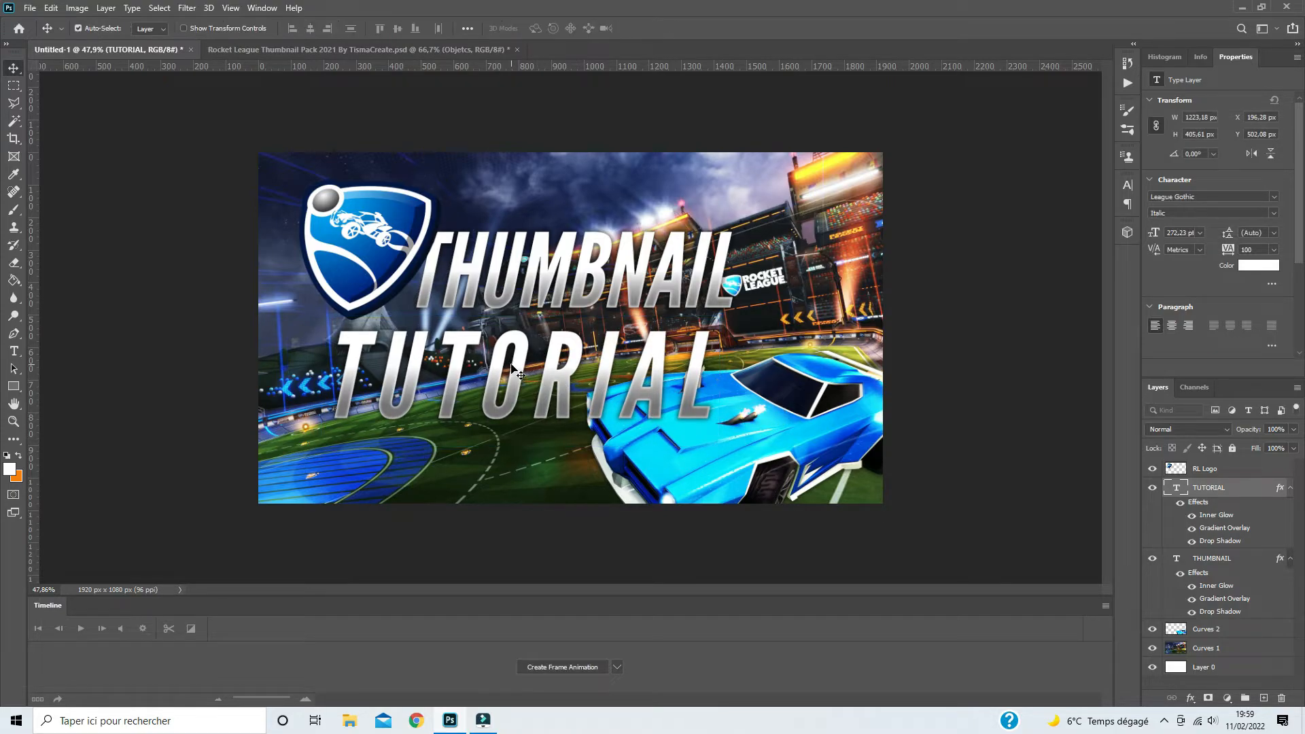
drag(563, 278, 557, 282)
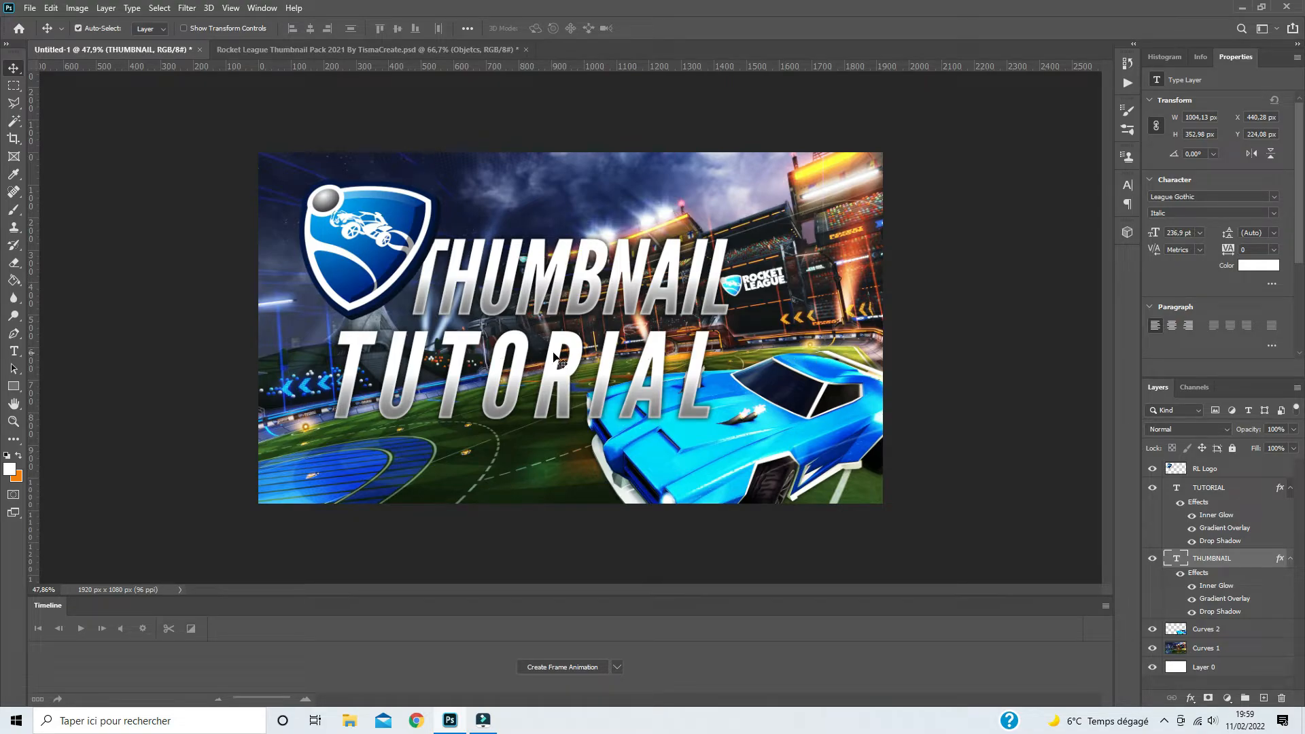
- Set the TUTORIAL layer's Gradient Overlay to Normal blend mode at 100% opacity
click(1234, 489)
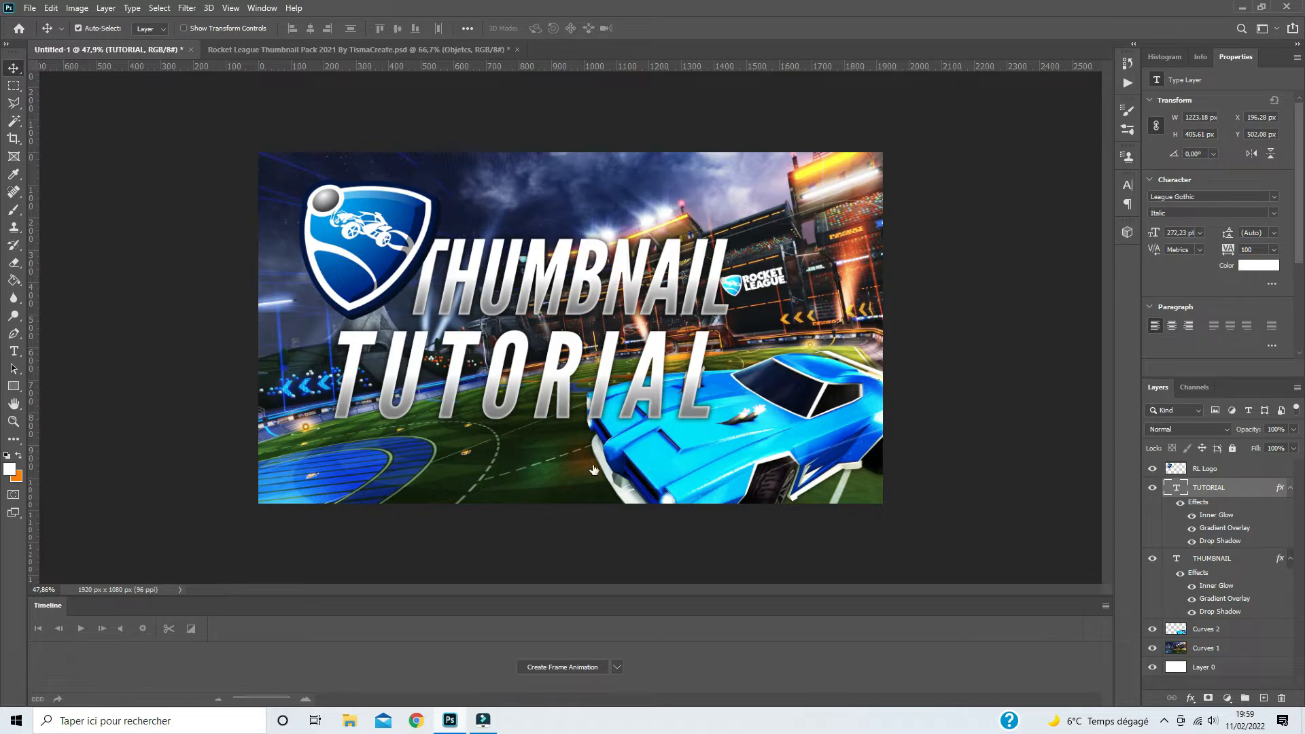
key(h)
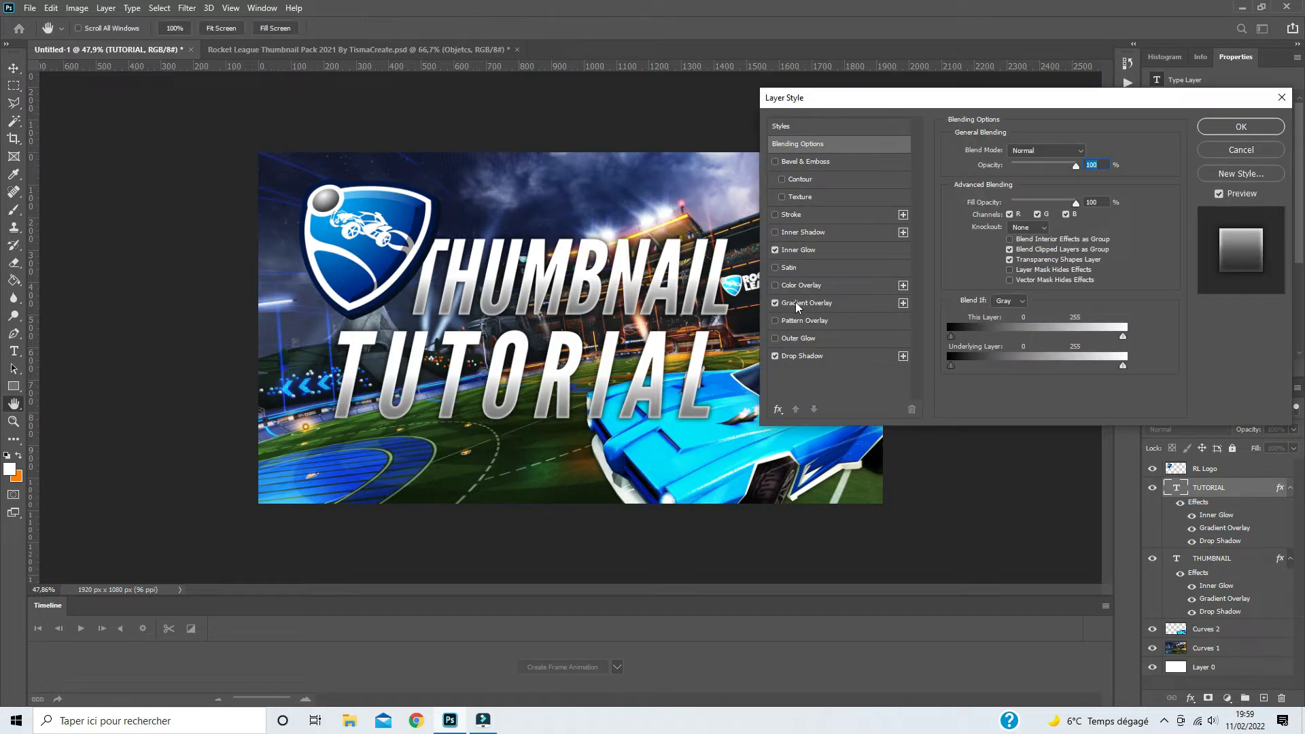
click(798, 303)
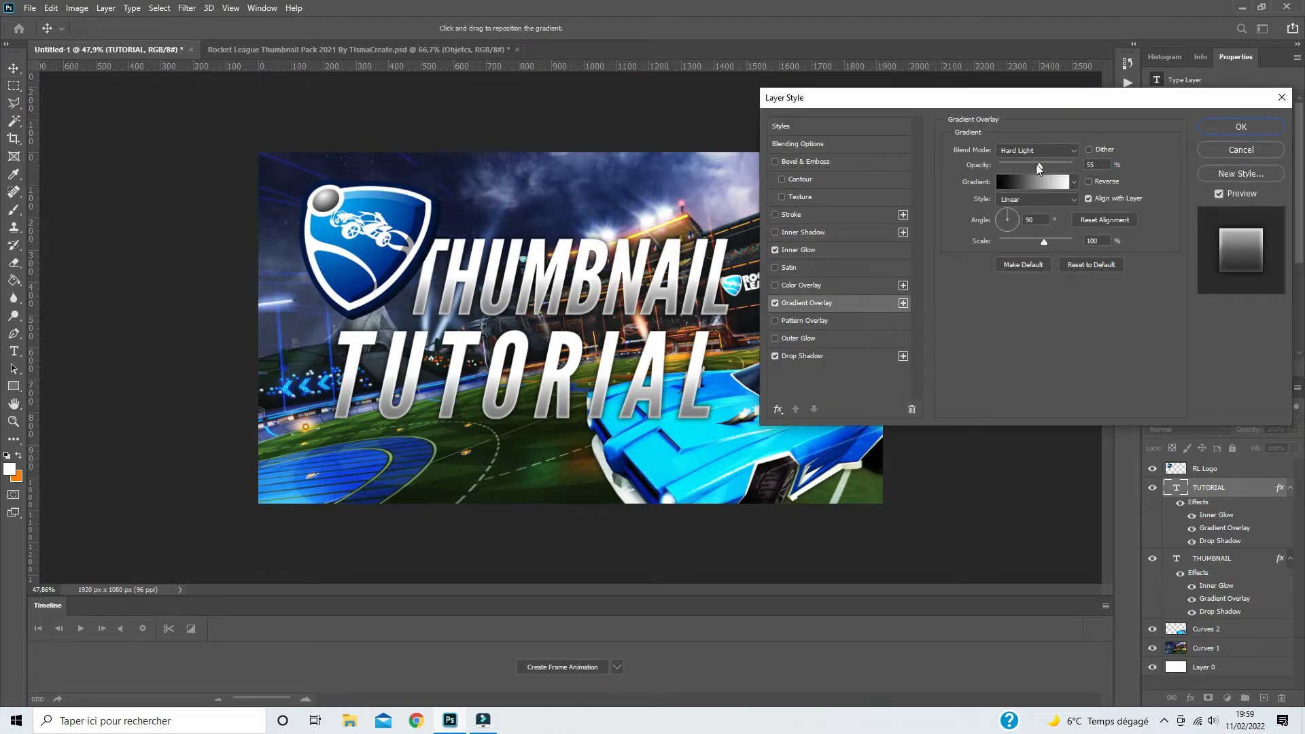
click(1033, 153)
click(1030, 158)
drag(1039, 166, 1035, 165)
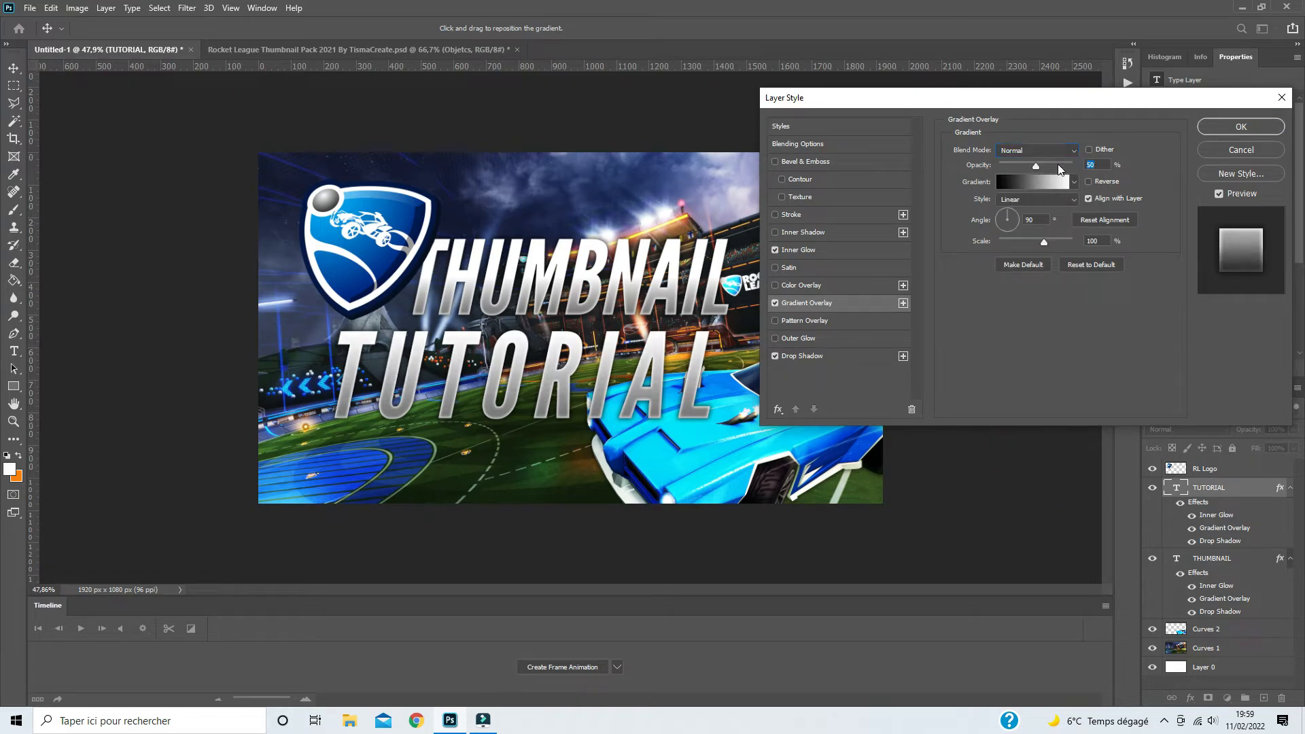
- Apply the Orange_05 preset from the Oranges group to the TUTORIAL text's Gradient Overlay
click(1018, 182)
scroll(1021, 192, down, 1)
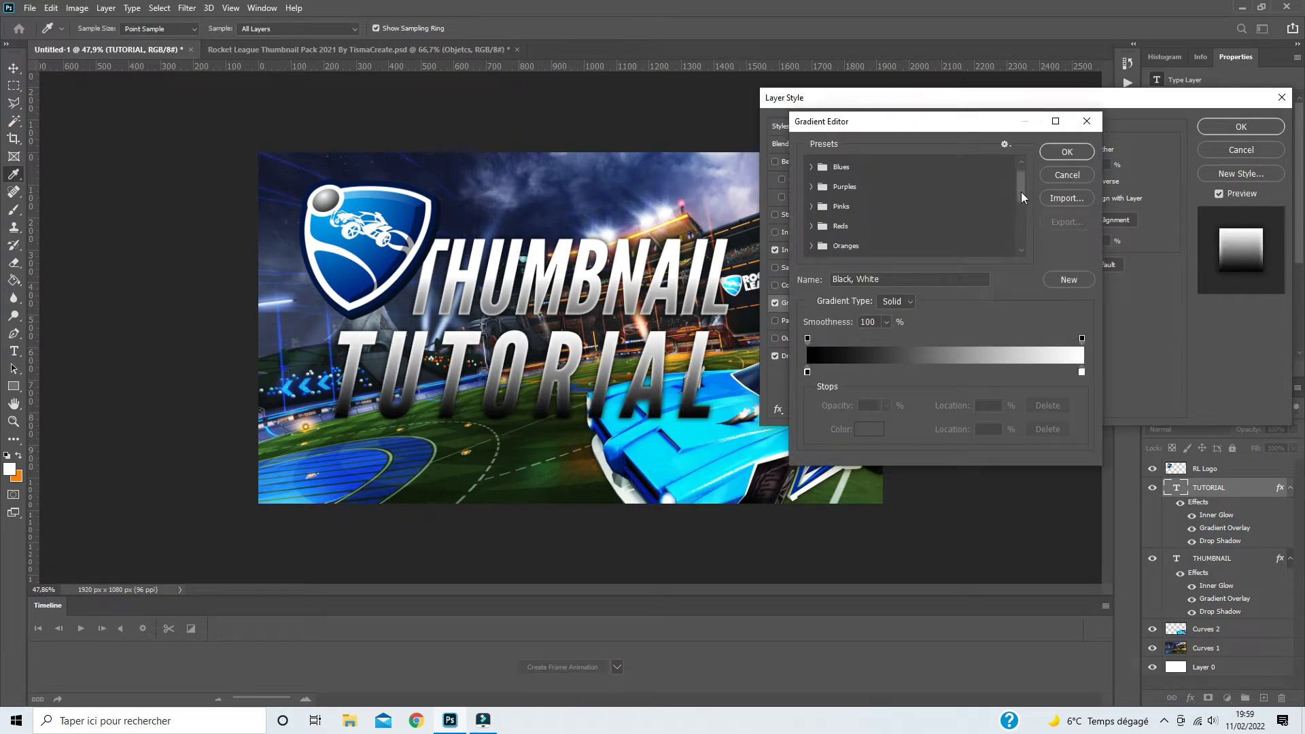
click(812, 237)
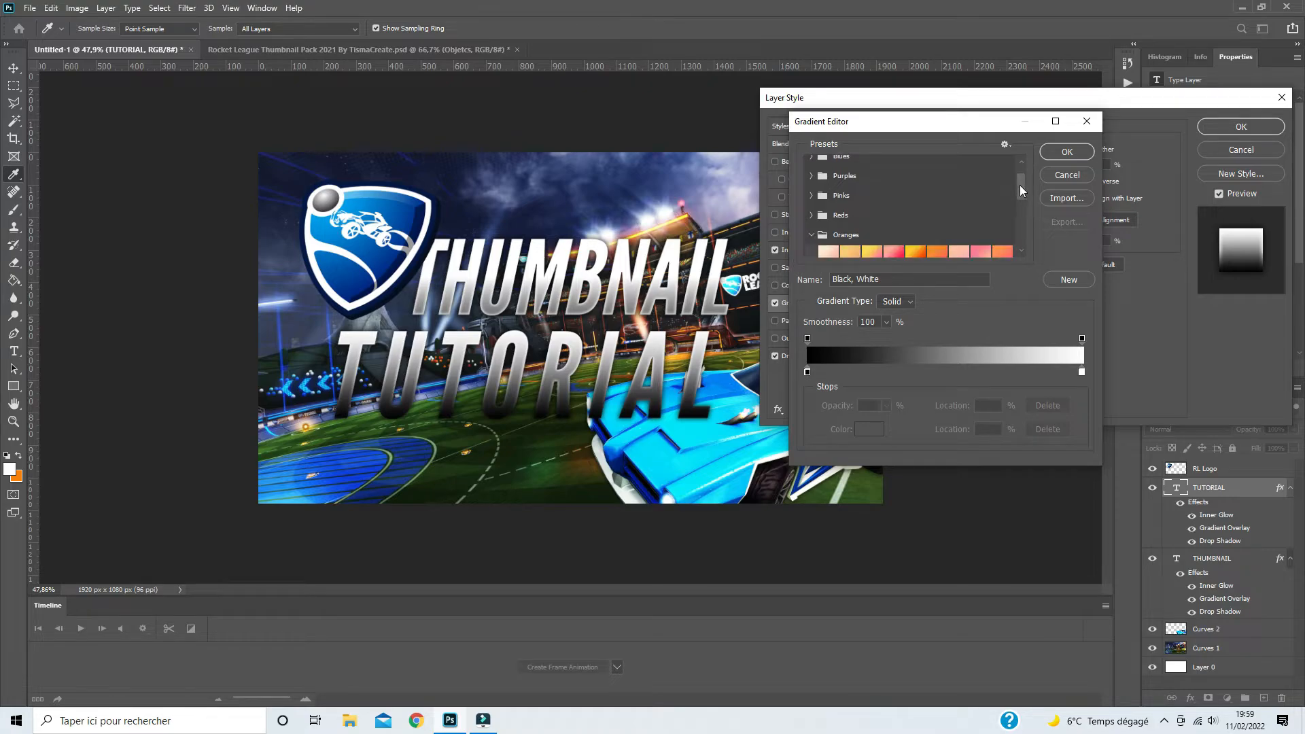
drag(1019, 185, 1018, 198)
click(916, 206)
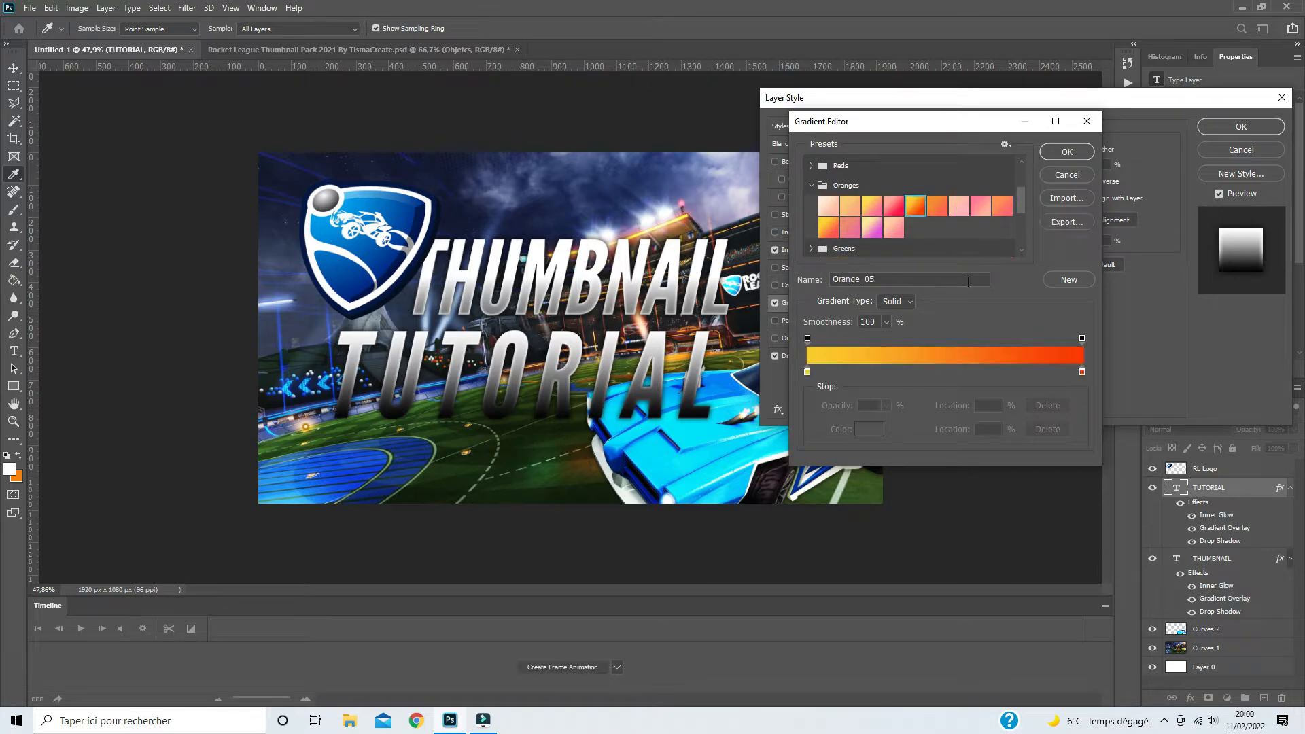
- Shift the gradient's red end stop to a more orange hue and reverse the TUTORIAL text's Gradient Overlay
click(1083, 371)
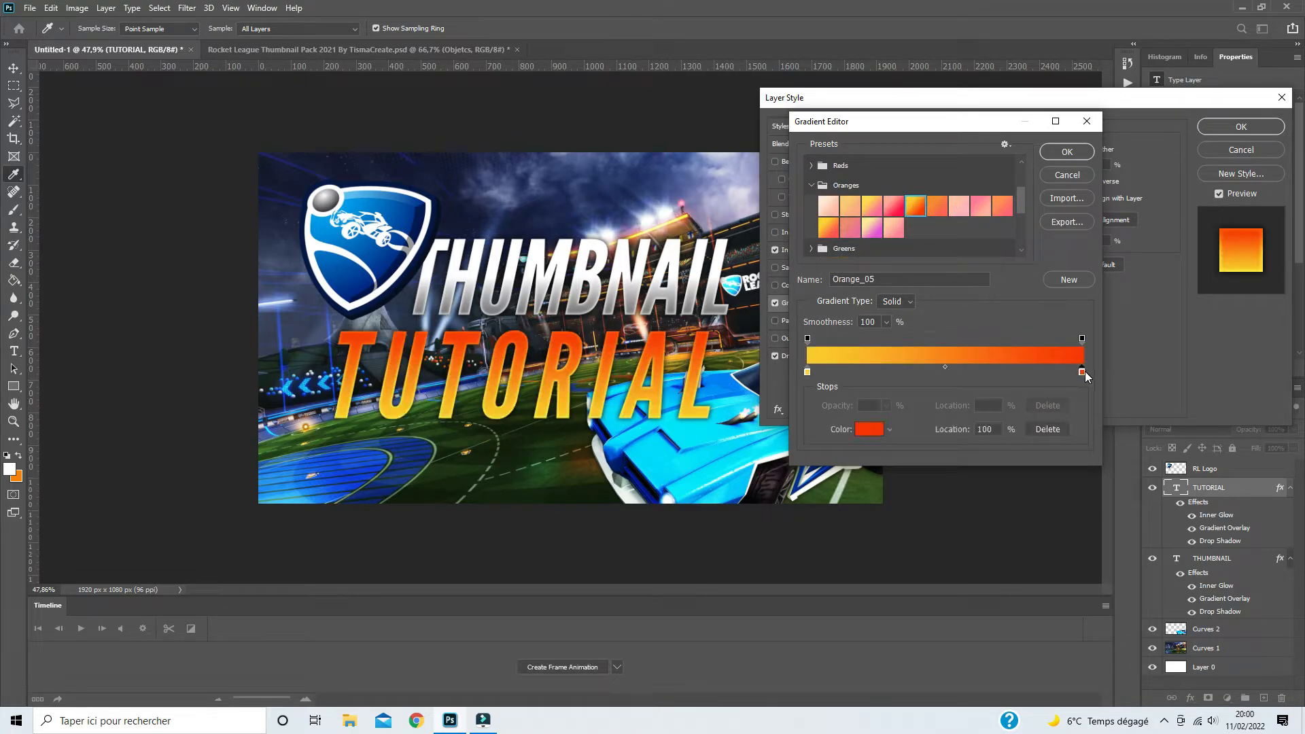
click(868, 429)
drag(409, 520, 410, 517)
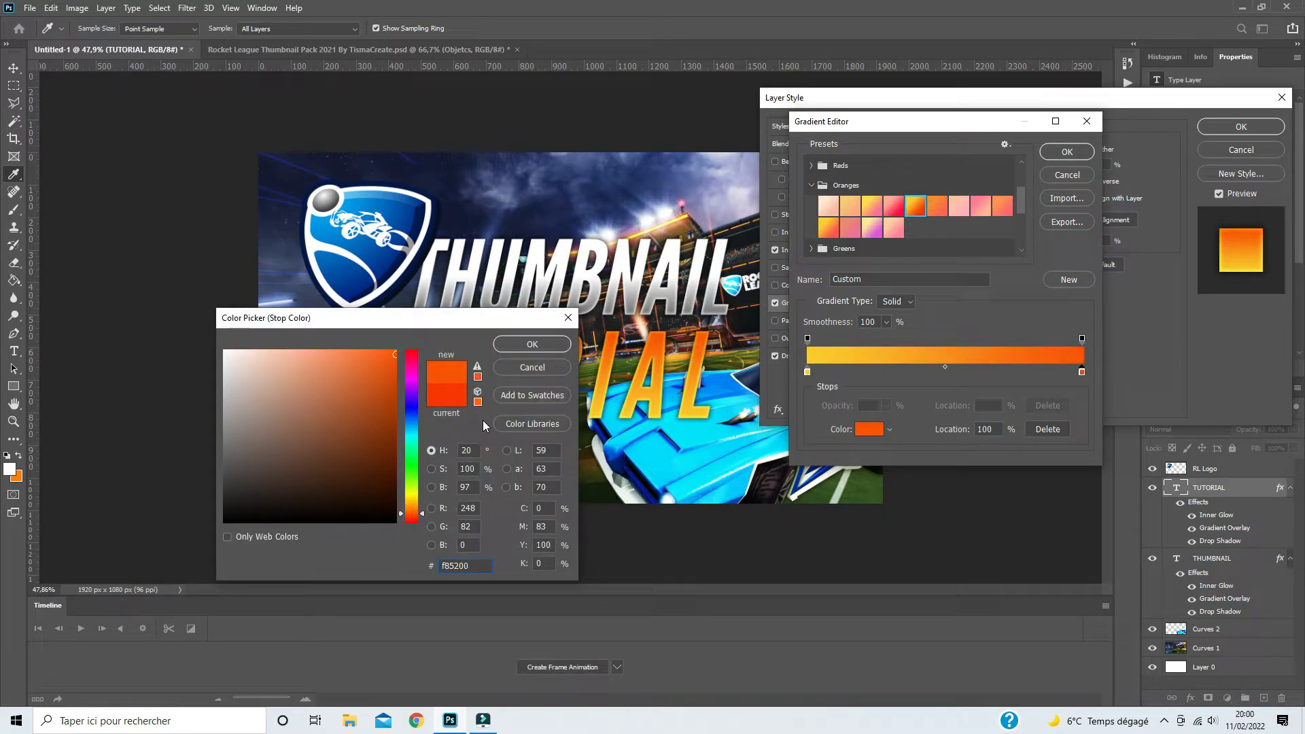
click(410, 514)
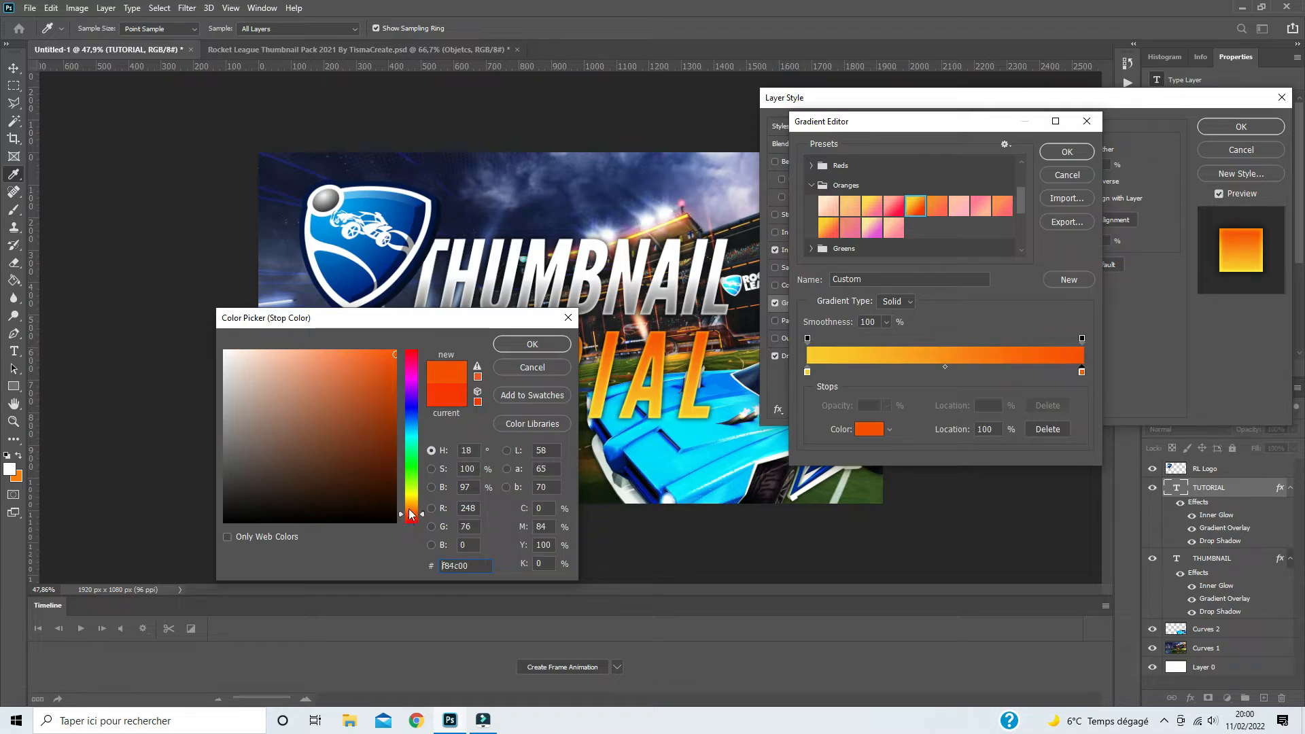
click(516, 345)
click(1066, 153)
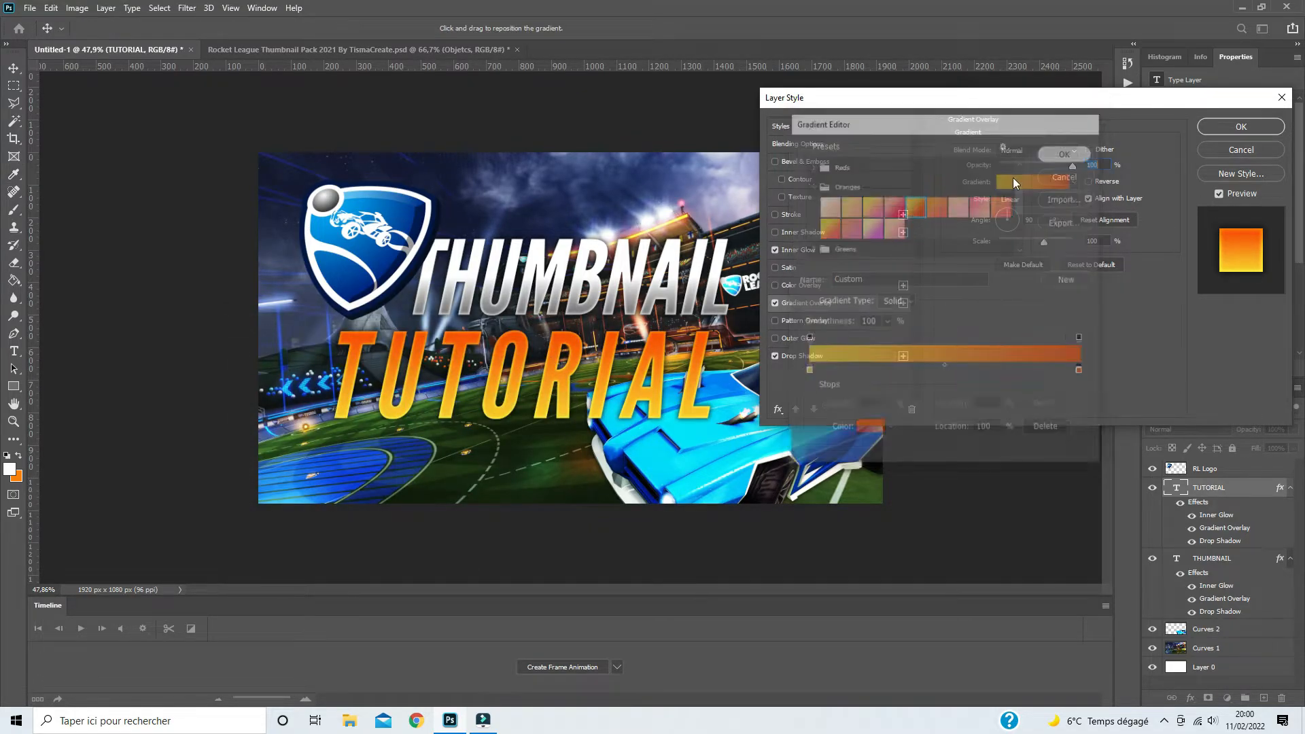
click(1089, 181)
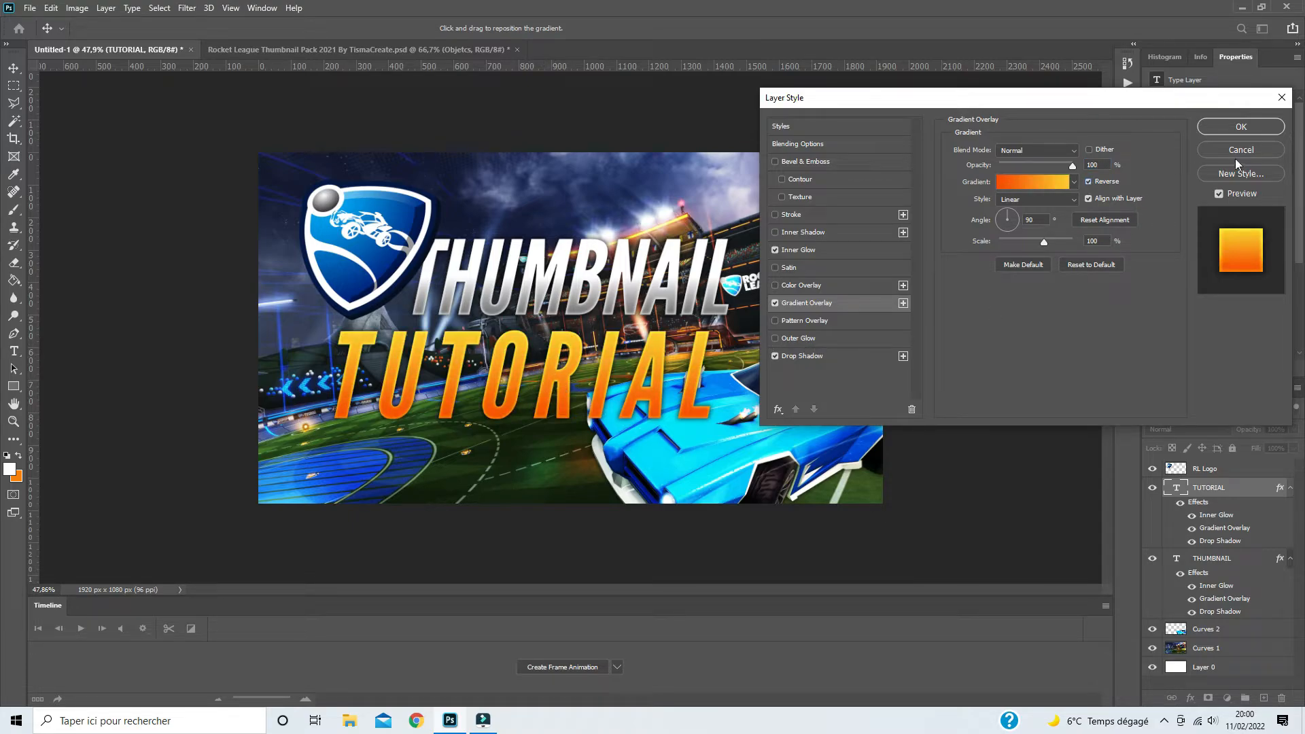
click(1241, 127)
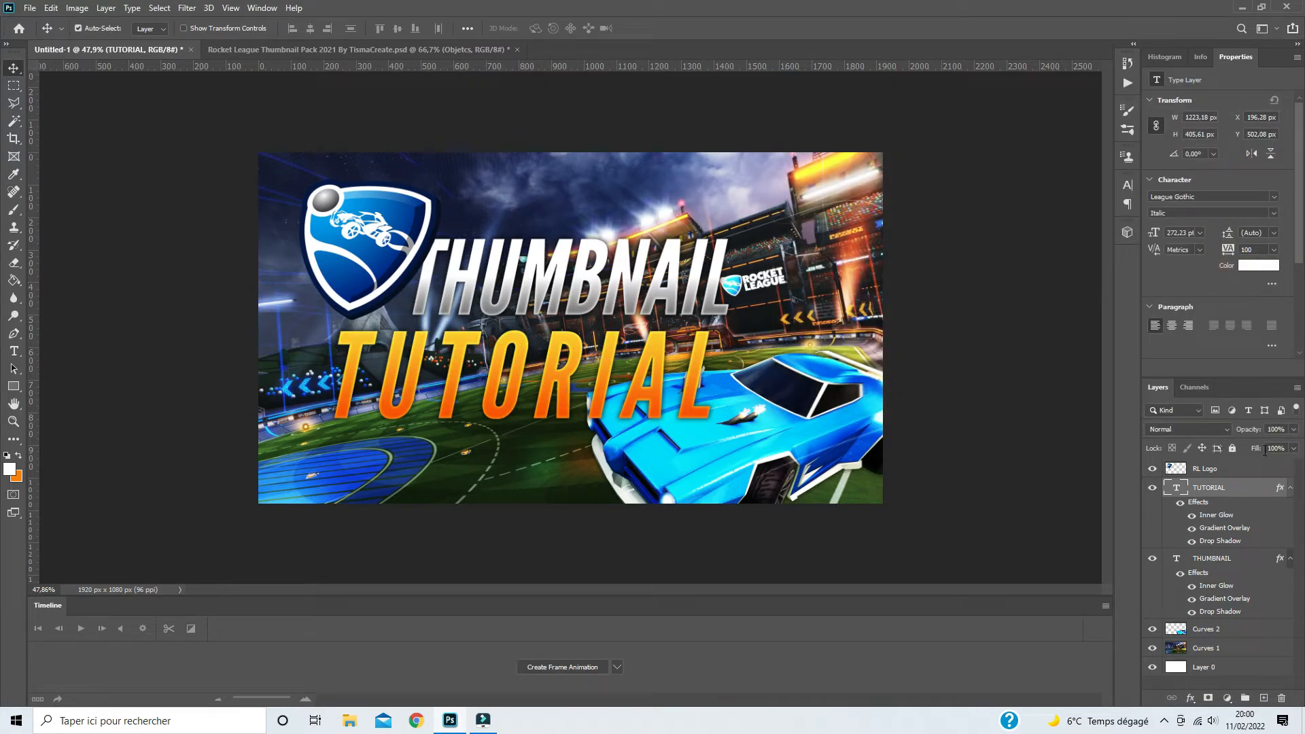
- Rasterize the layer styles of the TUTORIAL and THUMBNAIL text layers
right_click(1229, 488)
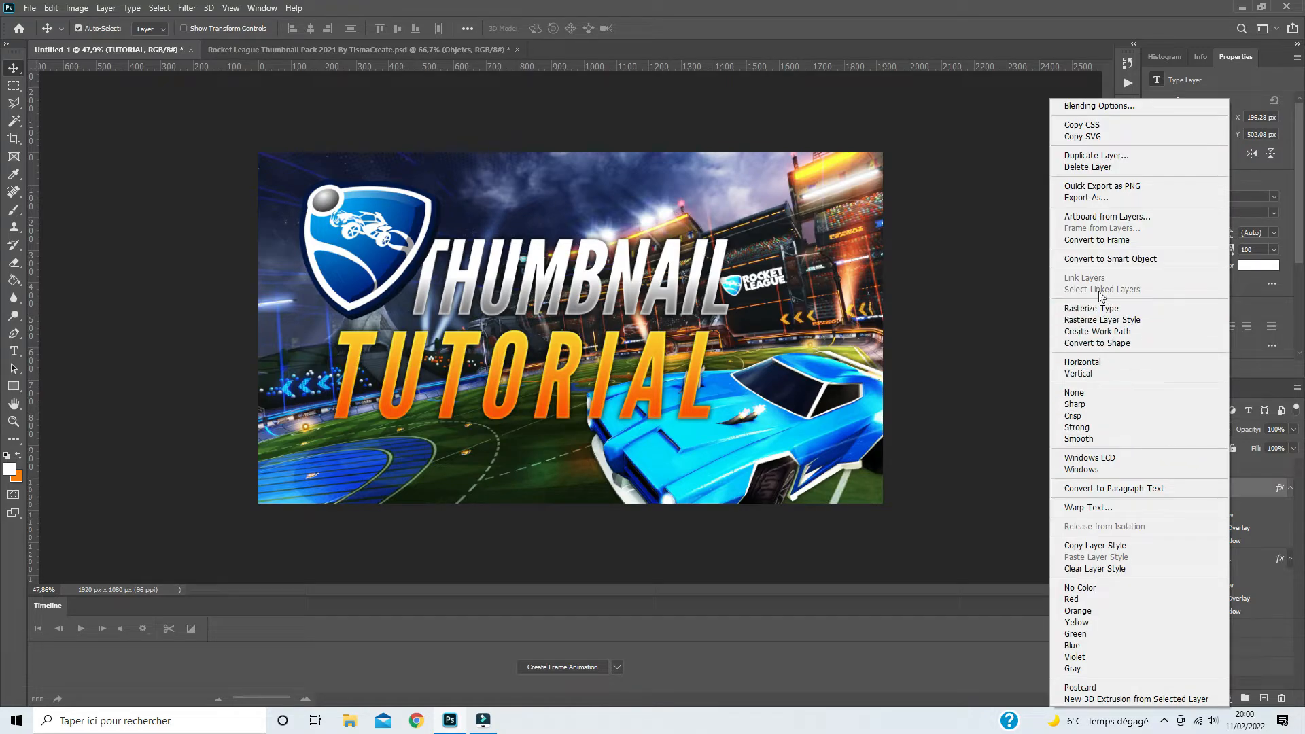
click(1093, 310)
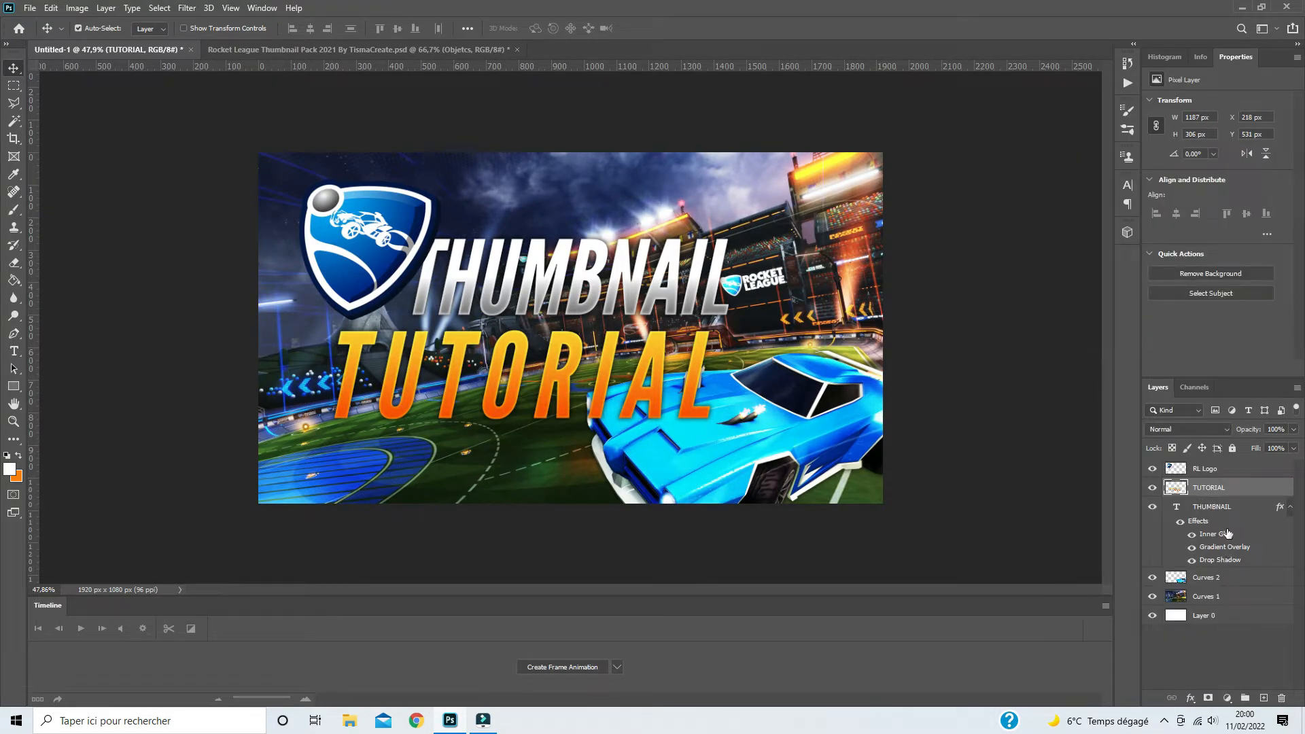
click(1229, 509)
right_click(1230, 508)
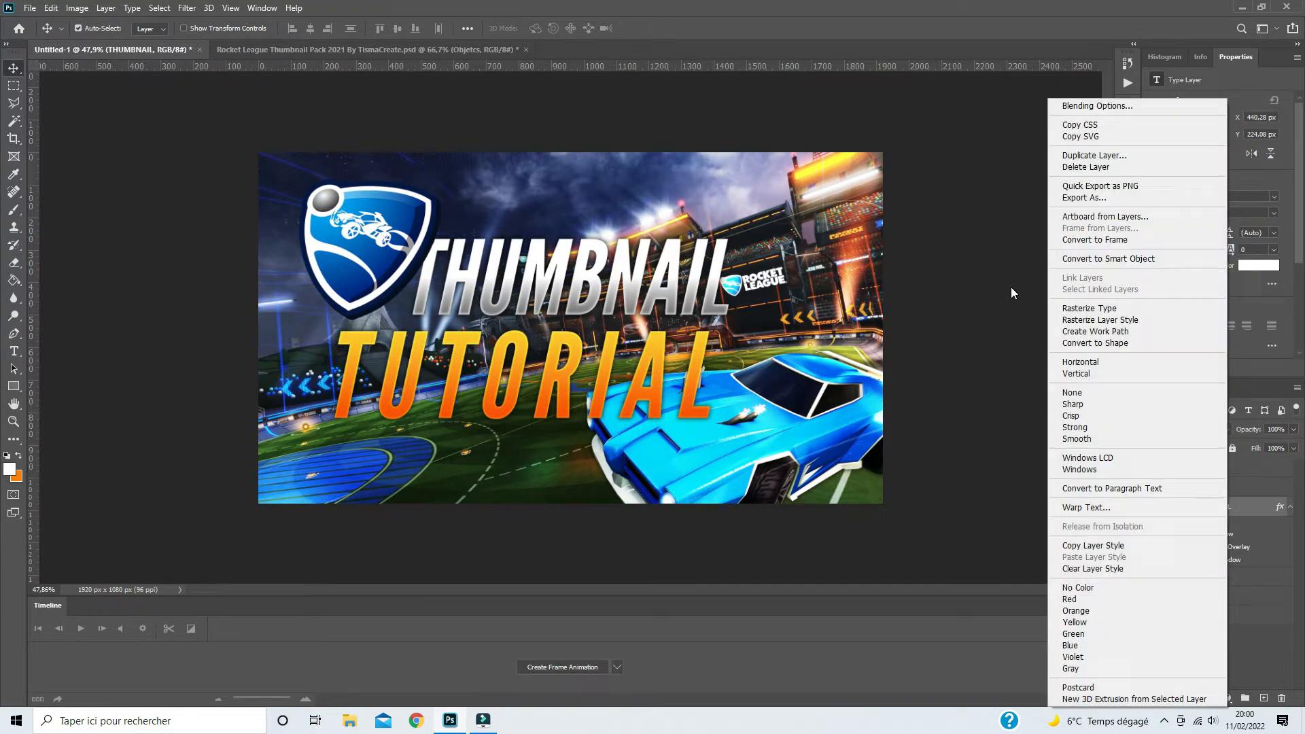
click(1092, 320)
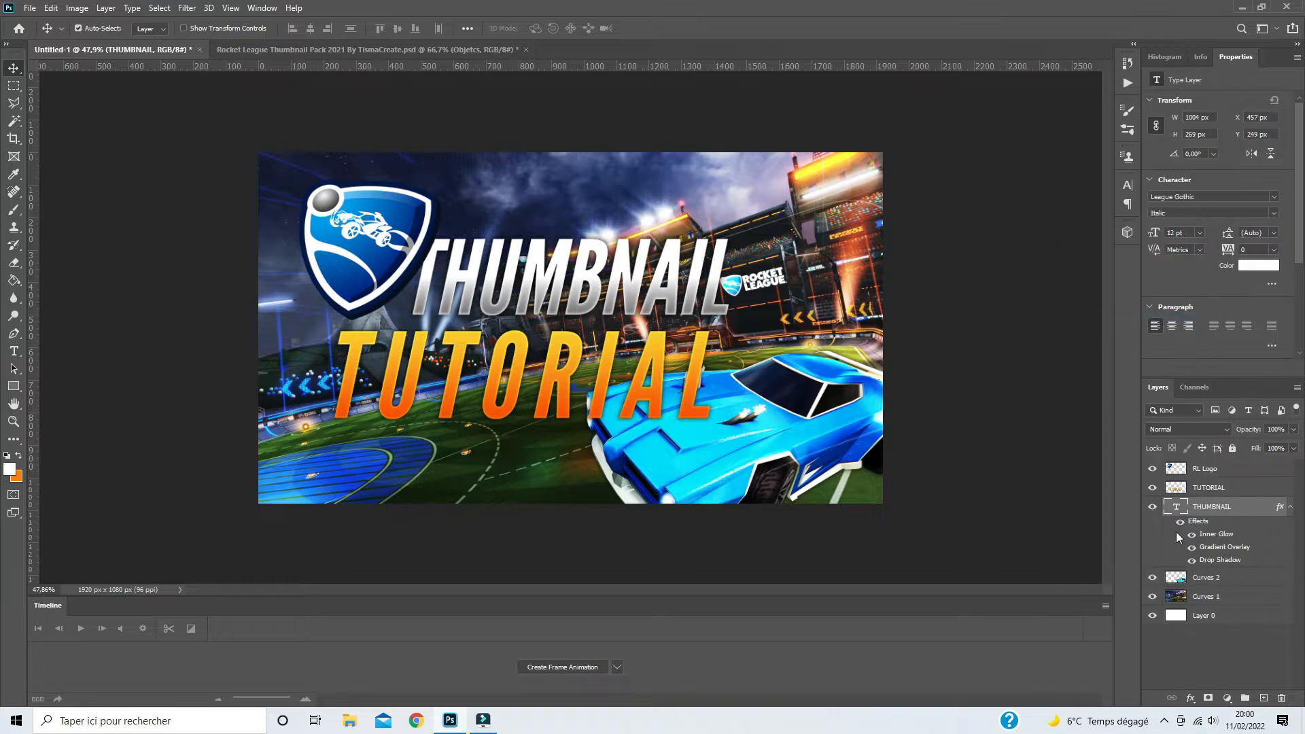
- Scale the RL Logo layer down to about 92% and reposition it against the start of the THUMBNAIL text
click(1214, 478)
key(ctrl+t)
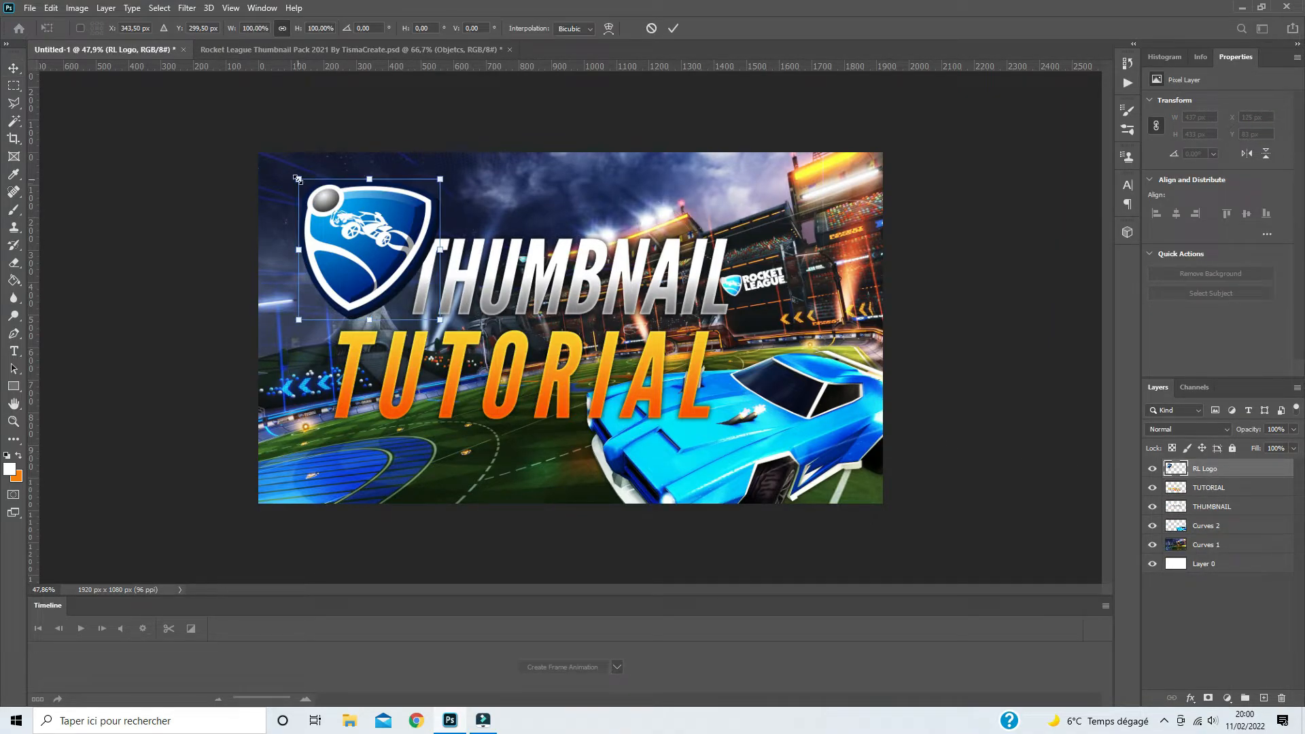
drag(297, 179, 306, 189)
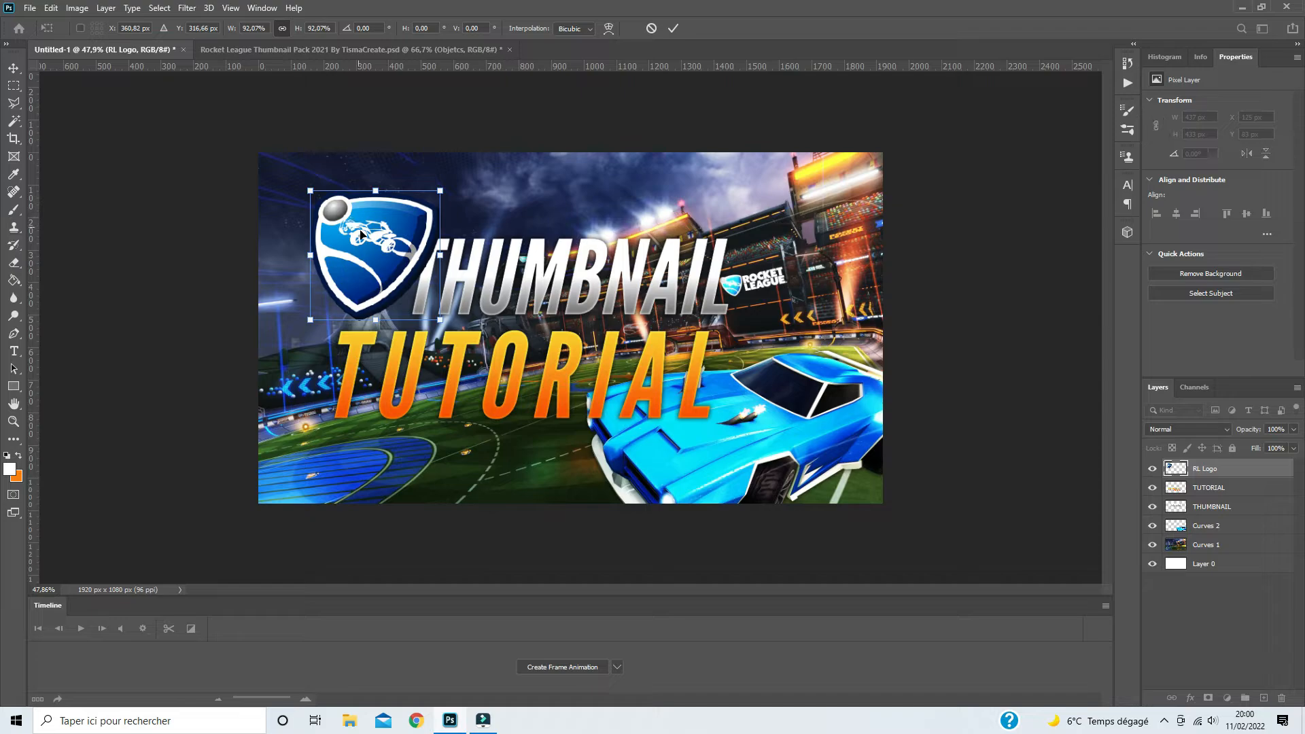
drag(366, 243, 368, 247)
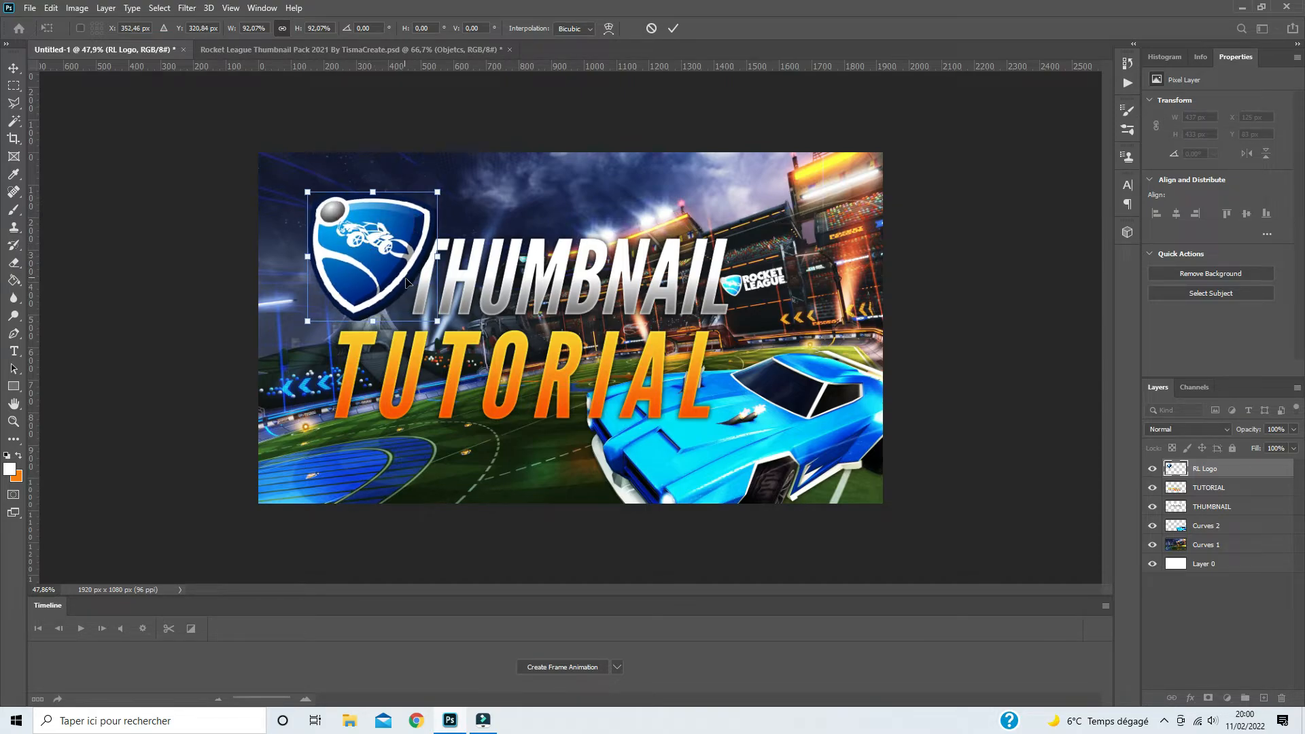
key(Return)
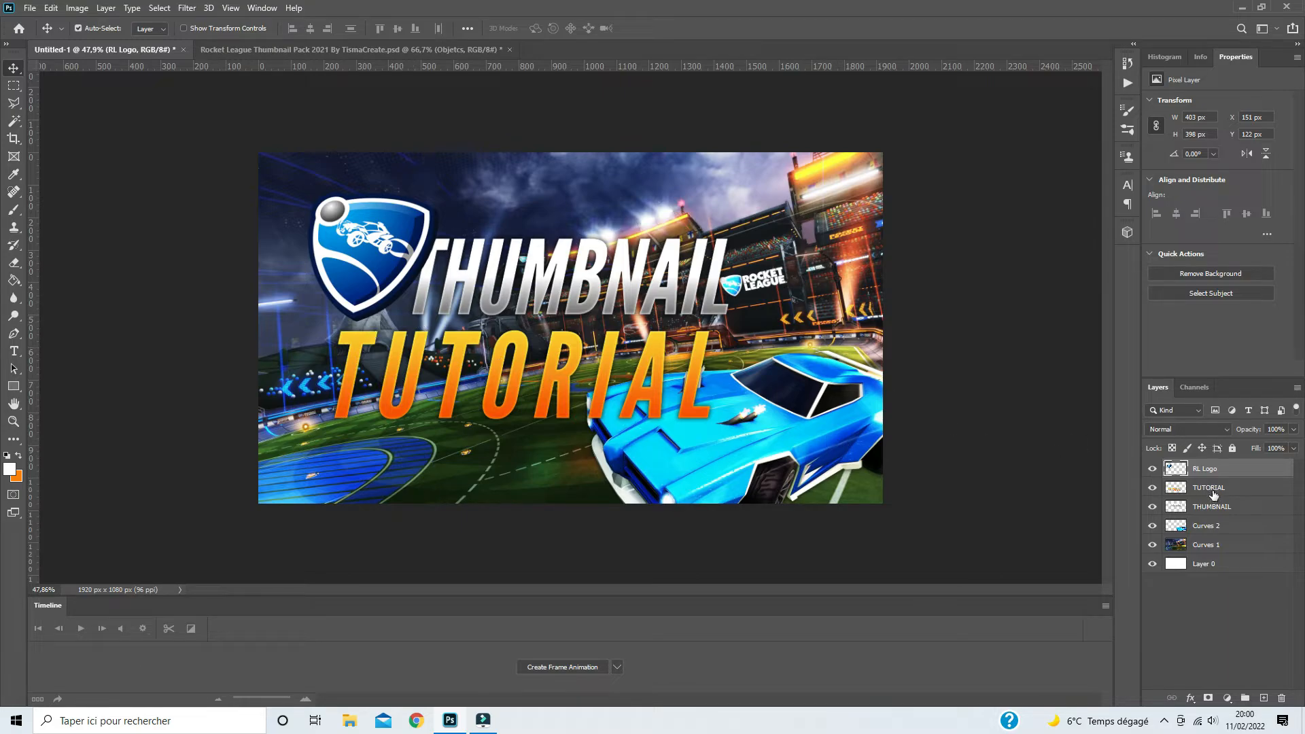
- Rotate the RL Logo, TUTORIAL and THUMBNAIL layers together by -3.4°, scale them to about 96% and move them toward the canvas's upper-left corner
shift+click(1209, 508)
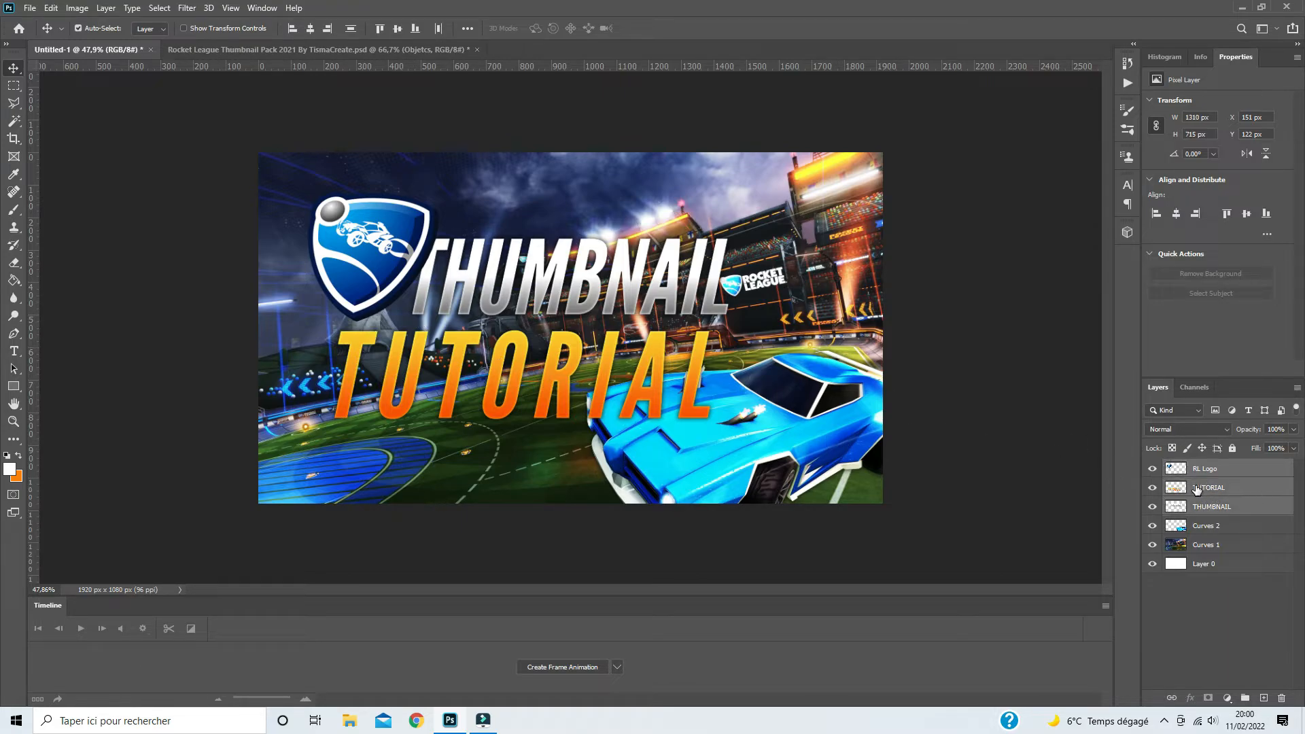
key(ctrl+t)
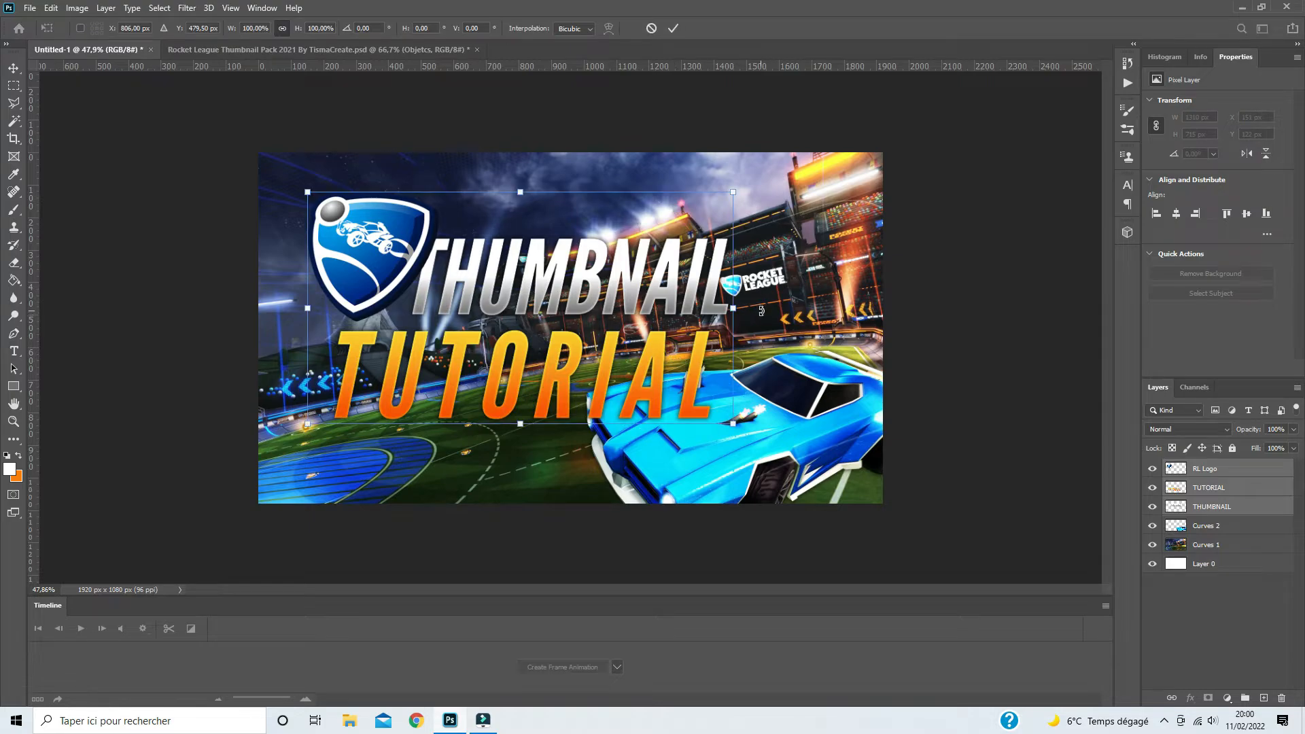
drag(762, 311, 761, 297)
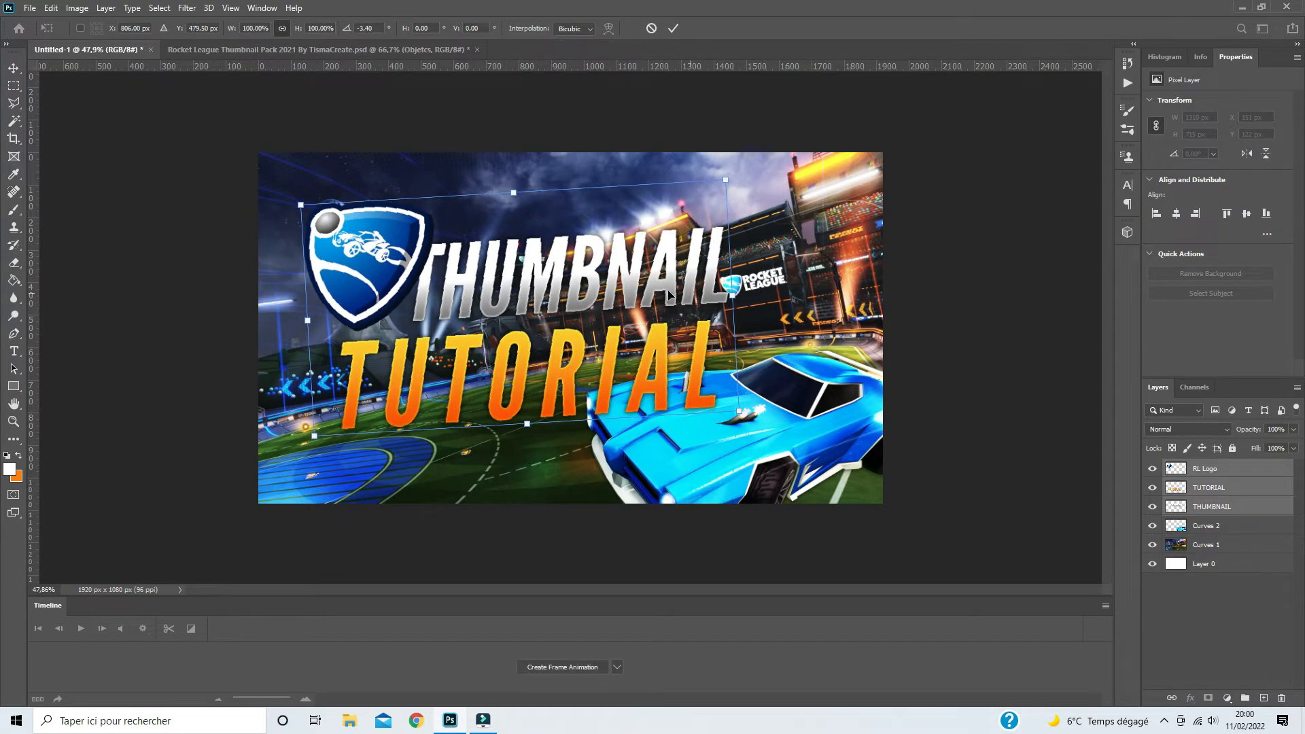
drag(669, 294, 614, 258)
drag(707, 379, 685, 366)
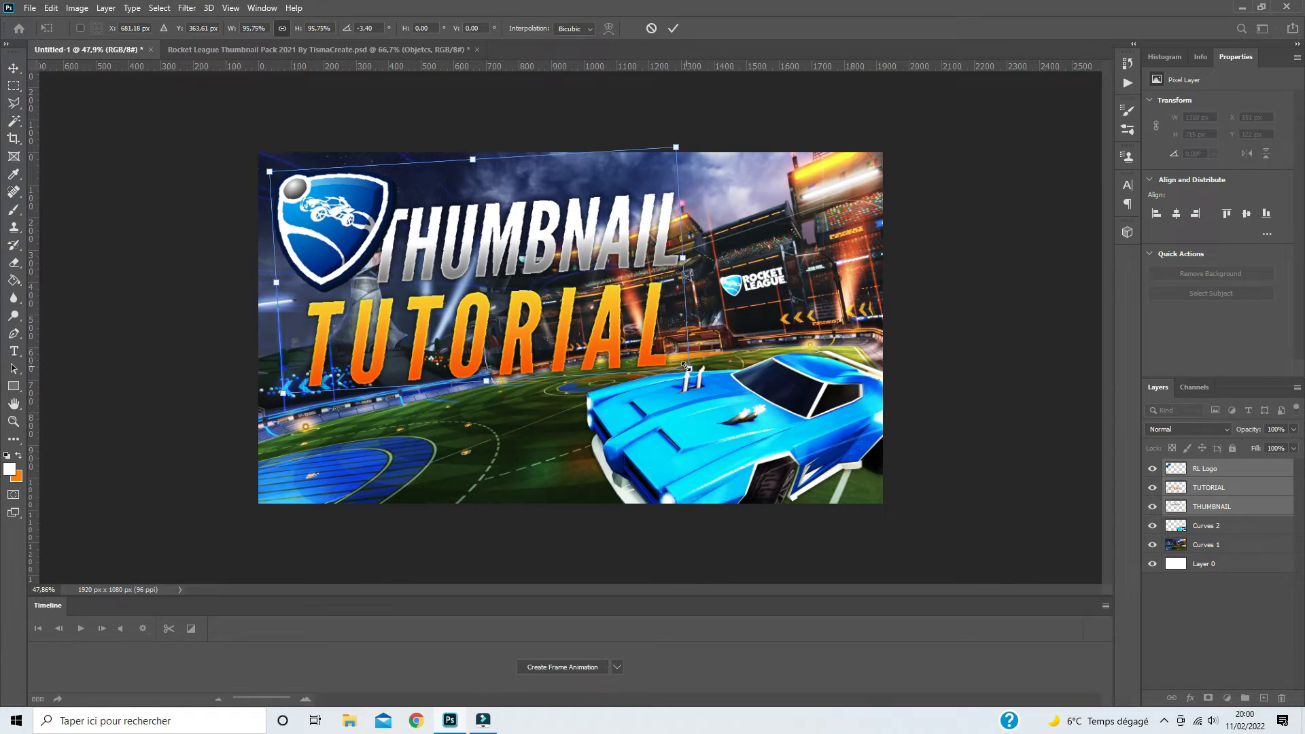
key(Return)
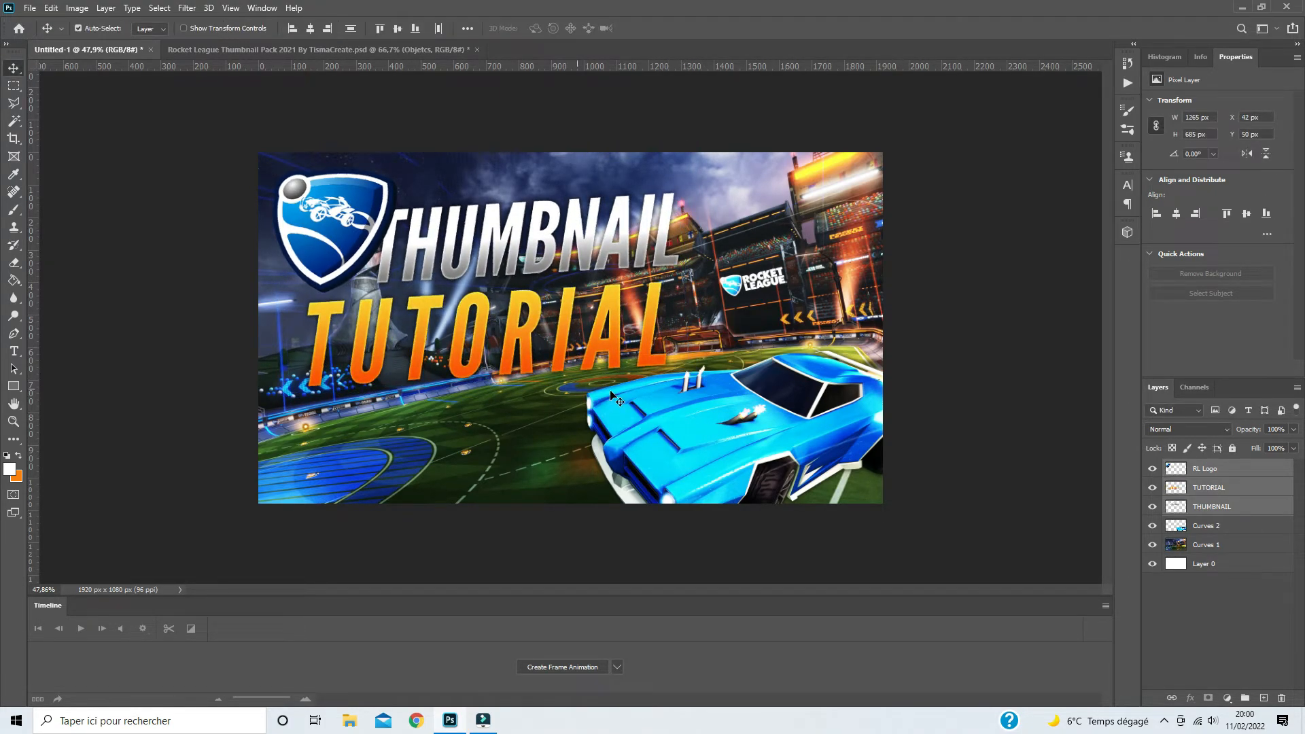
- Scale the logo and title layers together down to about 99%
scroll(576, 378, down, 2)
scroll(577, 378, up, 1)
key(ctrl+t)
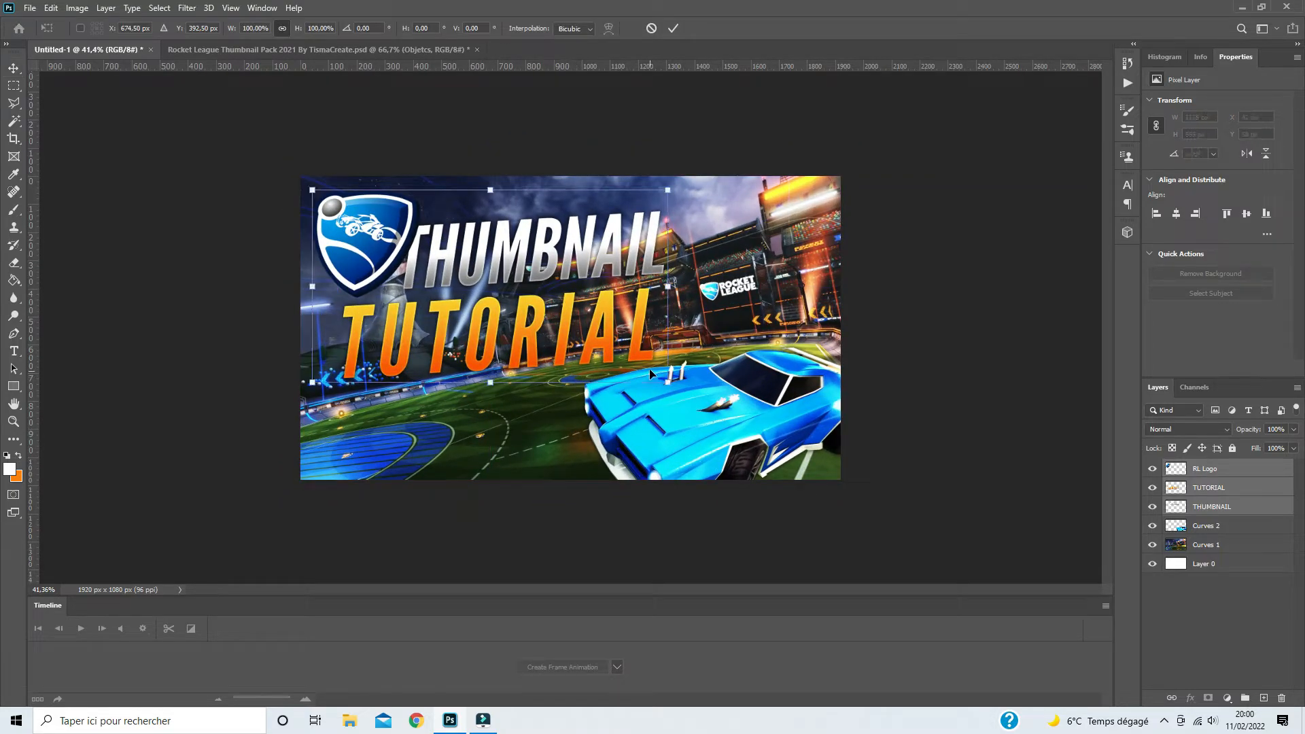
drag(668, 383, 665, 381)
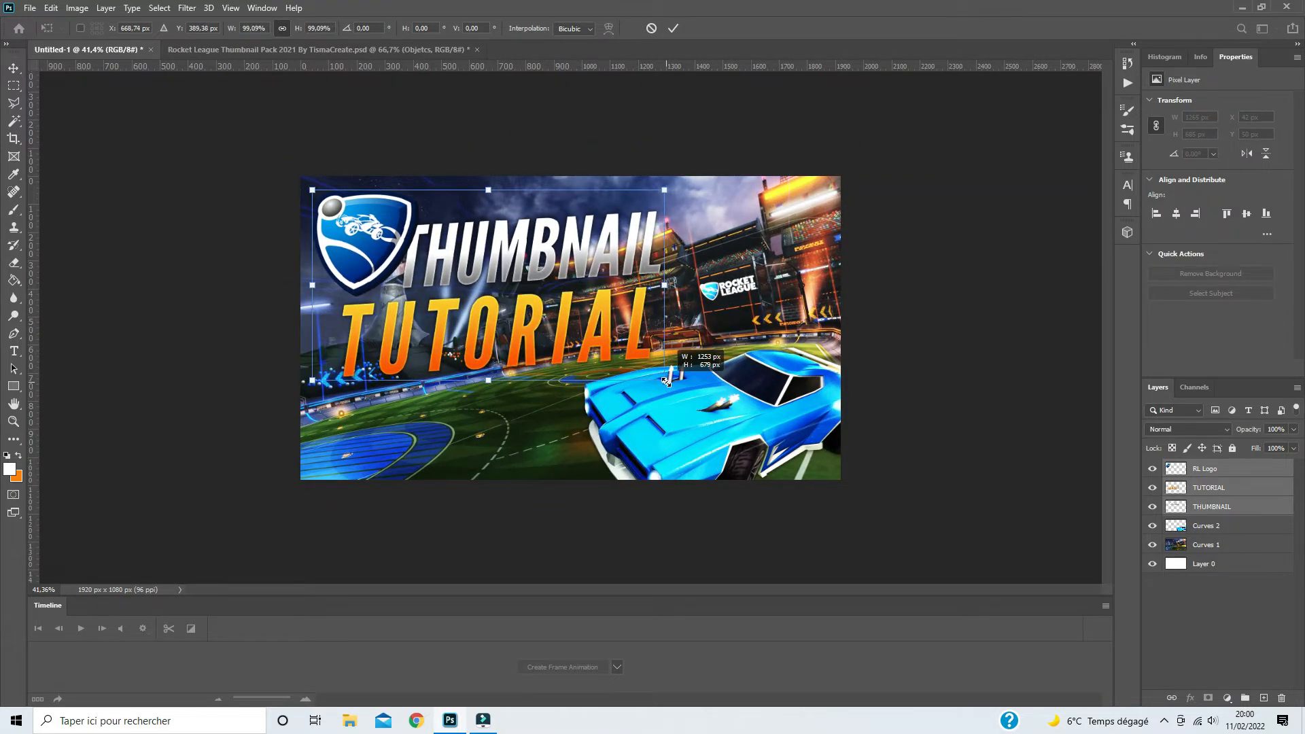
key(Return)
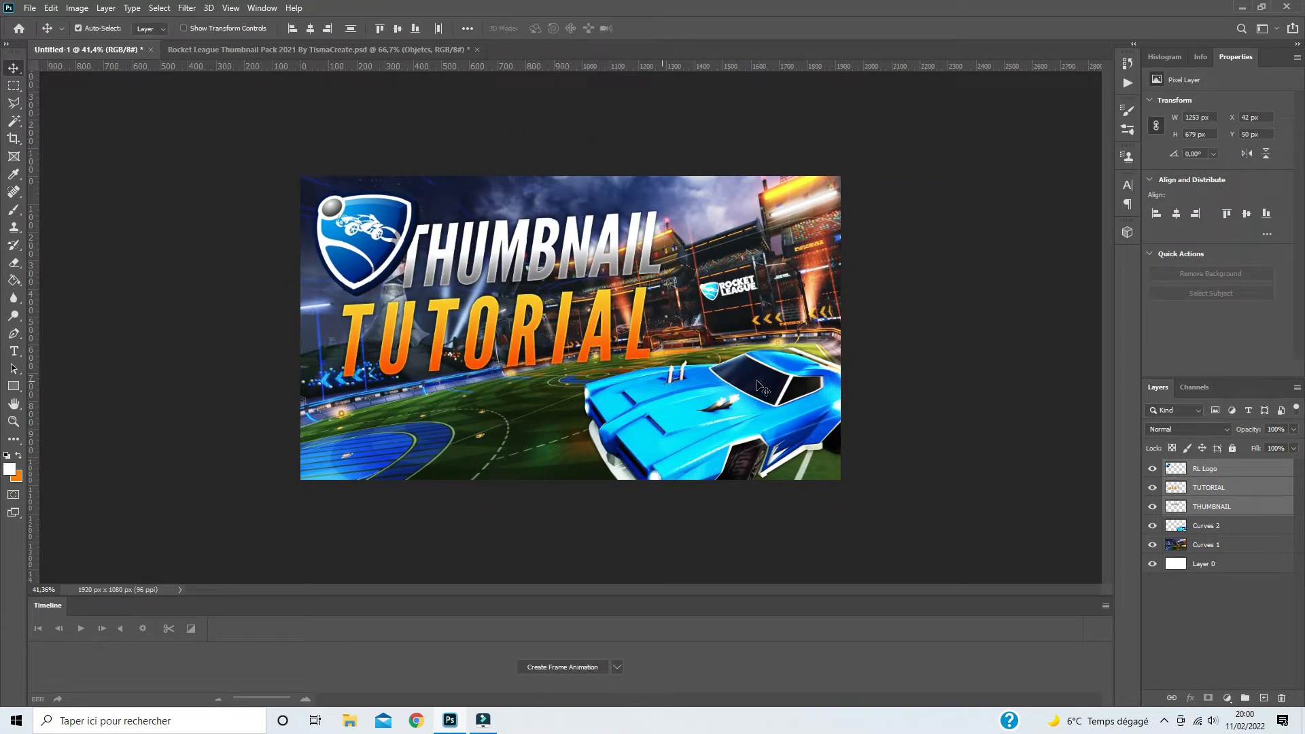
- Show Ball 2 from the thumbnail pack's Objetcs group and copy it into the Untitled-1 document
click(291, 51)
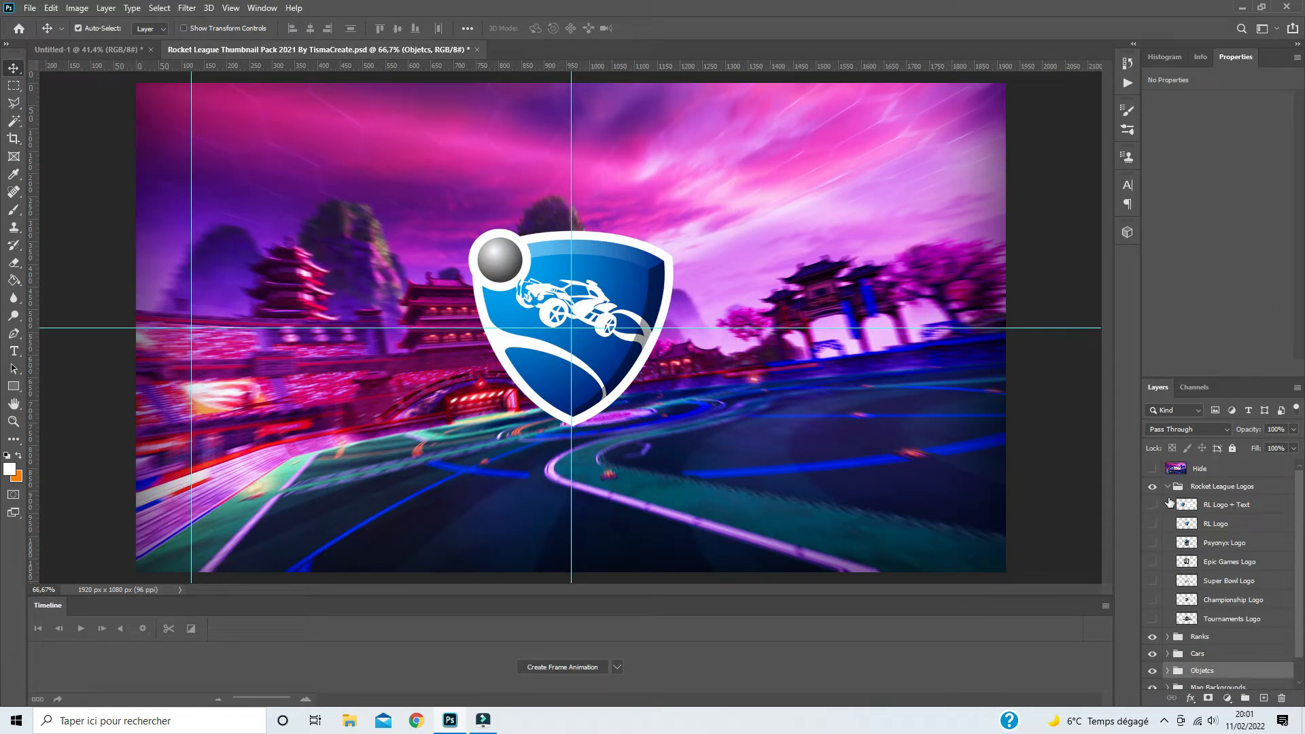
click(1168, 486)
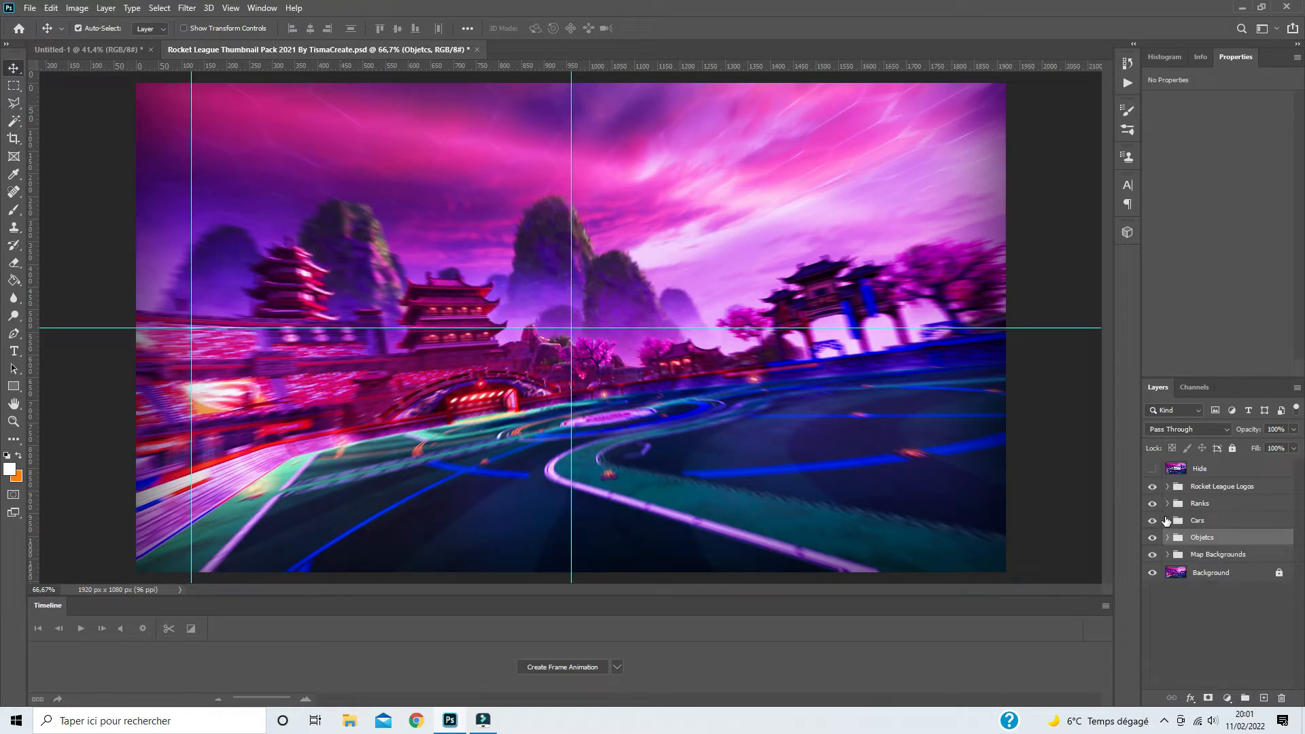
click(1167, 538)
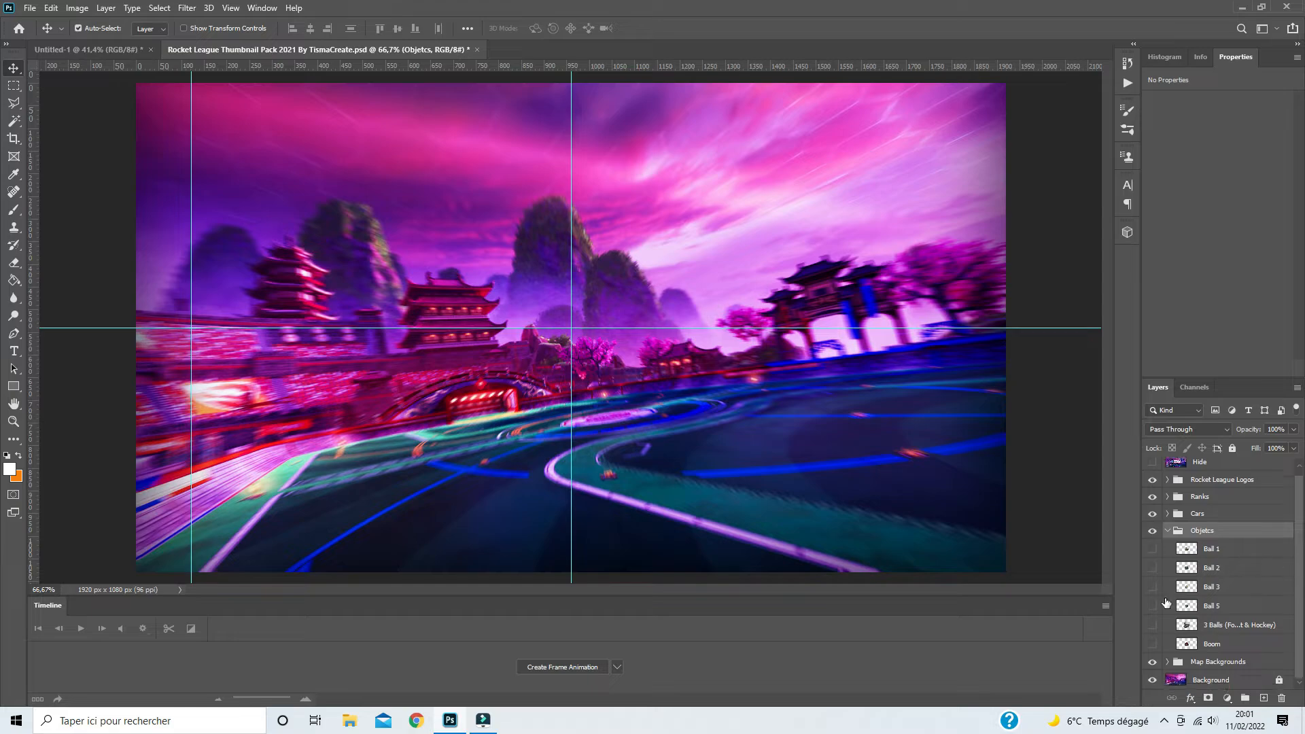
click(1152, 569)
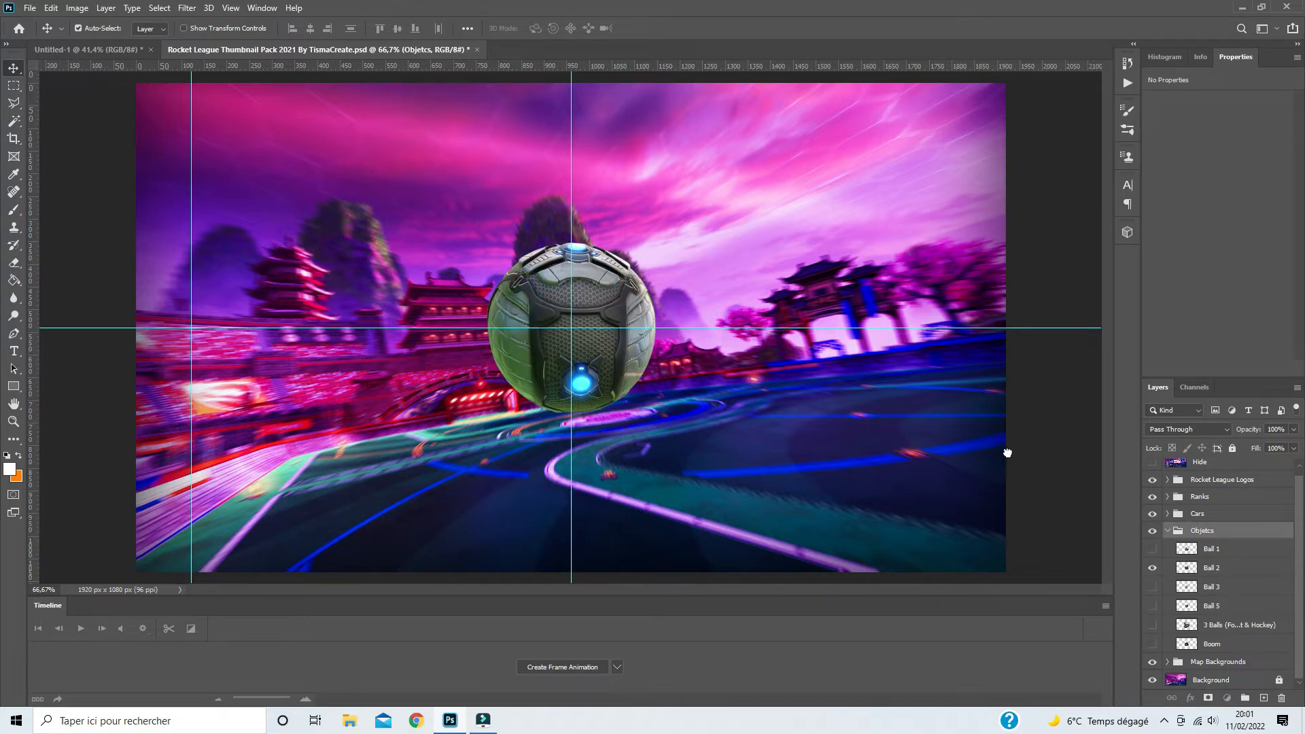
drag(117, 51, 757, 386)
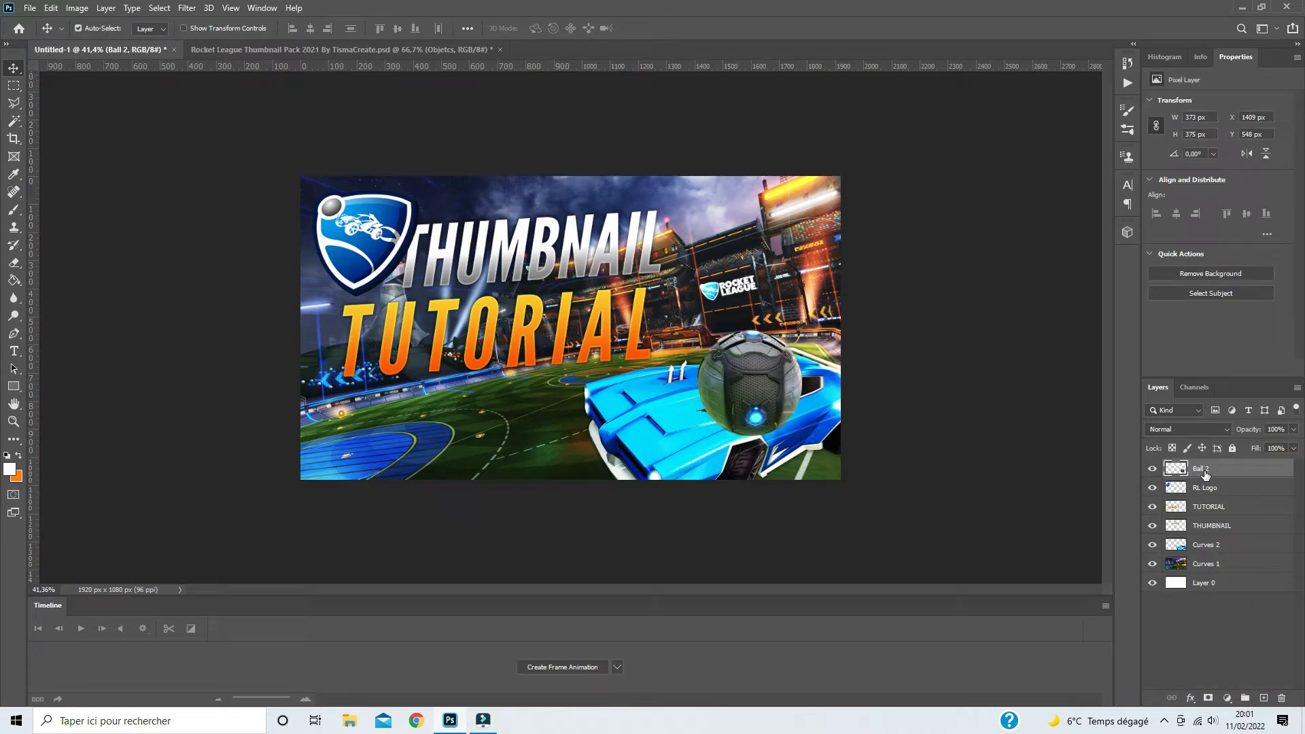
- Place the Ball 2 layer below Curves 2, move the ball behind the car's roof at the canvas's right edge and enlarge it slightly
drag(1205, 474, 1202, 553)
drag(765, 331, 870, 295)
key(ctrl+t)
drag(821, 335, 820, 332)
key(Return)
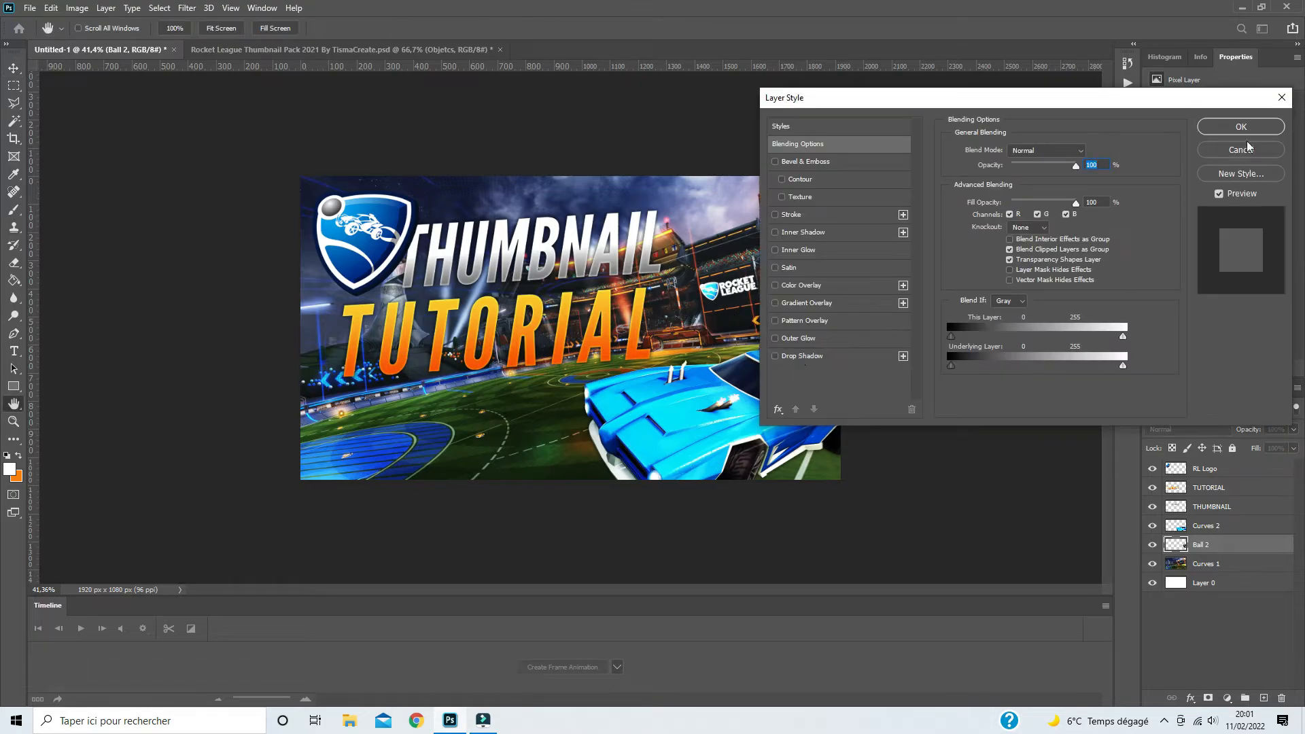
- Apply a Gaussian Blur with a 2.7-pixel radius to the Ball 2 layer
click(1247, 153)
click(187, 7)
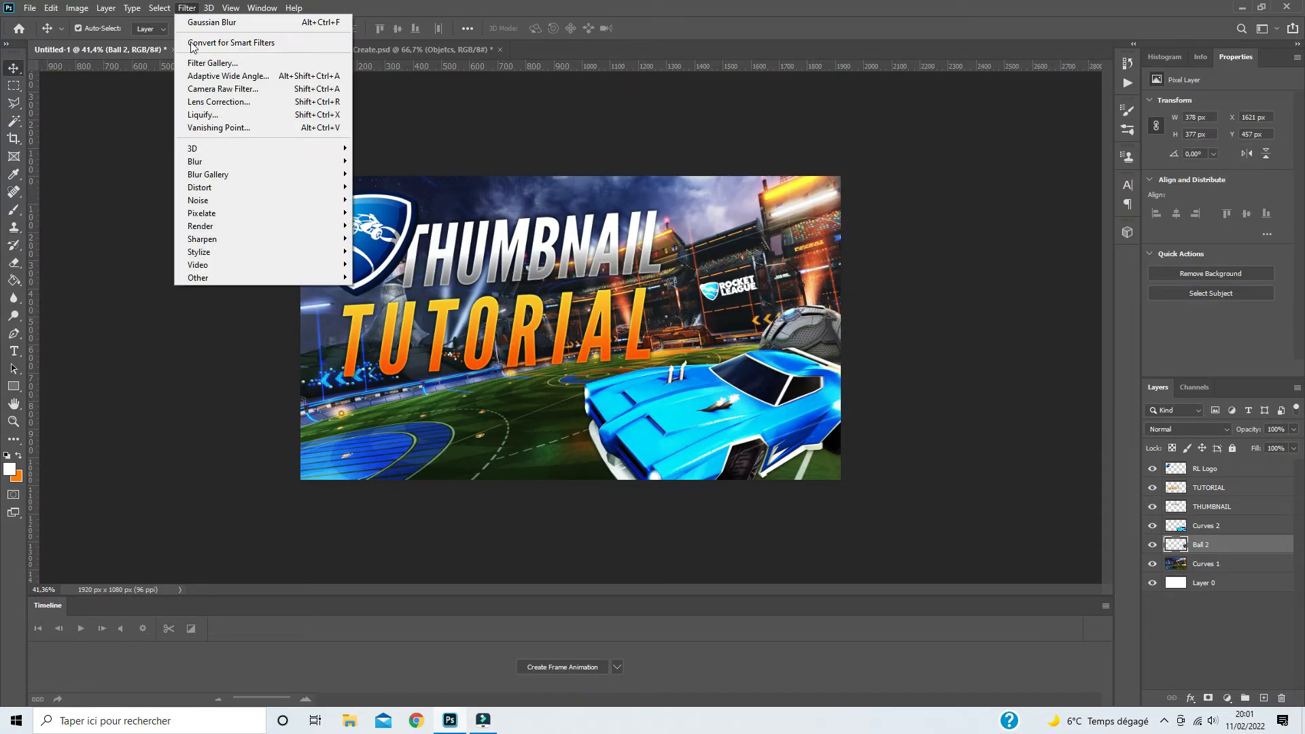
mouse_move(197, 163)
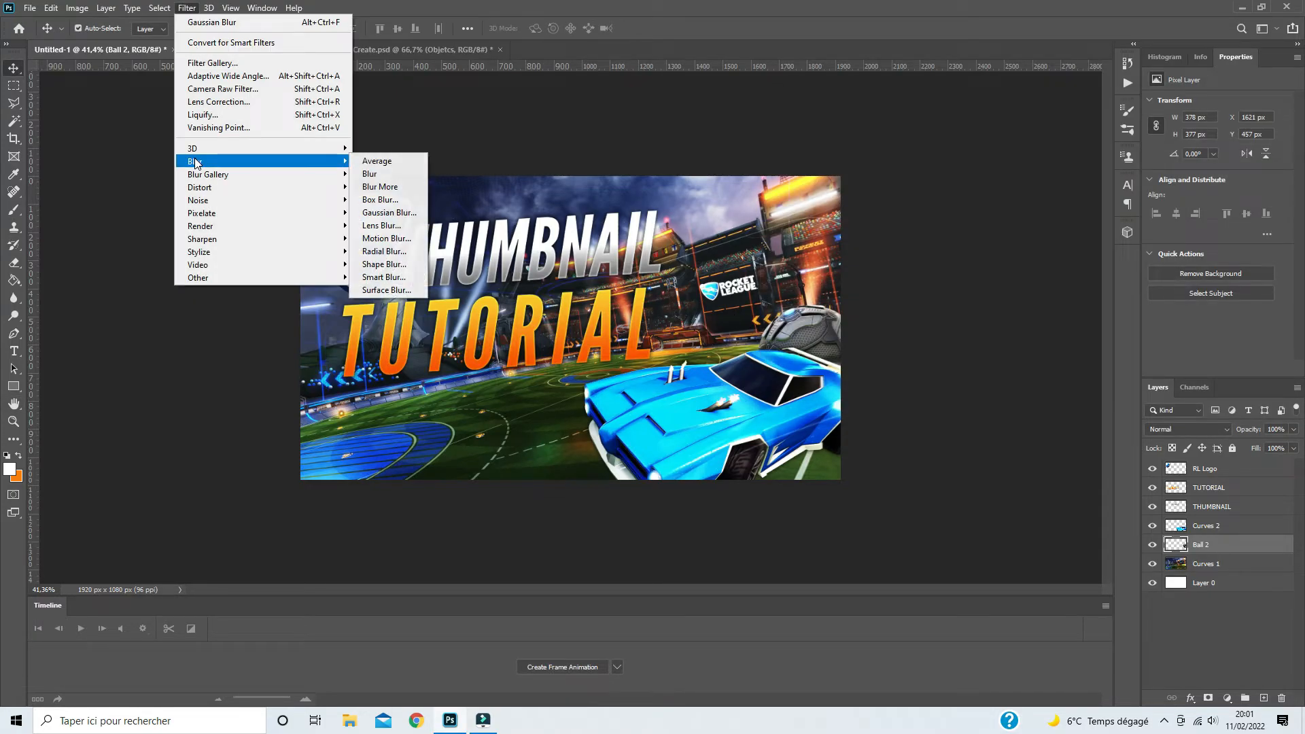
click(377, 213)
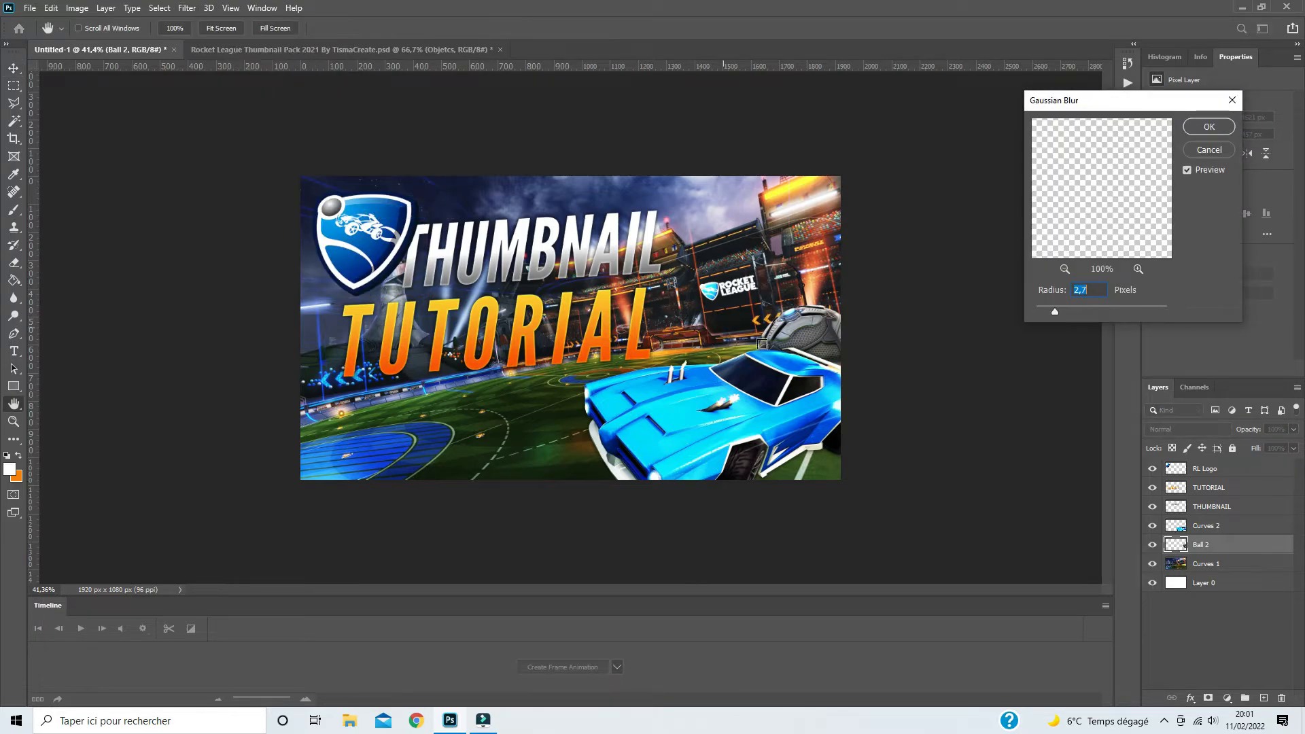
click(1213, 133)
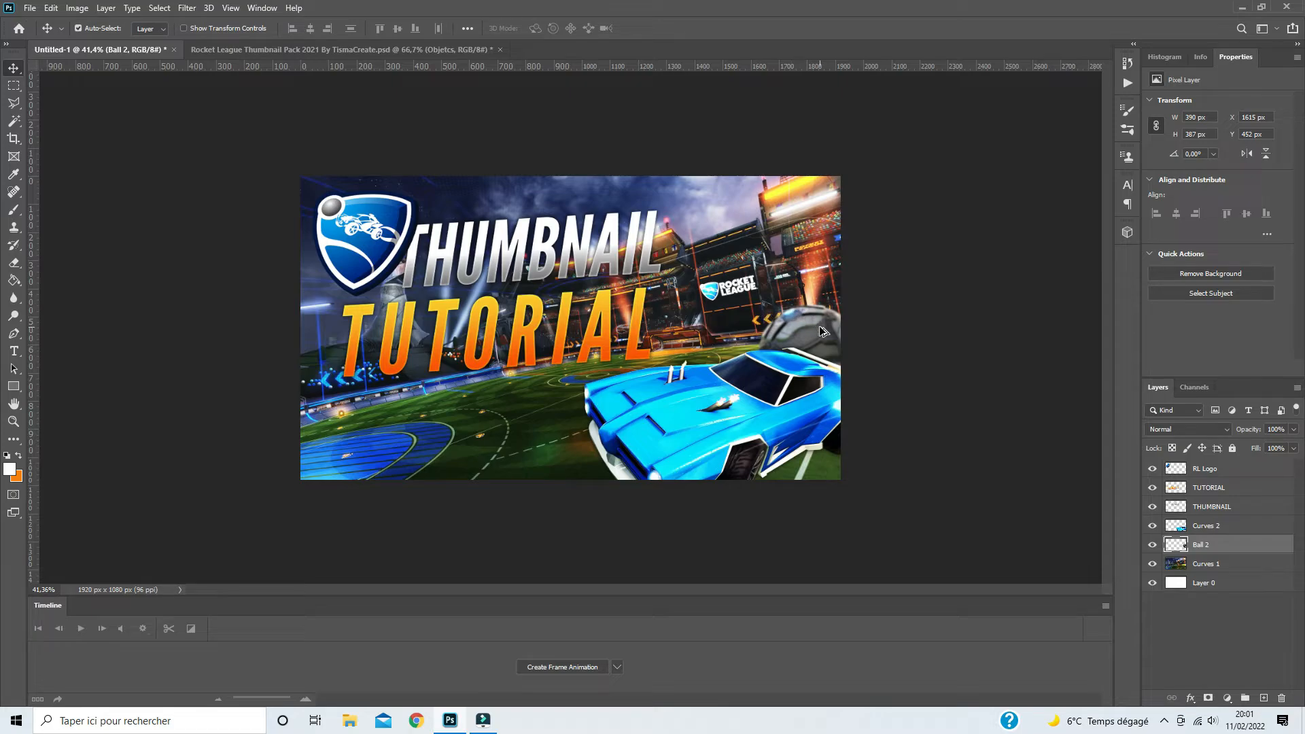
- Duplicate the blurred ball into the canvas's lower-left corner, flip the copy horizontally and let it run partly off the canvas
drag(795, 314, 371, 425)
key(ctrl+t)
right_click(382, 434)
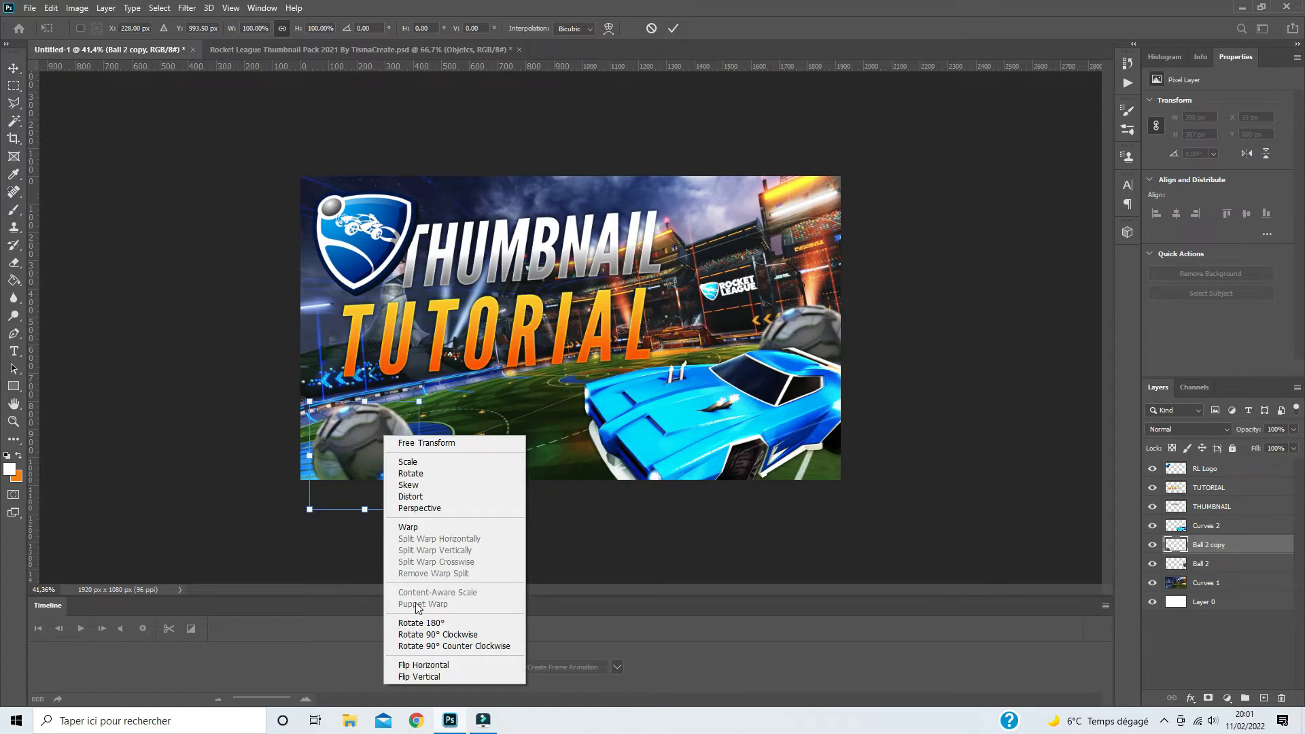
click(423, 665)
drag(368, 467, 332, 468)
key(Return)
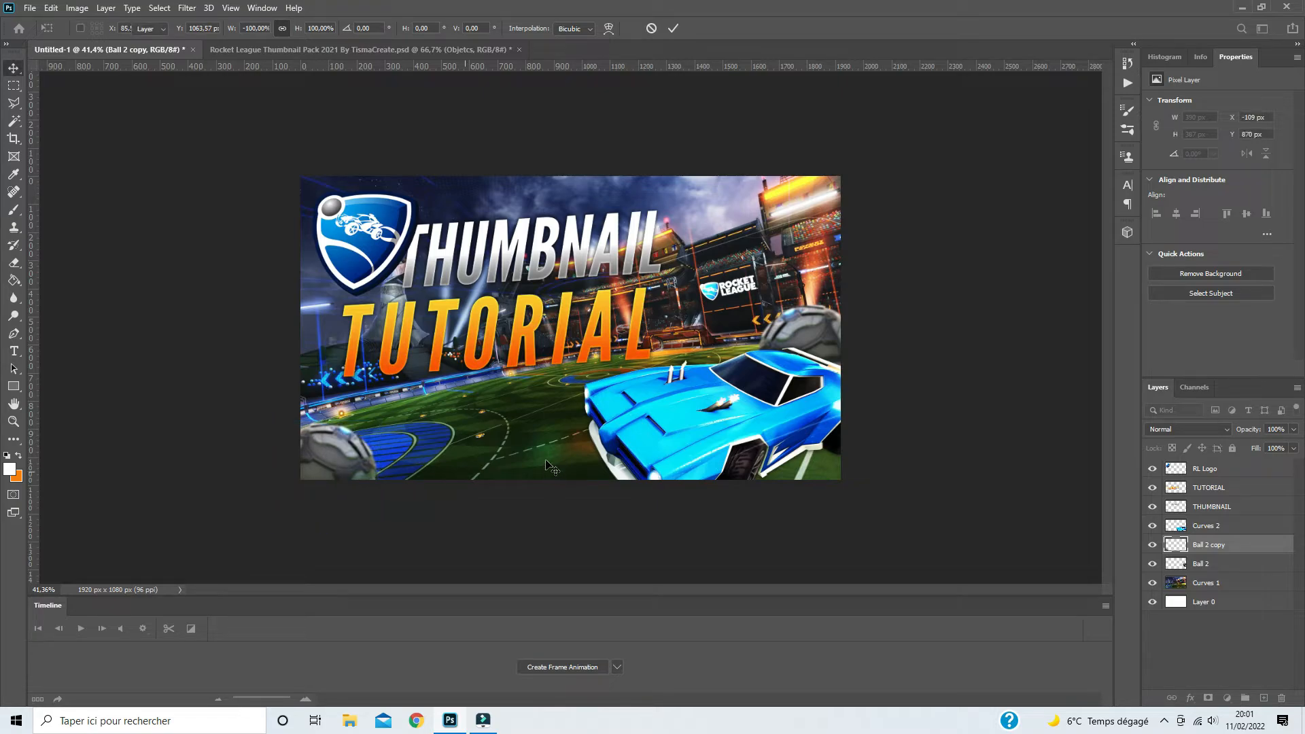
- Add a new empty layer directly above the Curves 1 stadium background
click(1206, 586)
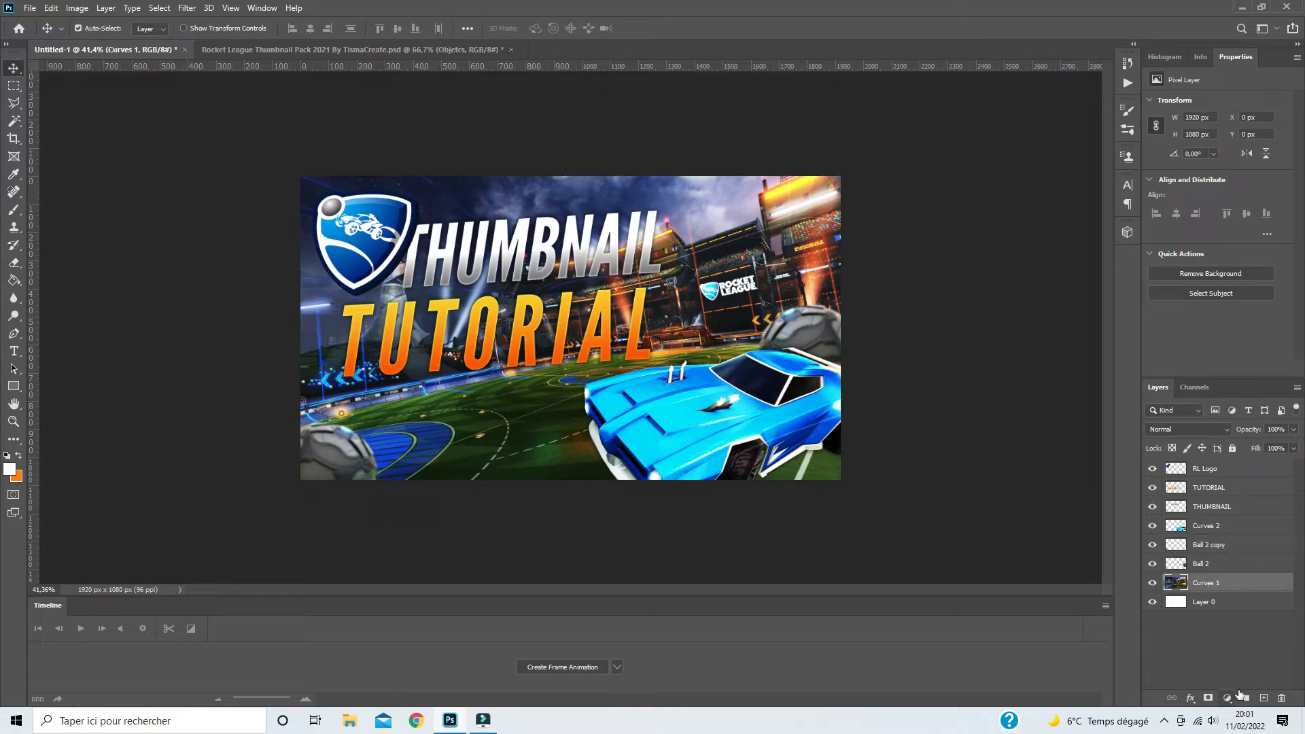
click(1263, 698)
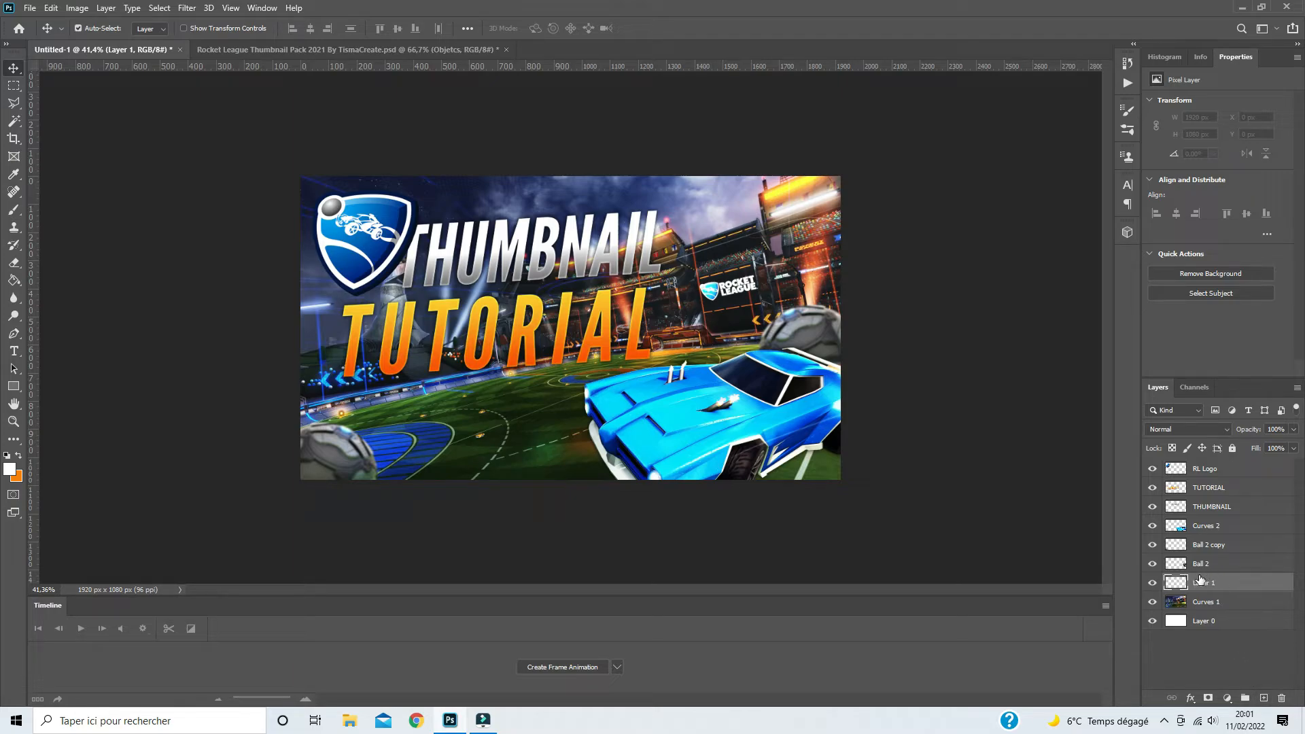
click(1153, 565)
click(1156, 548)
click(1156, 548)
- Choose the Brush tool and set its foreground color to 01b4ff
key(b)
click(10, 469)
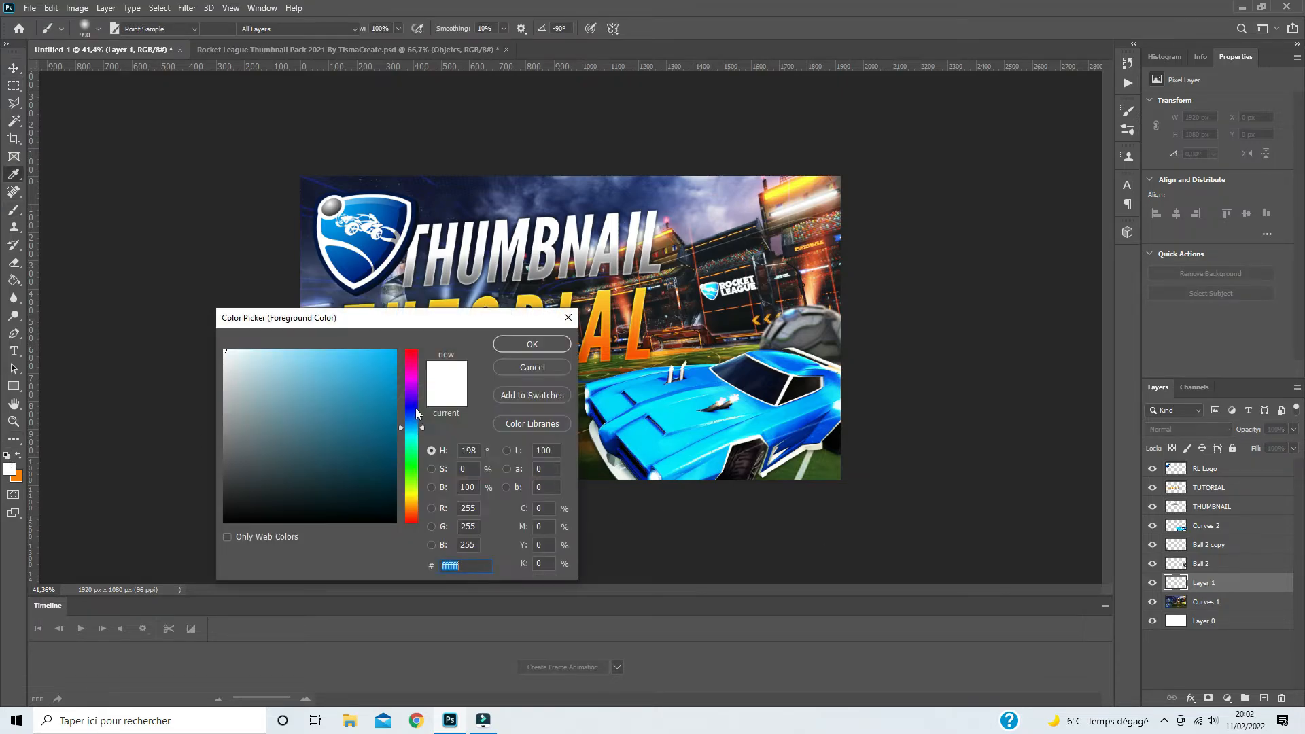
text(01b4ff)
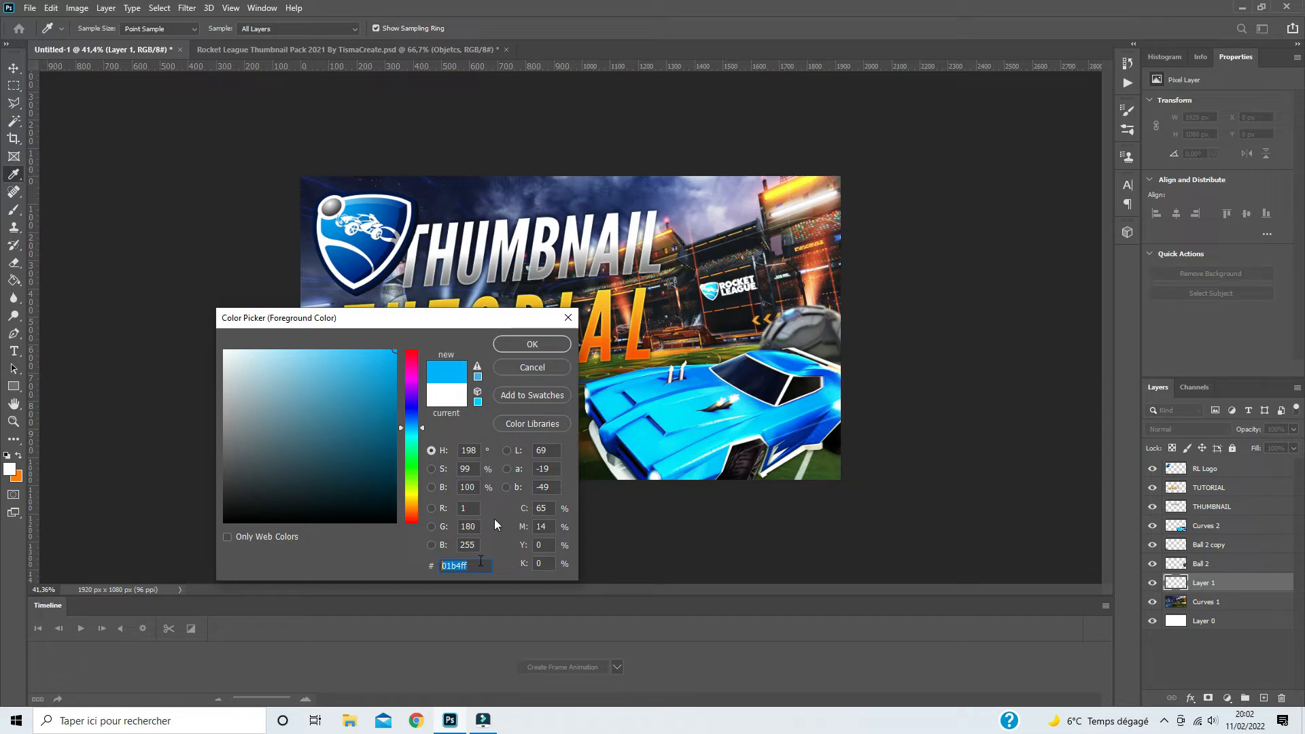
click(514, 345)
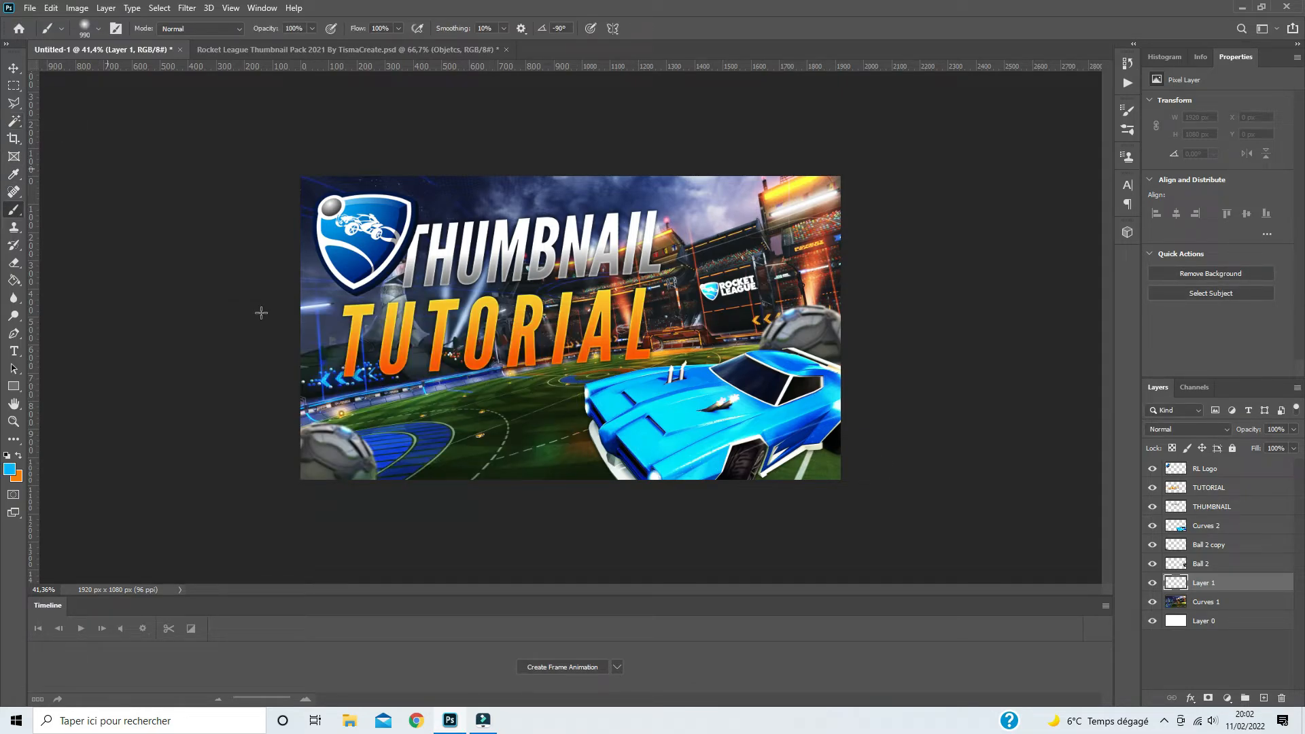
- Paint a large soft blue glow over the left and lower-left part of the stadium on Layer 1
mouse_move(437, 375)
mouse_down()
mouse_move(467, 374)
mouse_move(423, 375)
mouse_up()
drag(363, 450, 322, 449)
scroll(343, 477, down, 3)
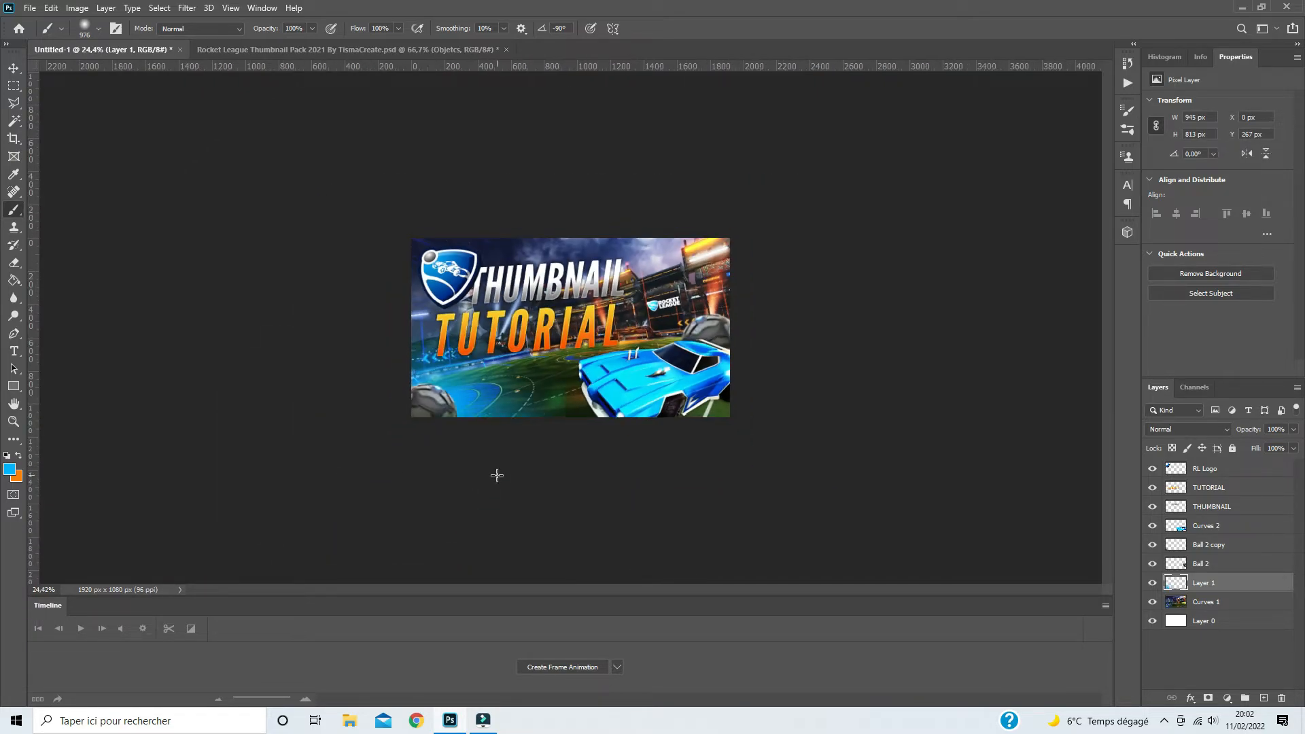
click(341, 349)
- Duplicate Layer 1 and set the copy to Screen blend mode at about 65% opacity
key(ctrl+j)
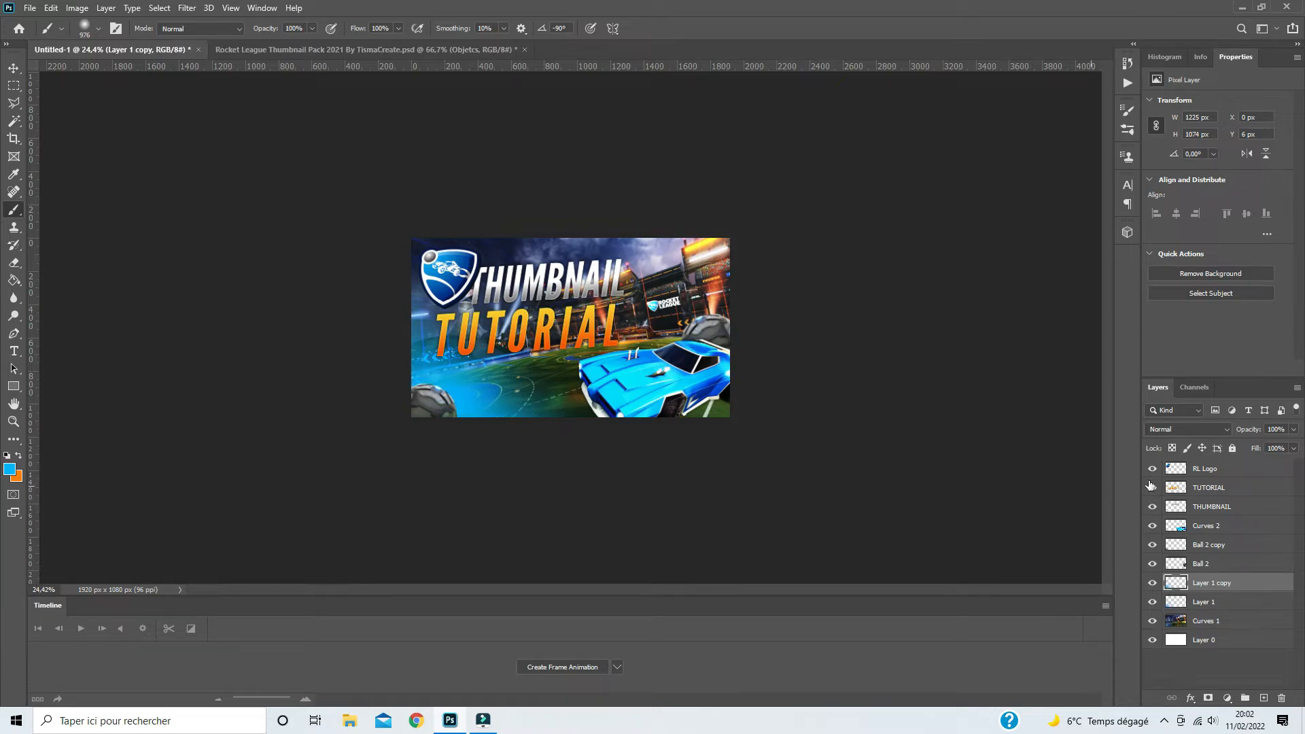
click(1192, 429)
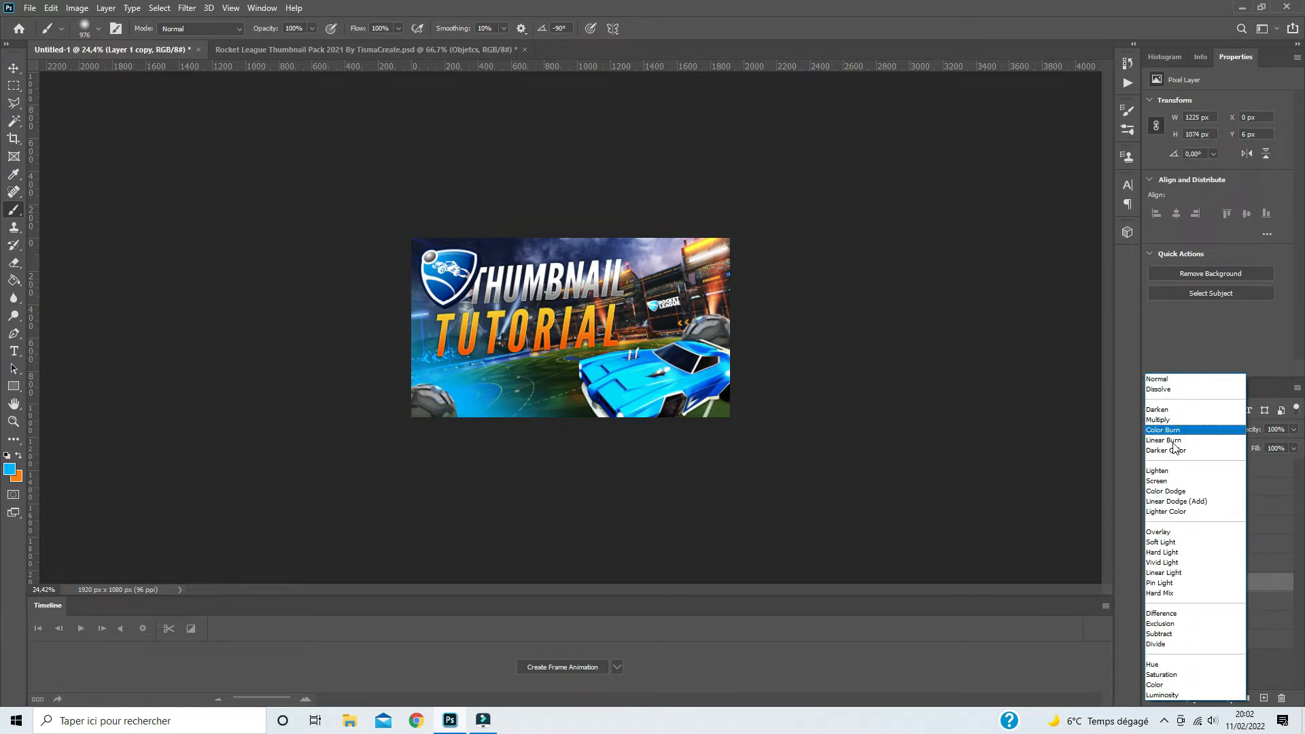
click(1158, 482)
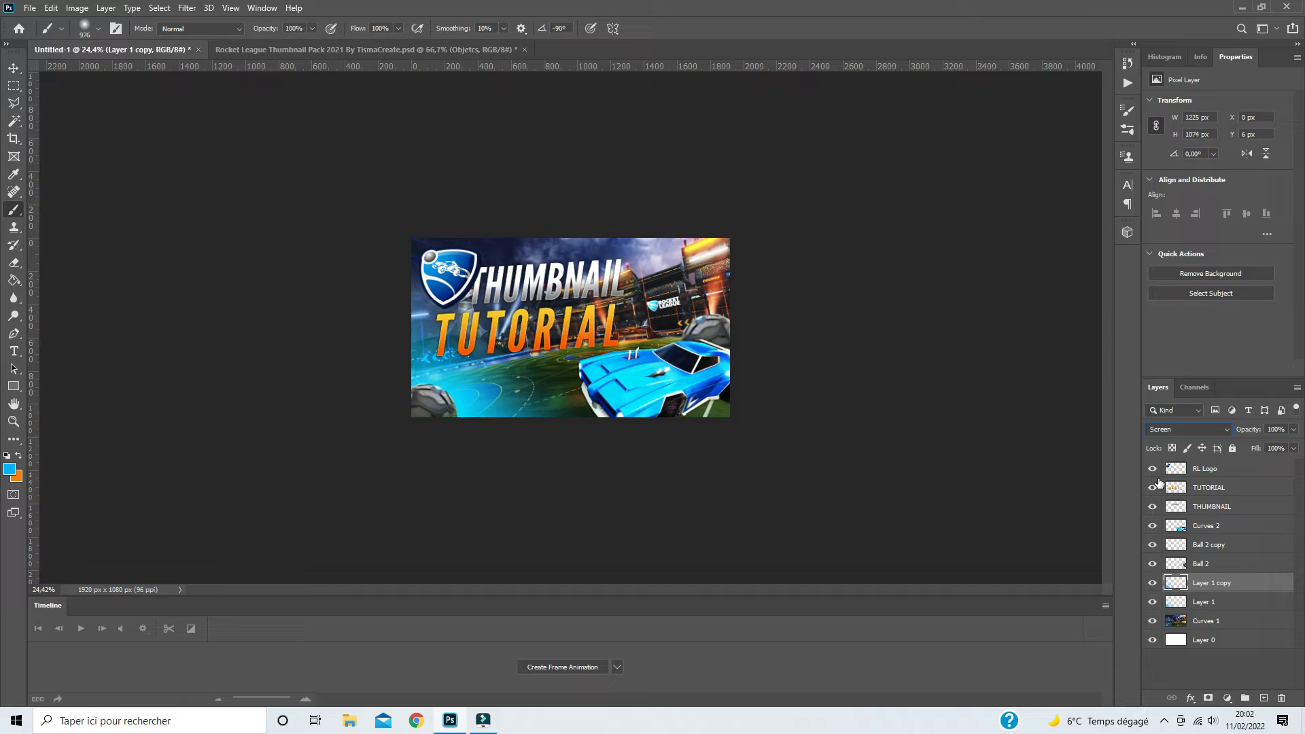
click(1294, 429)
drag(1278, 449, 1273, 448)
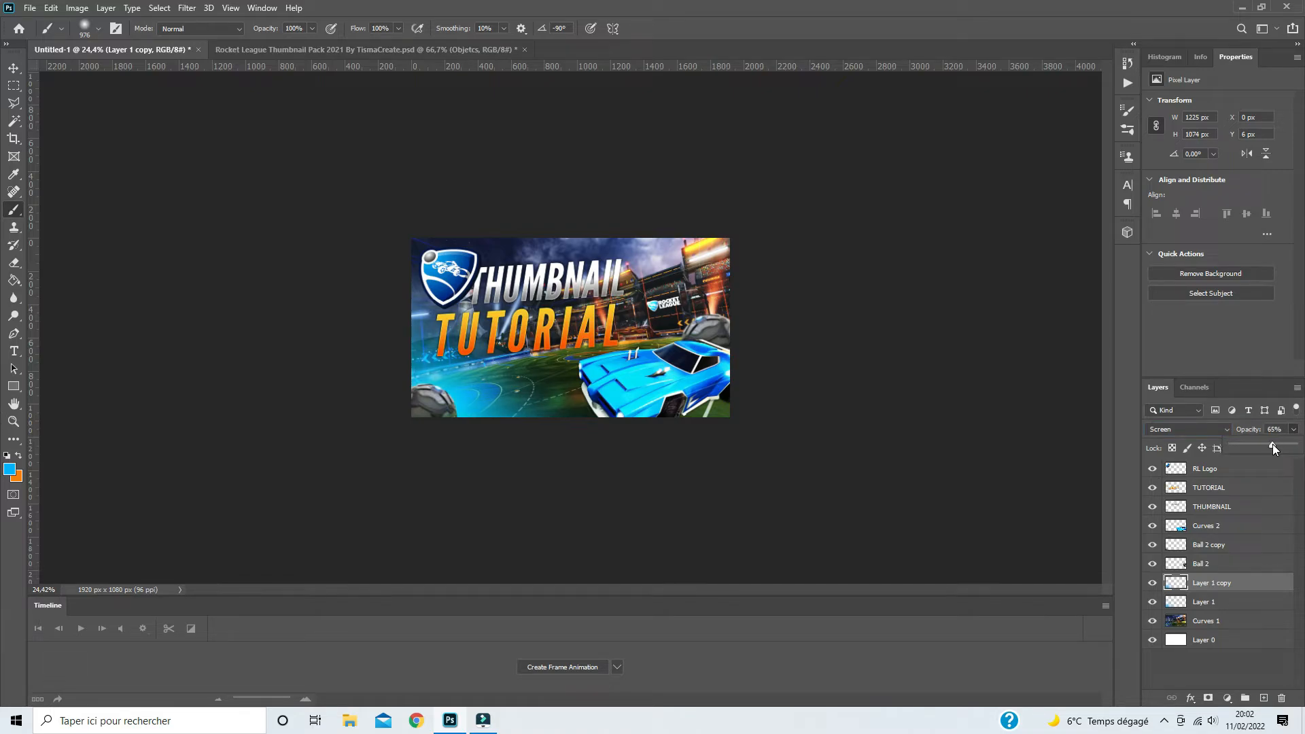
click(950, 7)
- Add a new layer above Layer 1 copy and set the Brush tool's foreground color to white (ffffff)
click(1264, 697)
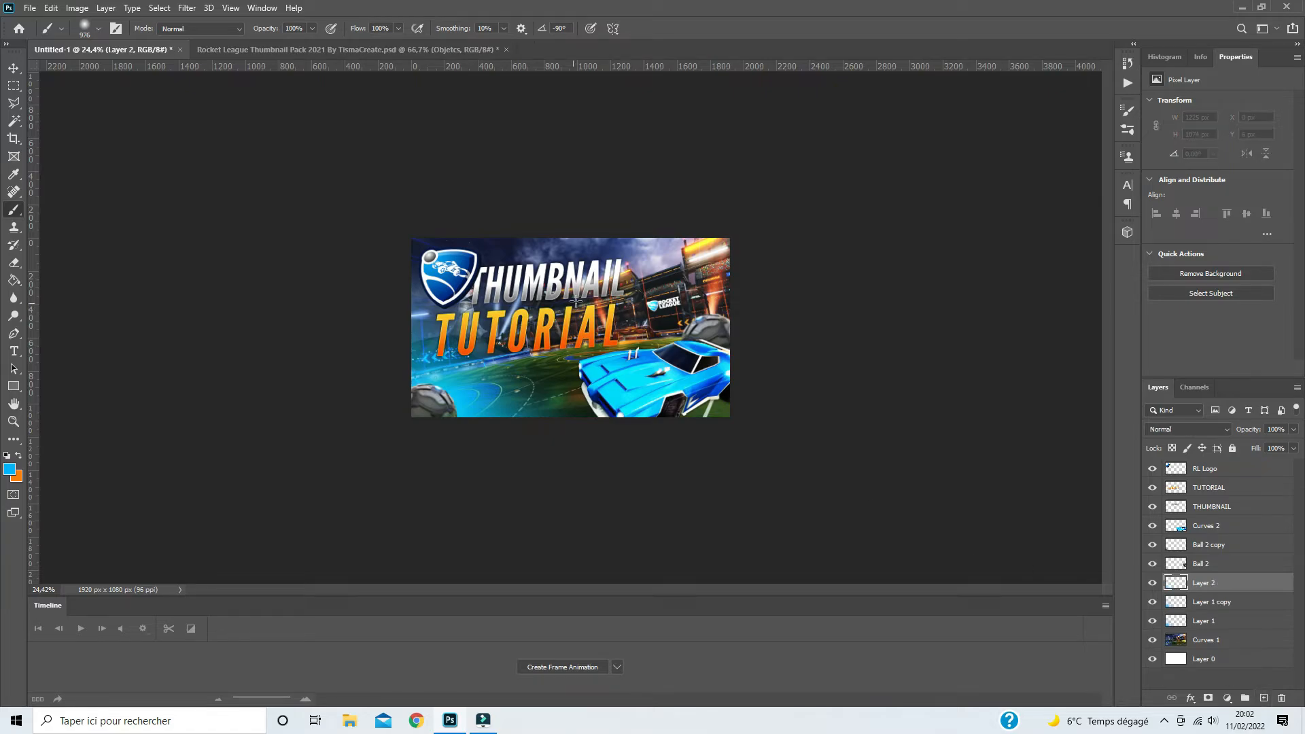
click(9, 469)
click(225, 351)
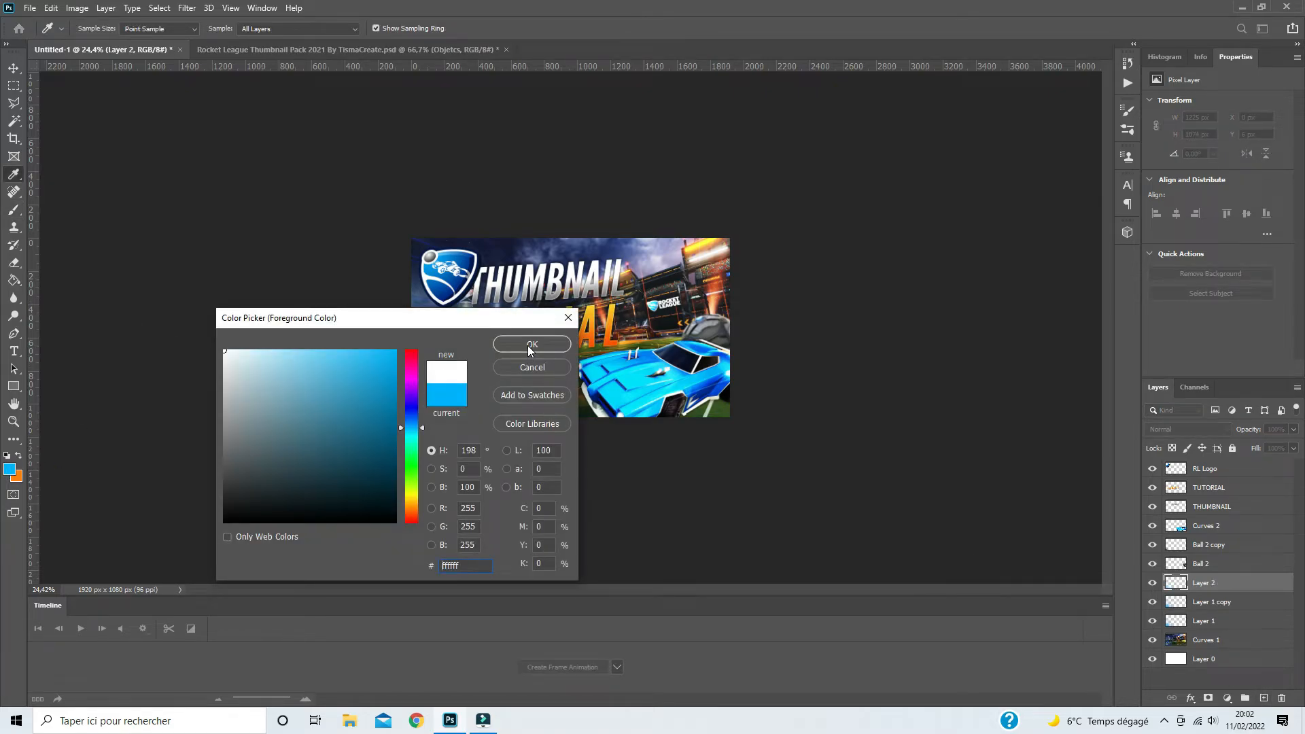
click(531, 345)
key(b)
- Paint a soft white glow over the lower-left corner and left edge of the stadium on Layer 2, with a brush of about 807 px
scroll(426, 415, up, 2)
drag(438, 409, 418, 410)
click(350, 478)
click(359, 475)
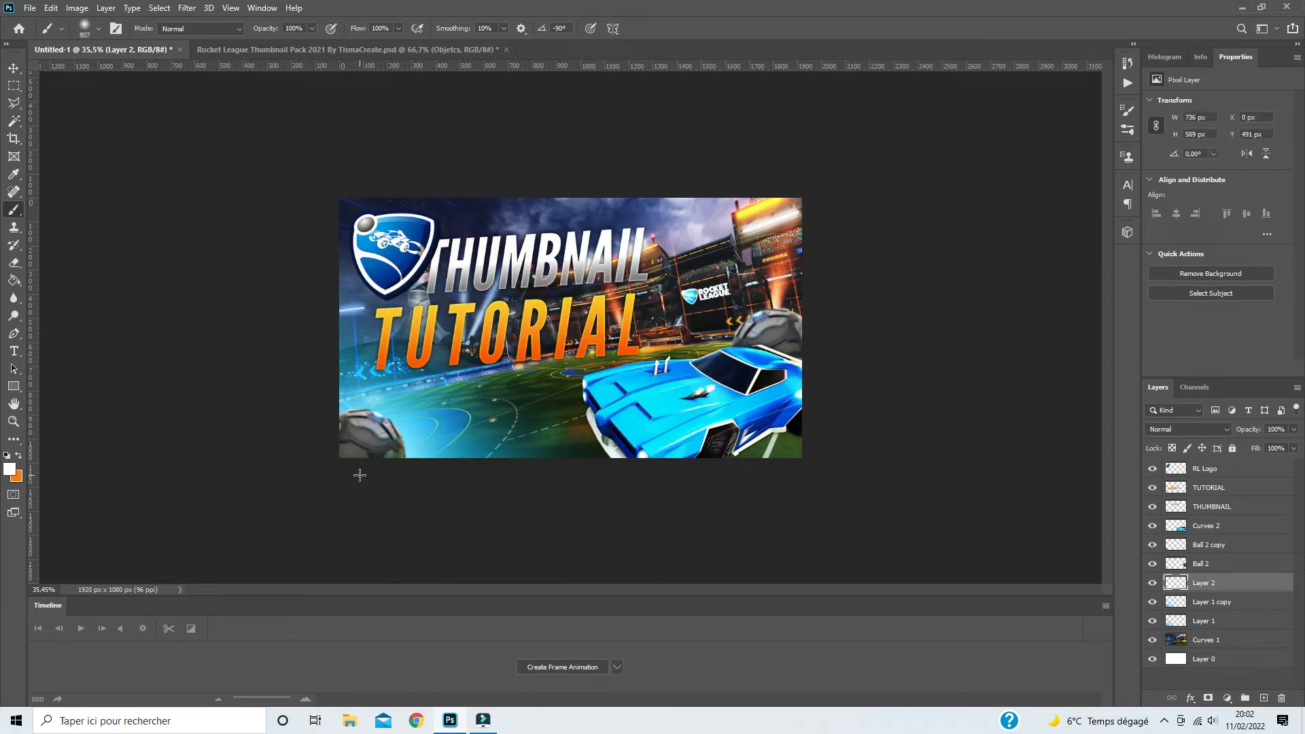
click(359, 469)
click(270, 400)
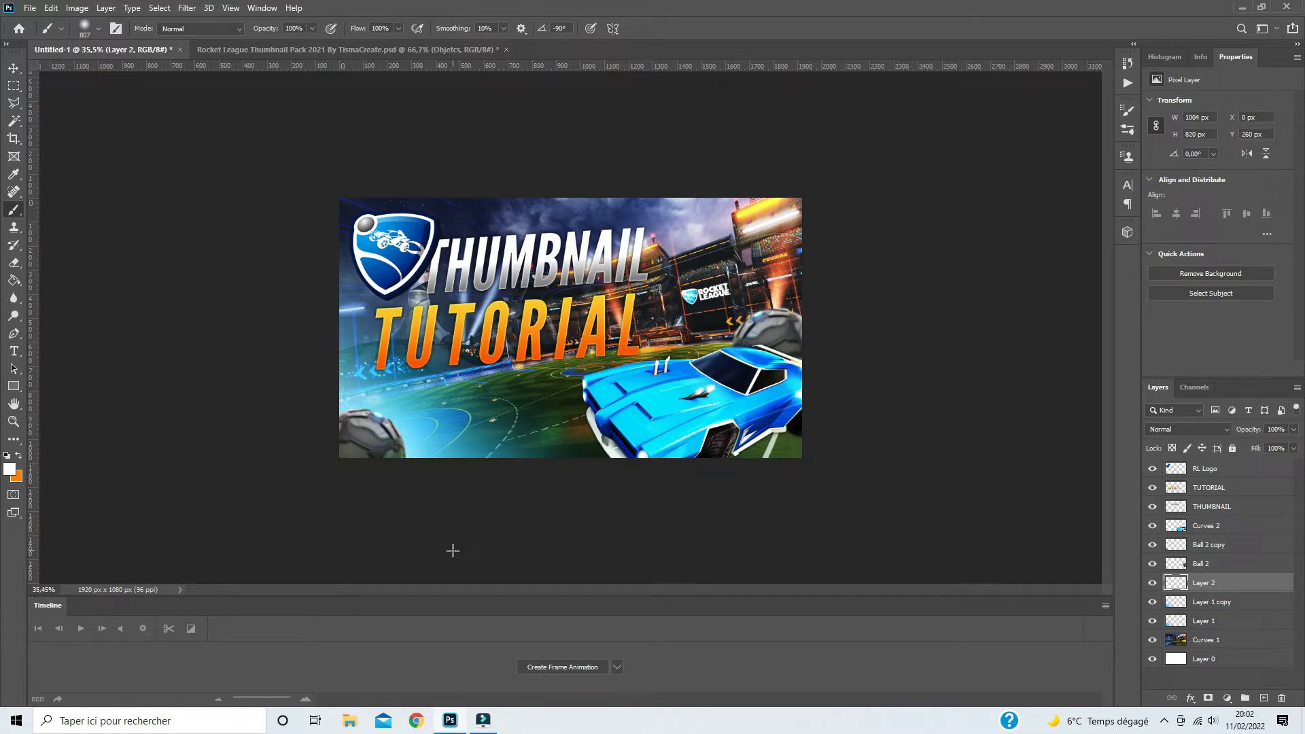
- Set the blend mode of the white glow on Layer 2 to Soft Light
click(1163, 429)
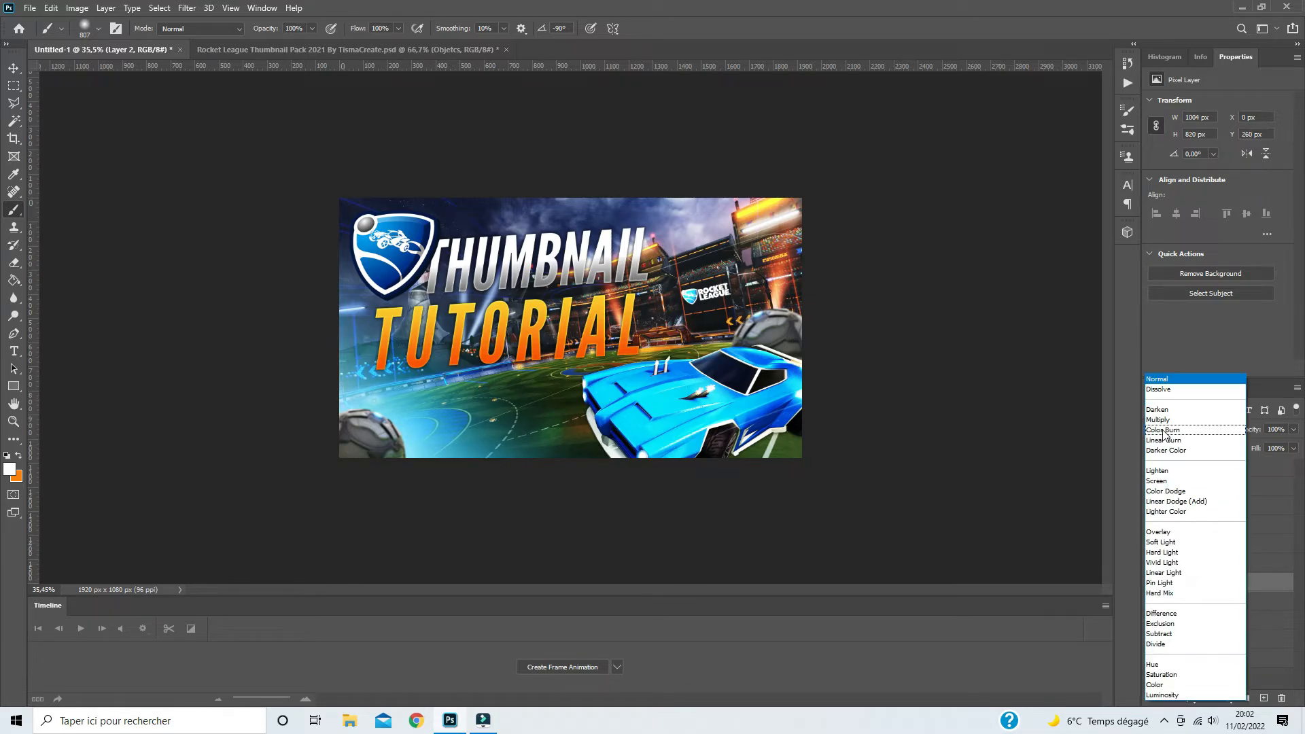
click(1161, 543)
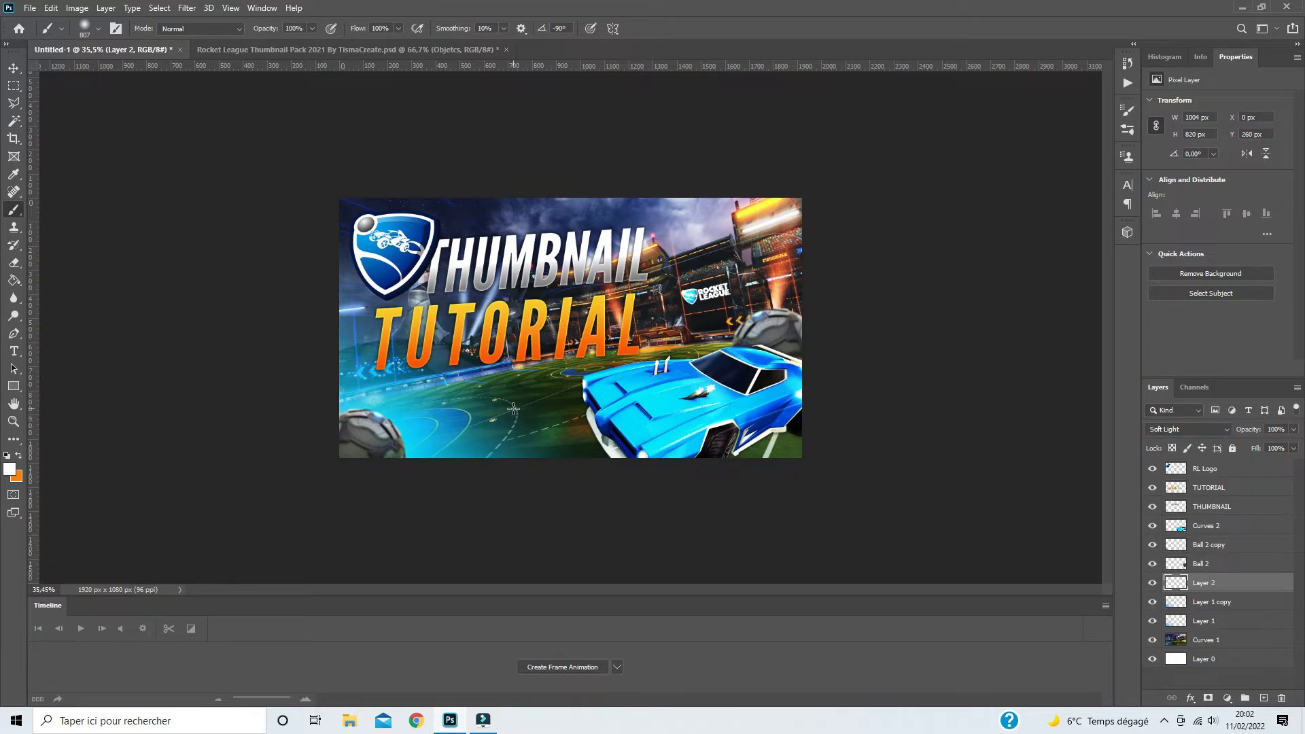
scroll(513, 409, down, 4)
scroll(524, 394, up, 5)
scroll(529, 385, down, 2)
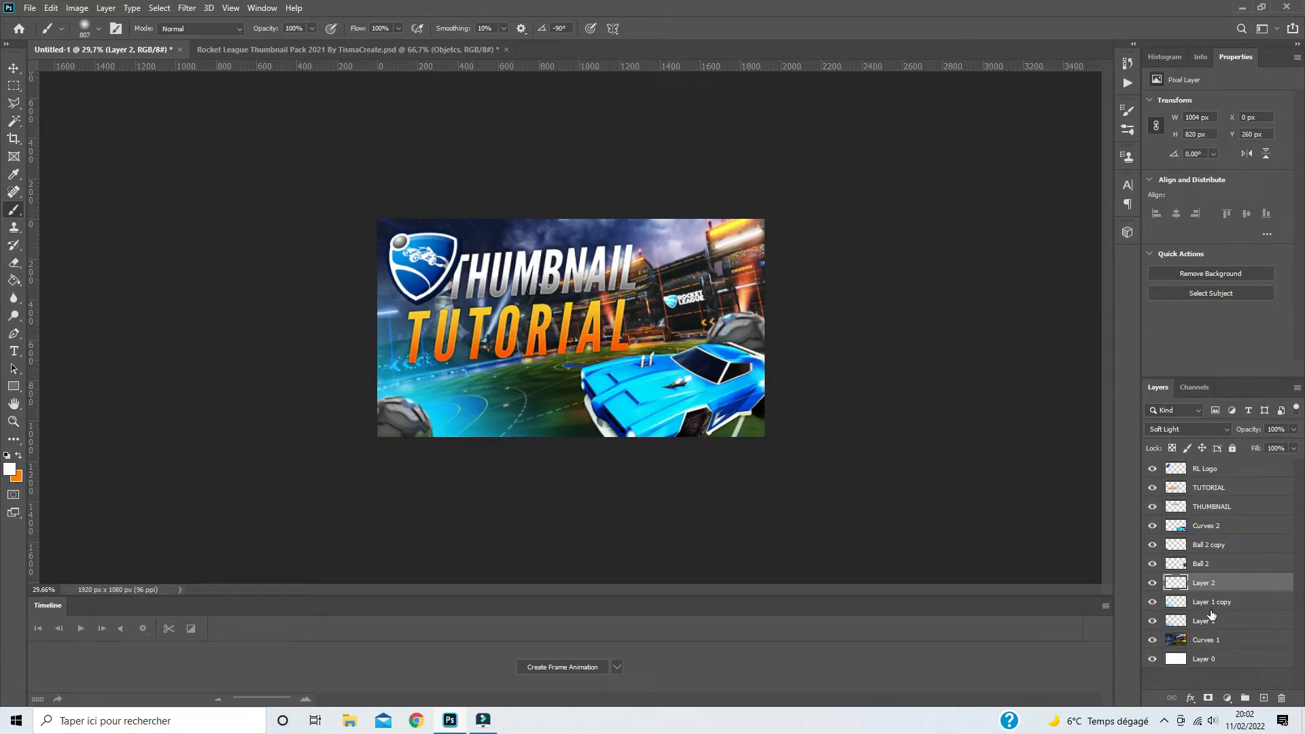
- Add a new layer above Layer 2 and make orange f87e05 the foreground color
click(1263, 697)
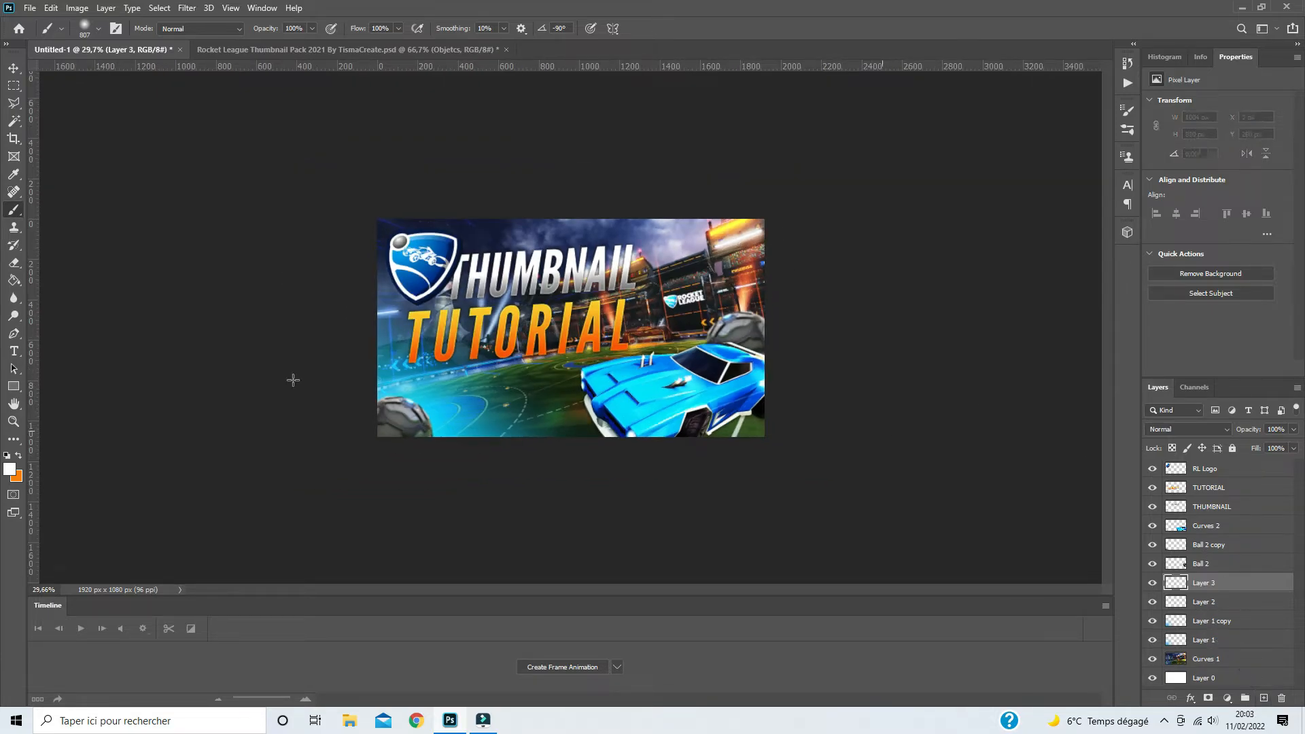
click(17, 458)
click(9, 468)
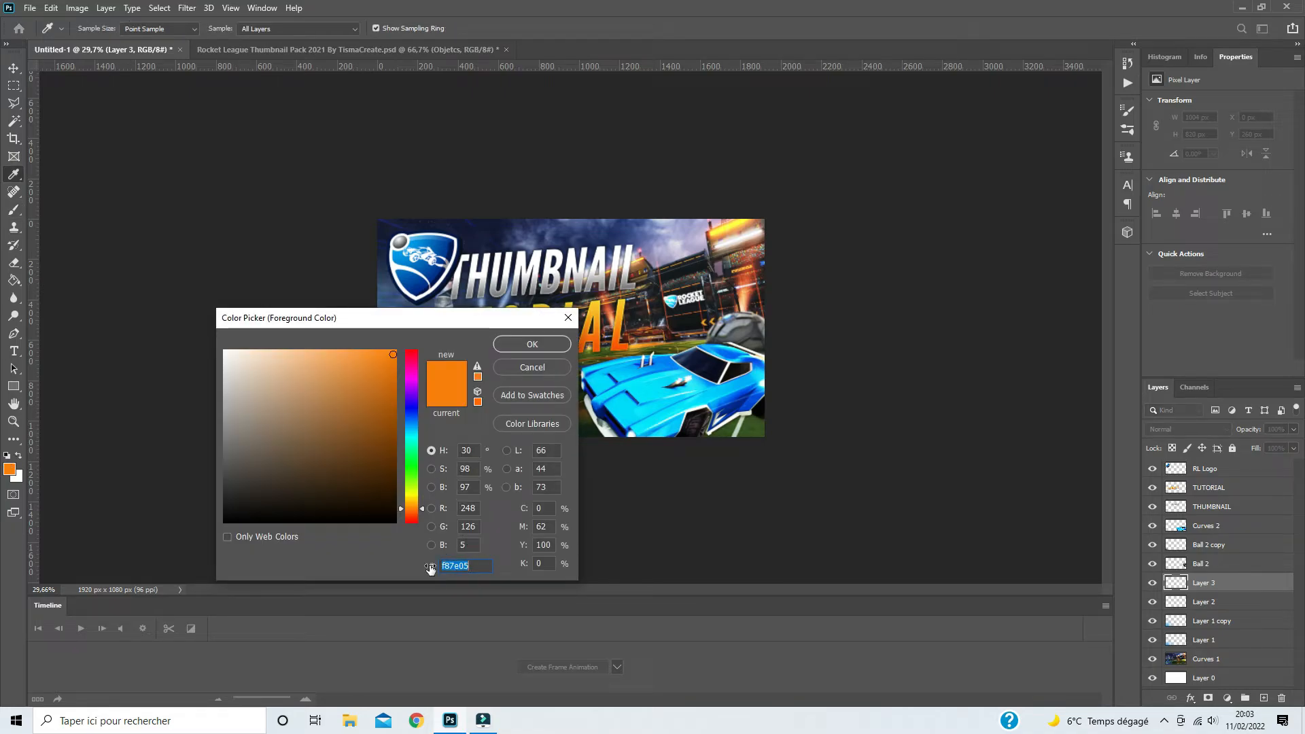
click(523, 345)
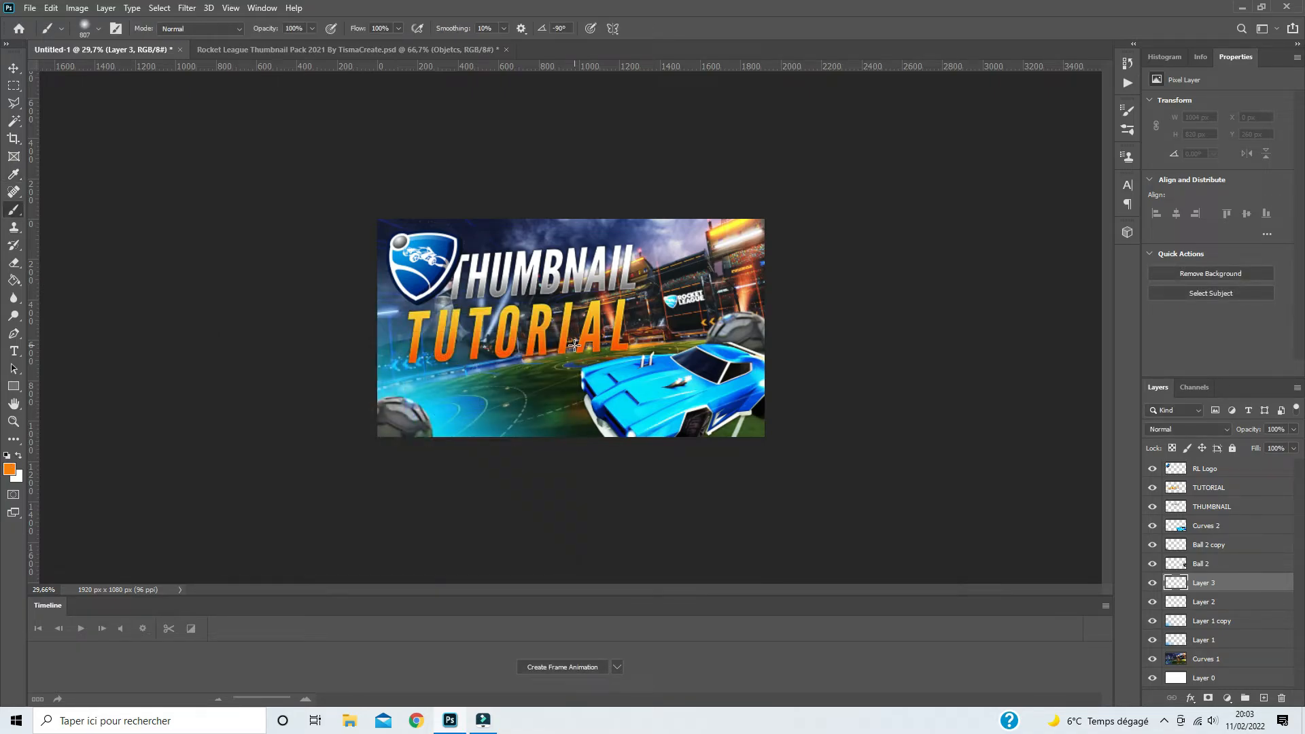
- Paint a soft orange glow in the upper-right corner of the stadium on Layer 3, with a brush of about 1285 px
drag(747, 235, 789, 218)
click(781, 199)
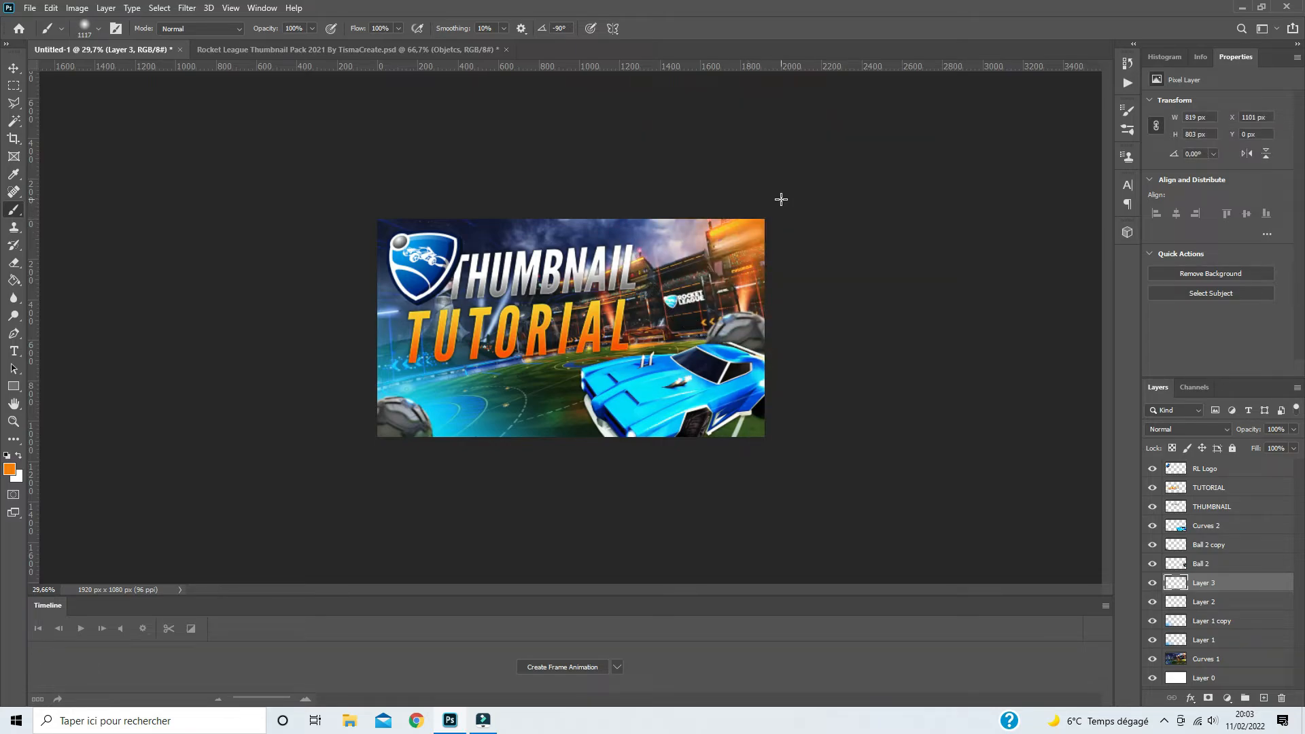
key(ctrl+z)
click(764, 211)
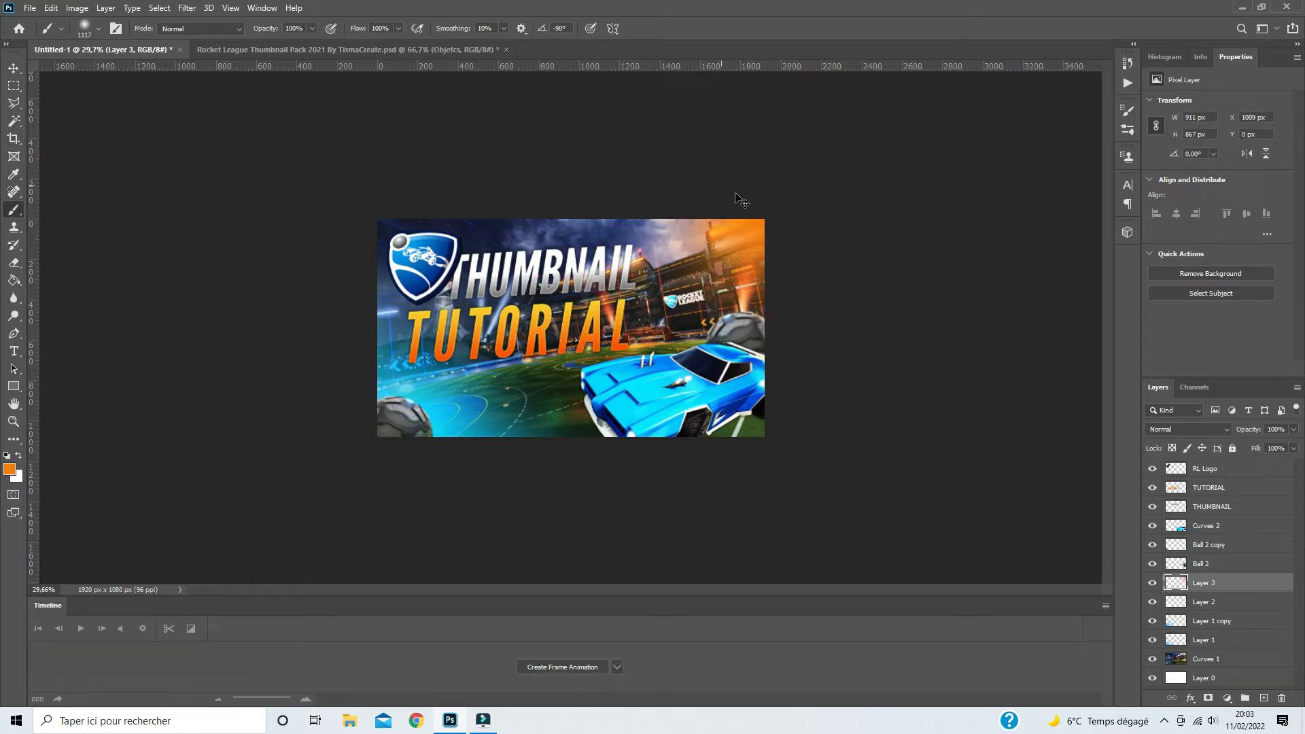
drag(750, 243, 774, 230)
key(ctrl+z)
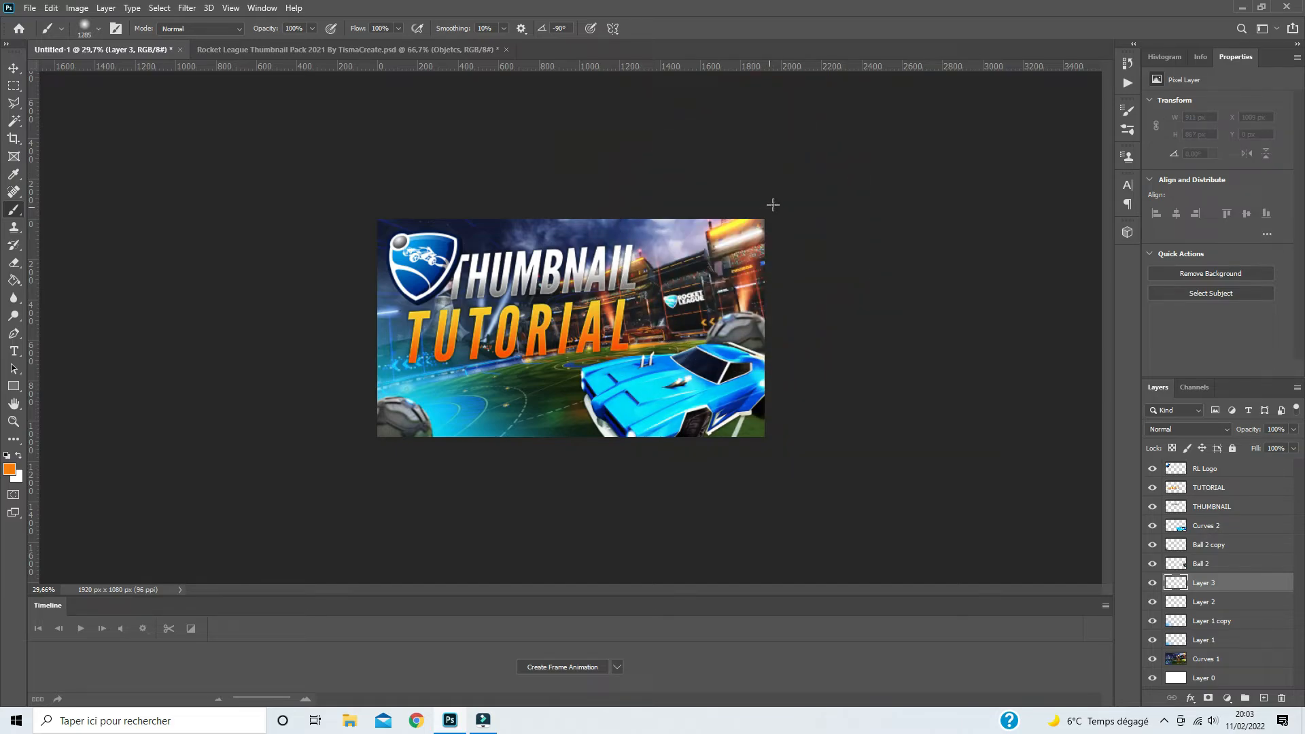
click(775, 204)
- Extend the orange glow on Layer 3 along the upper edge and down the right edge of the thumbnail
click(666, 179)
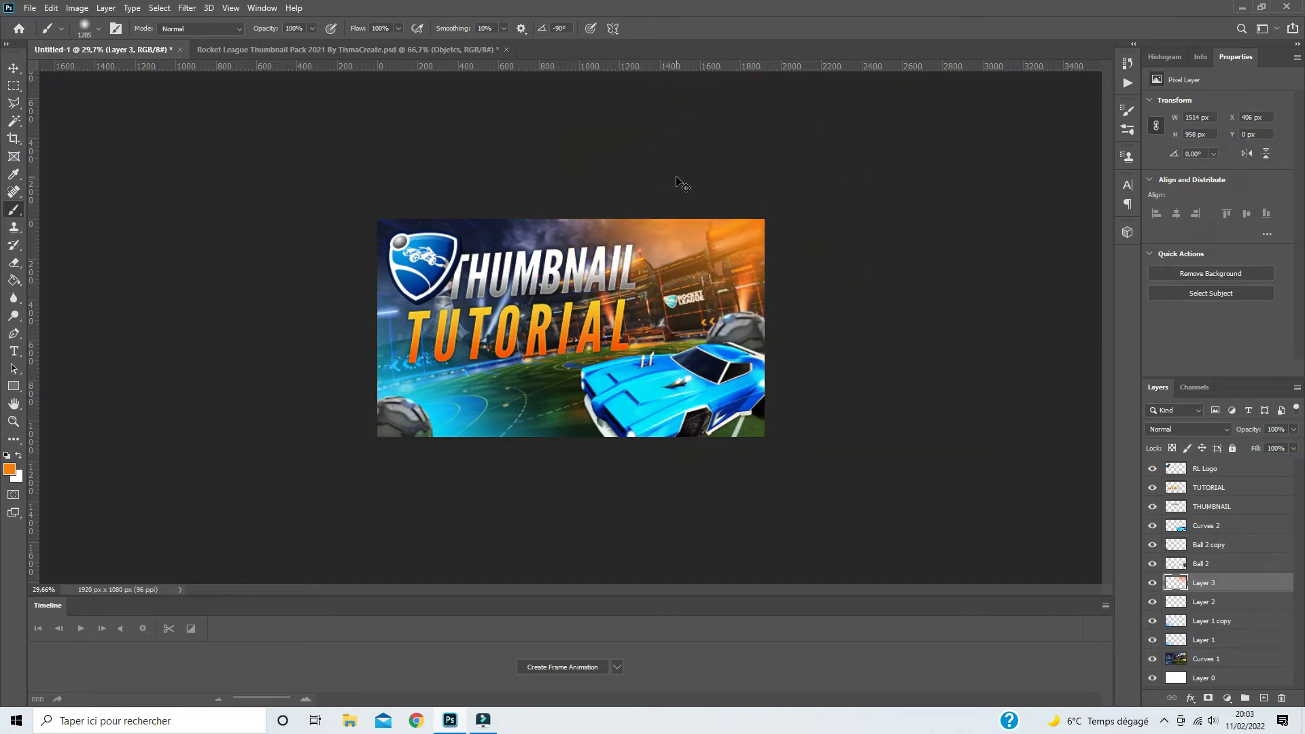
key(ctrl+z)
click(677, 177)
key(ctrl+z)
click(686, 176)
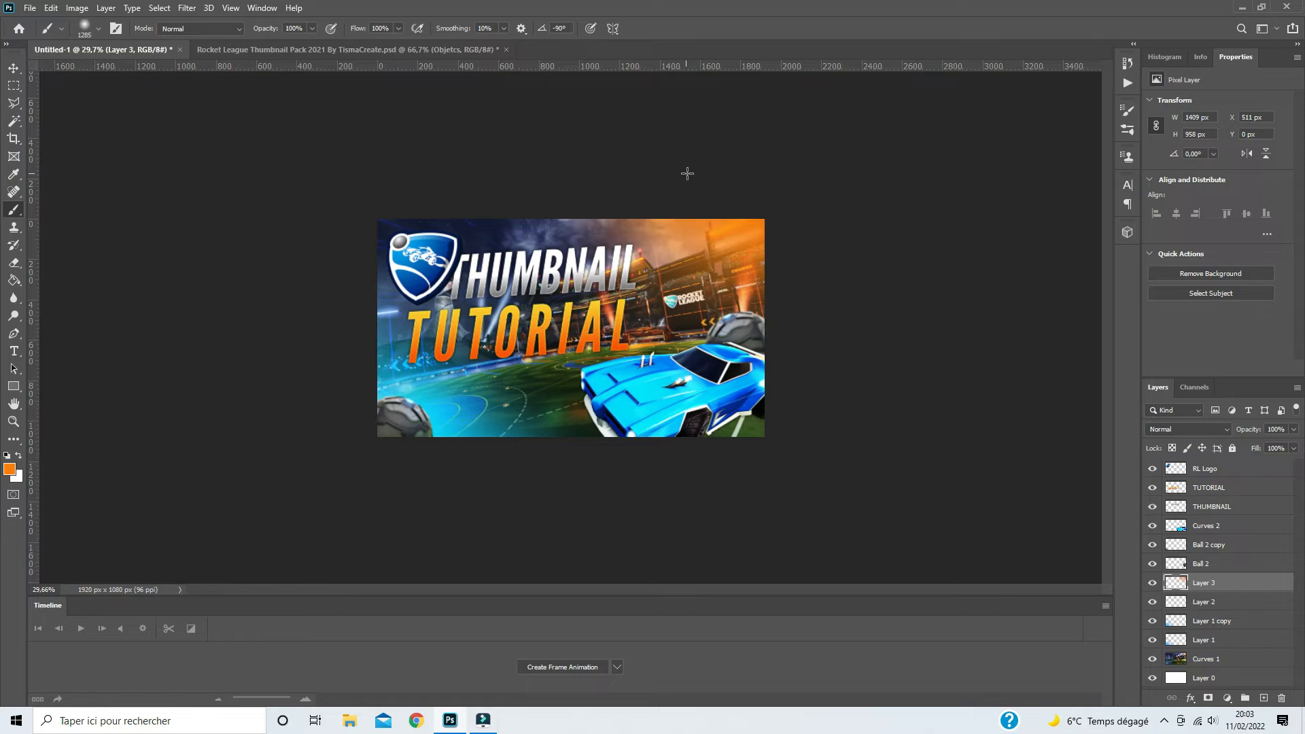
click(826, 314)
key(ctrl+z)
click(846, 302)
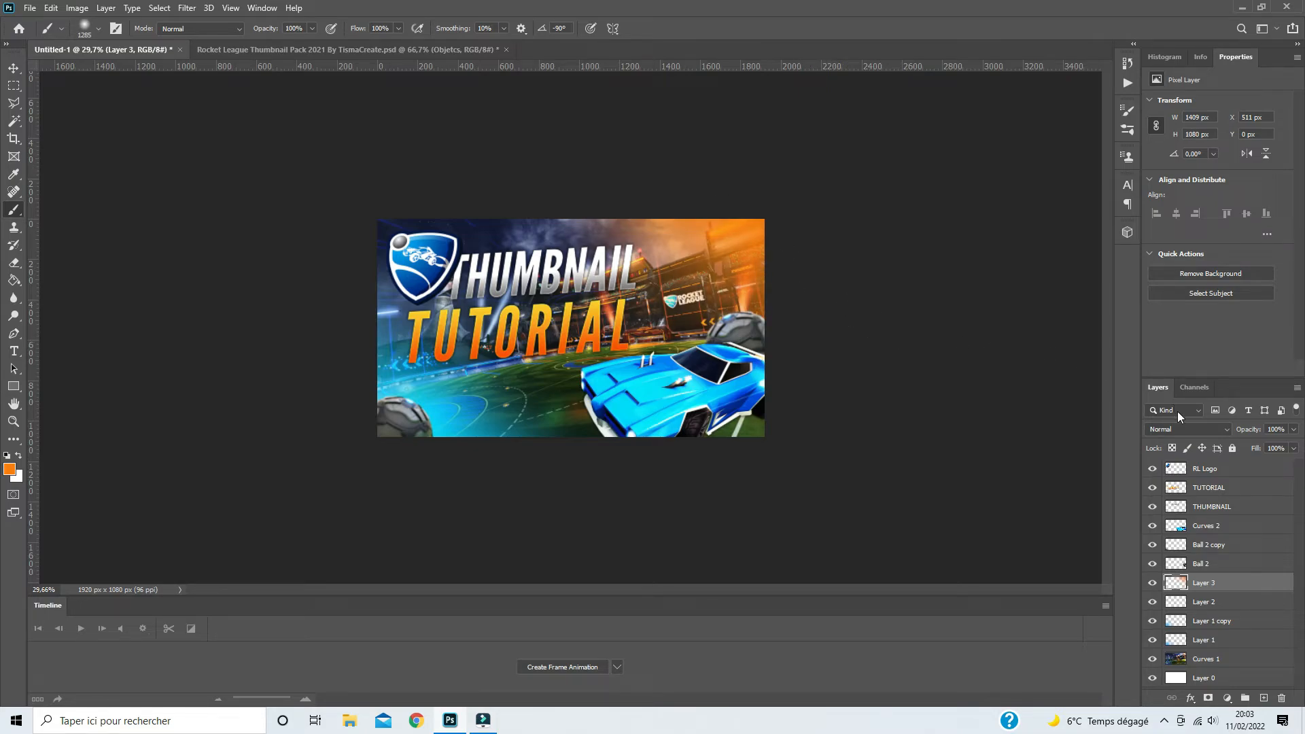
- Duplicate Layer 3 and set the copy to Screen blend mode at 65% opacity
key(ctrl+j)
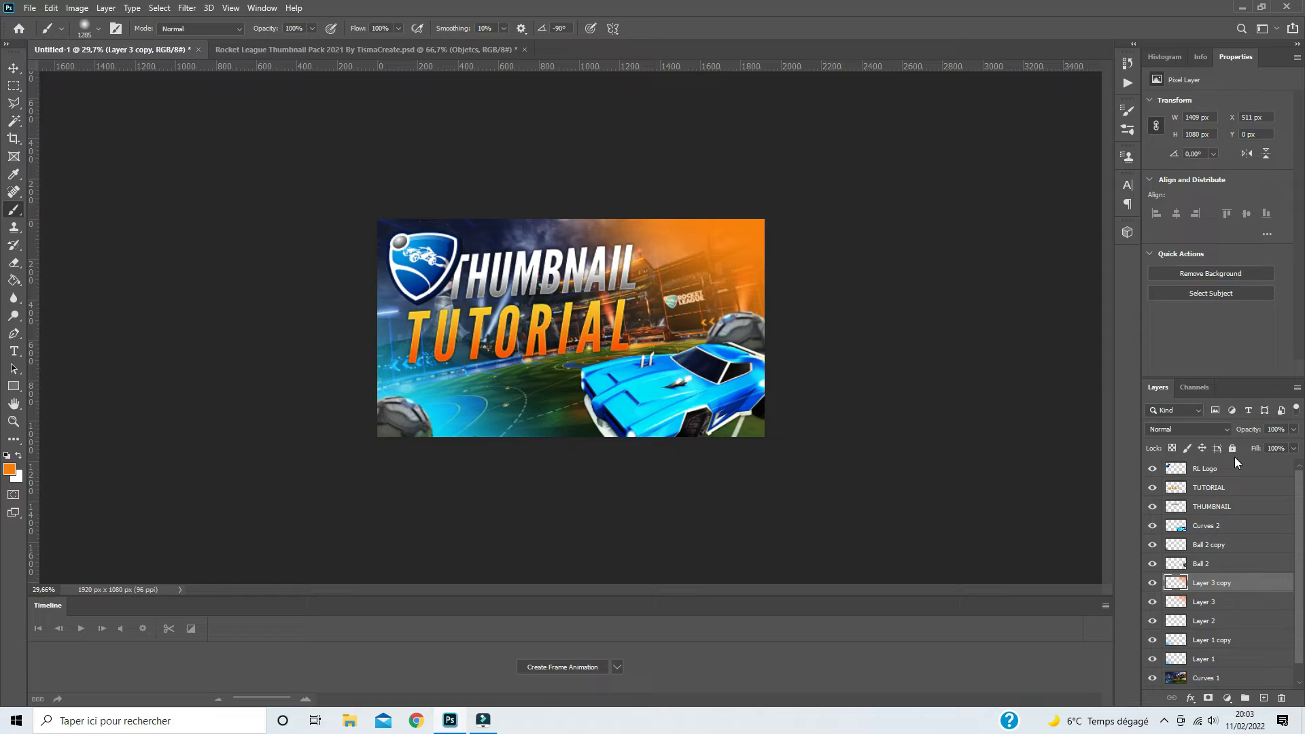
click(1197, 430)
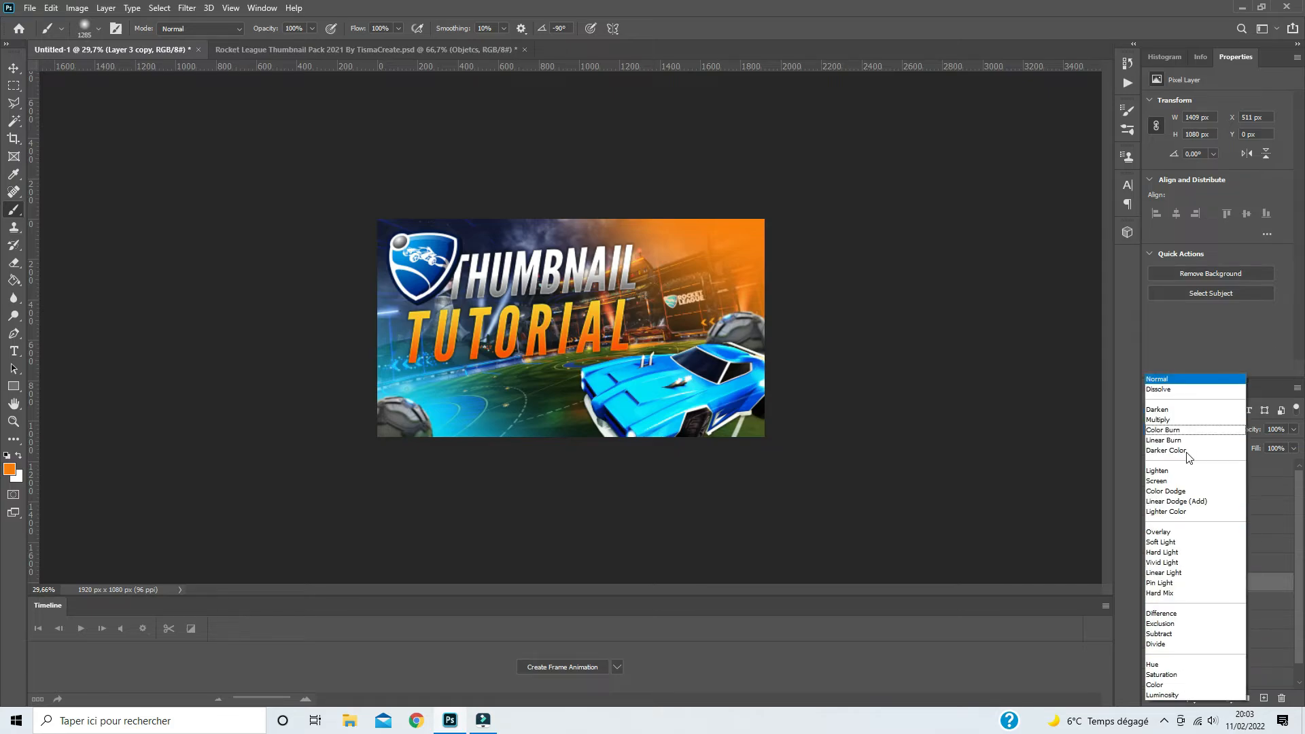
click(1162, 481)
click(1294, 429)
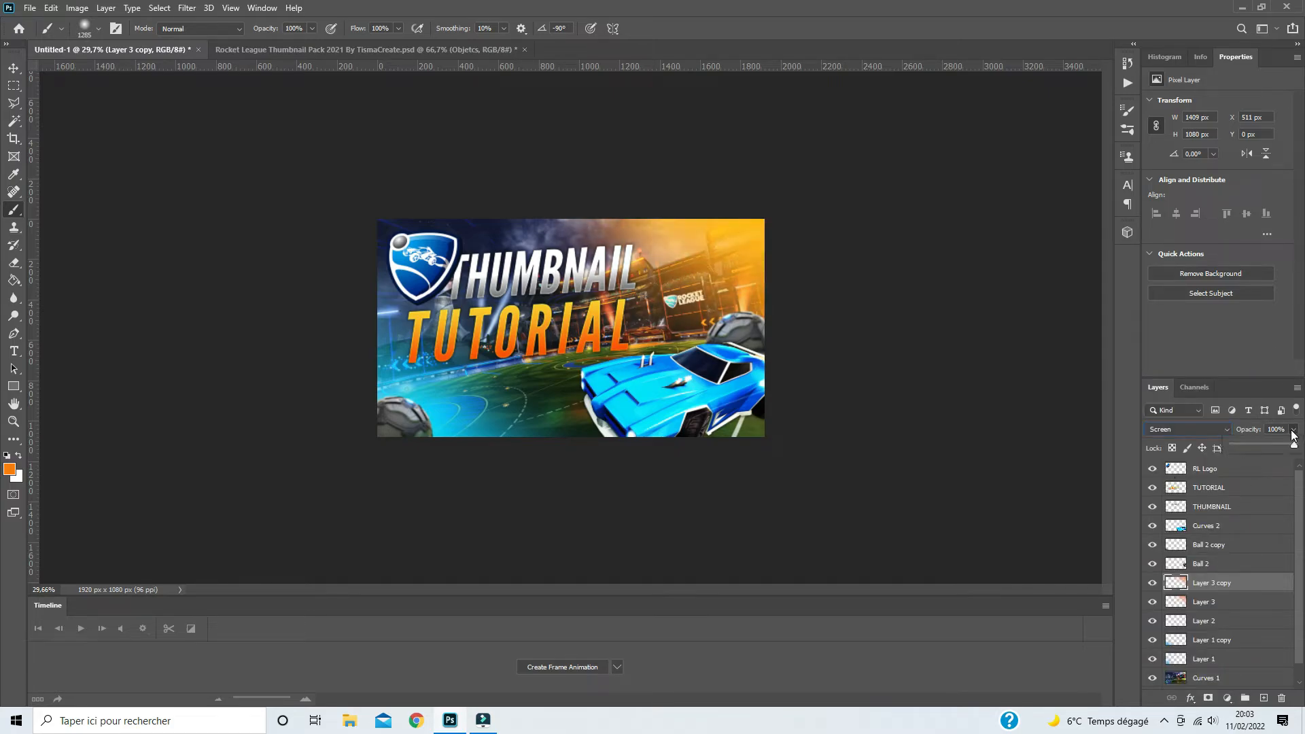
drag(1297, 445, 1274, 448)
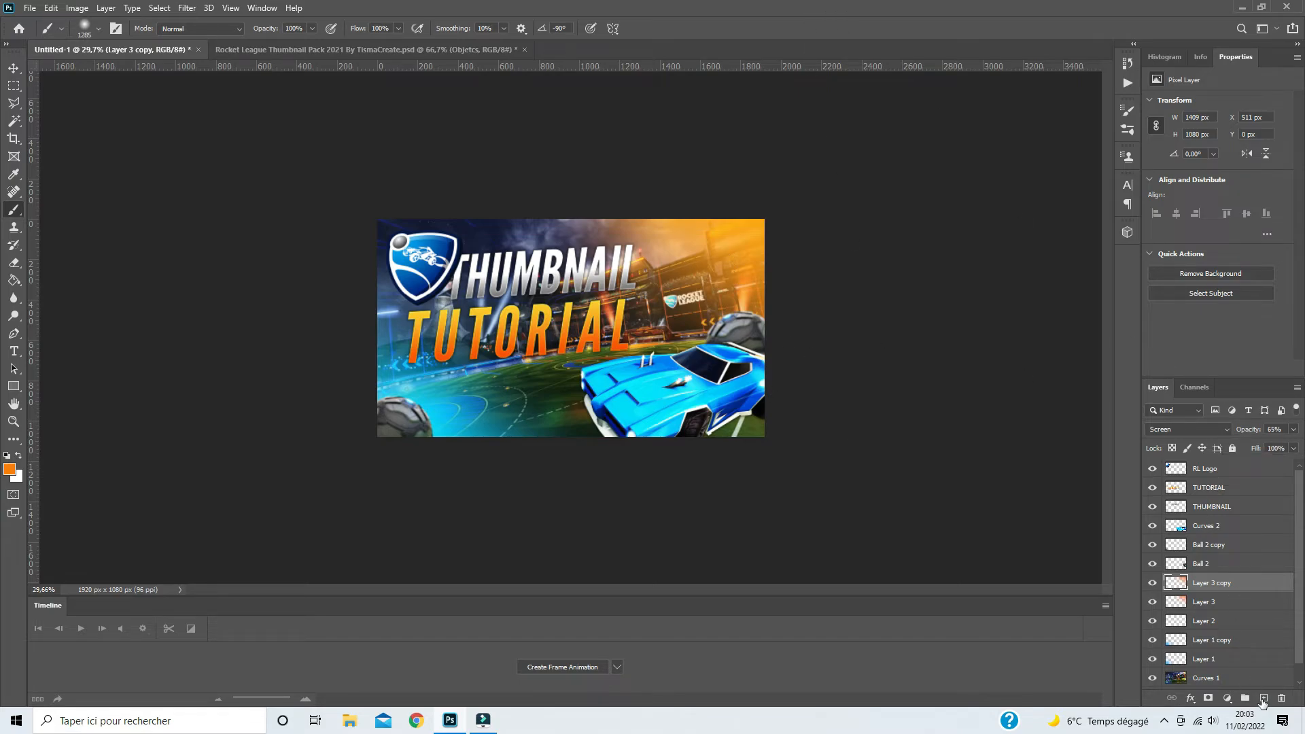
- Add a new layer above Layer 3 copy and paint a soft white glow of about 1063 px in the thumbnail's upper-right corner
click(1263, 698)
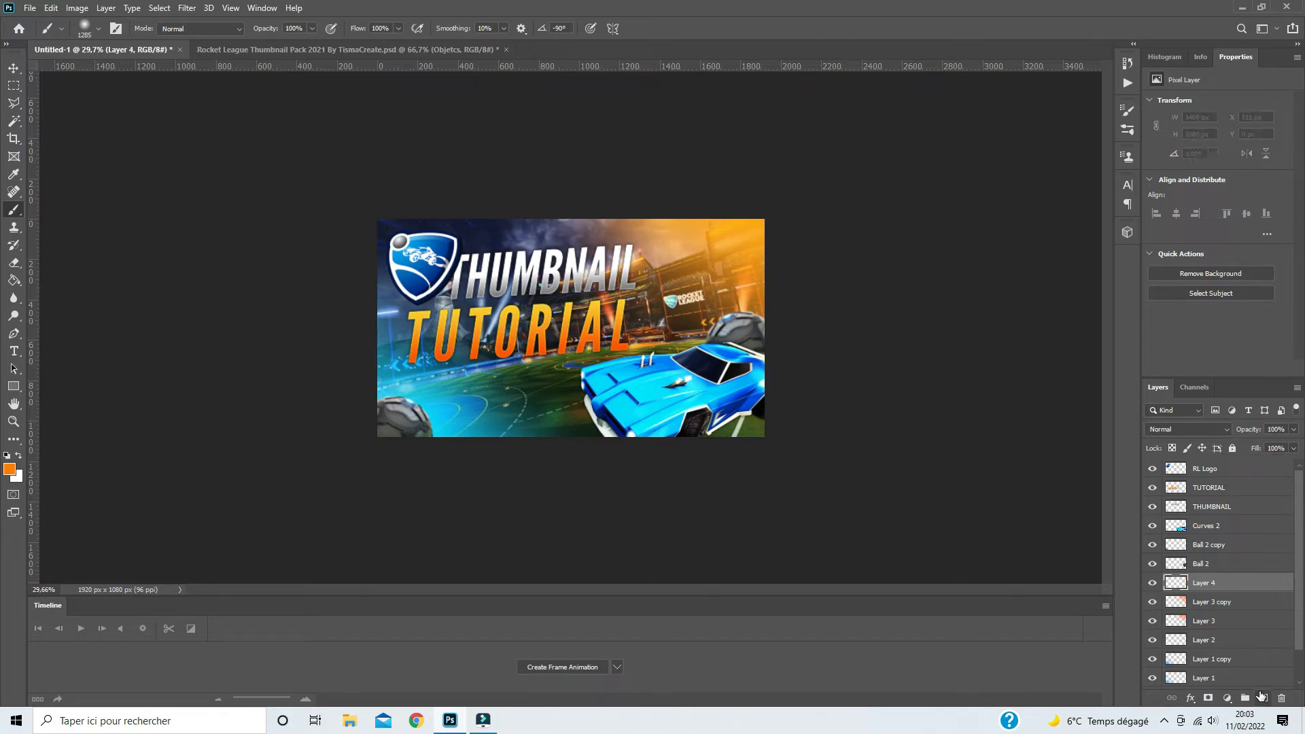
click(16, 457)
mouse_move(592, 337)
mouse_down()
mouse_move(632, 332)
mouse_move(572, 337)
mouse_up()
click(783, 211)
key(ctrl+z)
click(787, 199)
key(ctrl+z)
click(789, 191)
- Extend the white glow on Layer 4 faintly along the thumbnail's upper and right edges
click(724, 168)
key(ctrl+z)
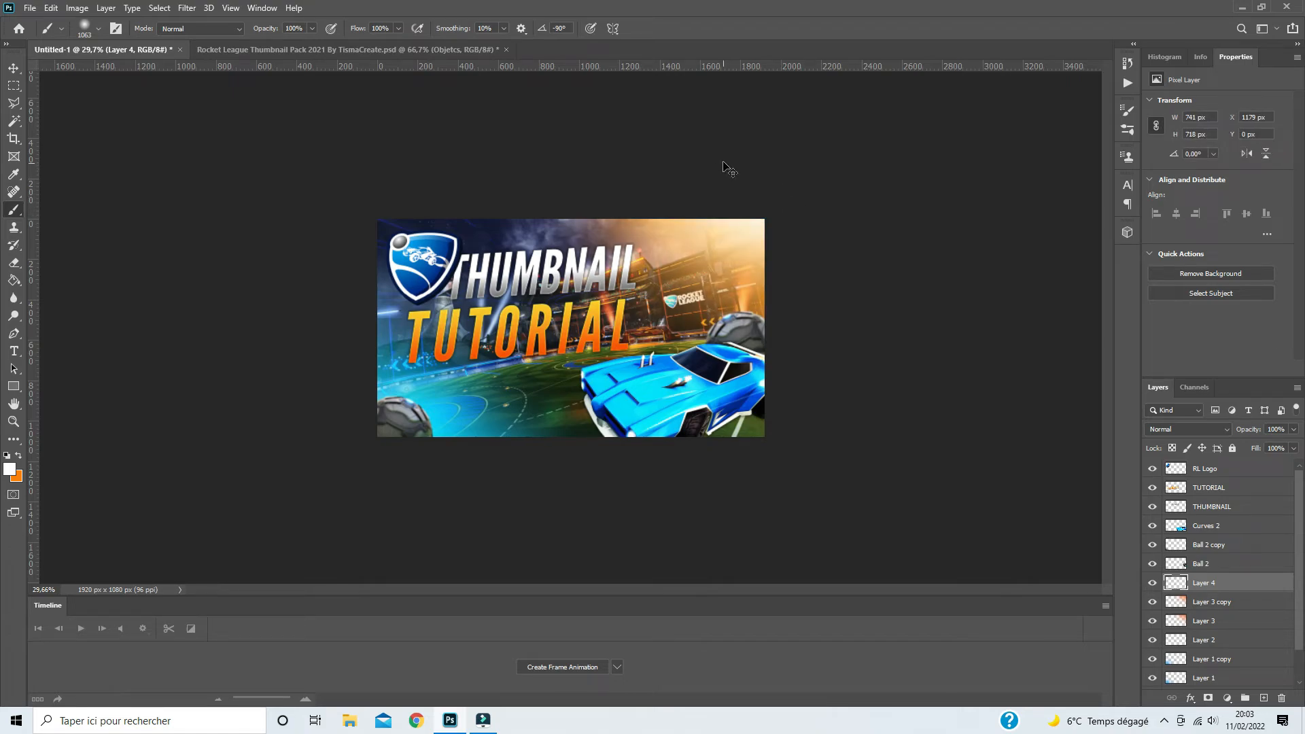
click(723, 159)
key(ctrl+z)
click(721, 148)
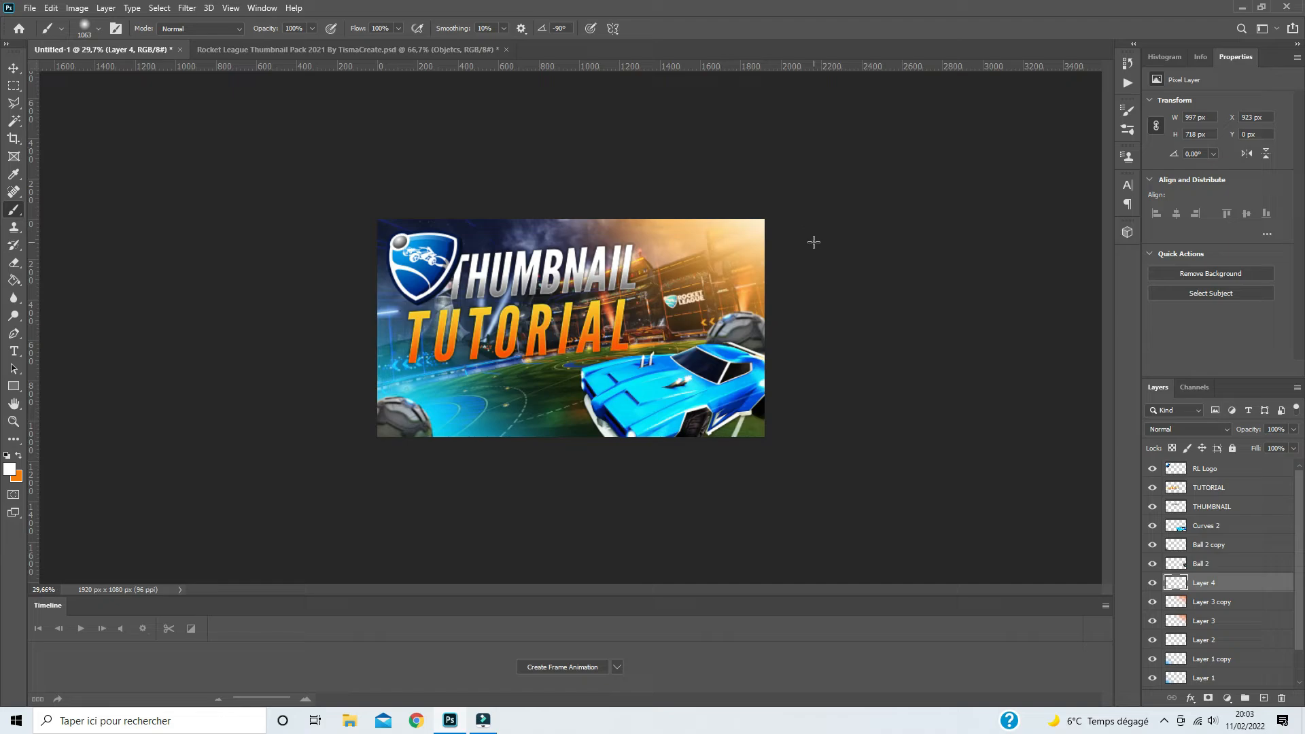
click(835, 286)
key(ctrl+z)
click(855, 289)
- Set Layer 4 to Overlay blend mode and lower its opacity to about 29%
click(1193, 431)
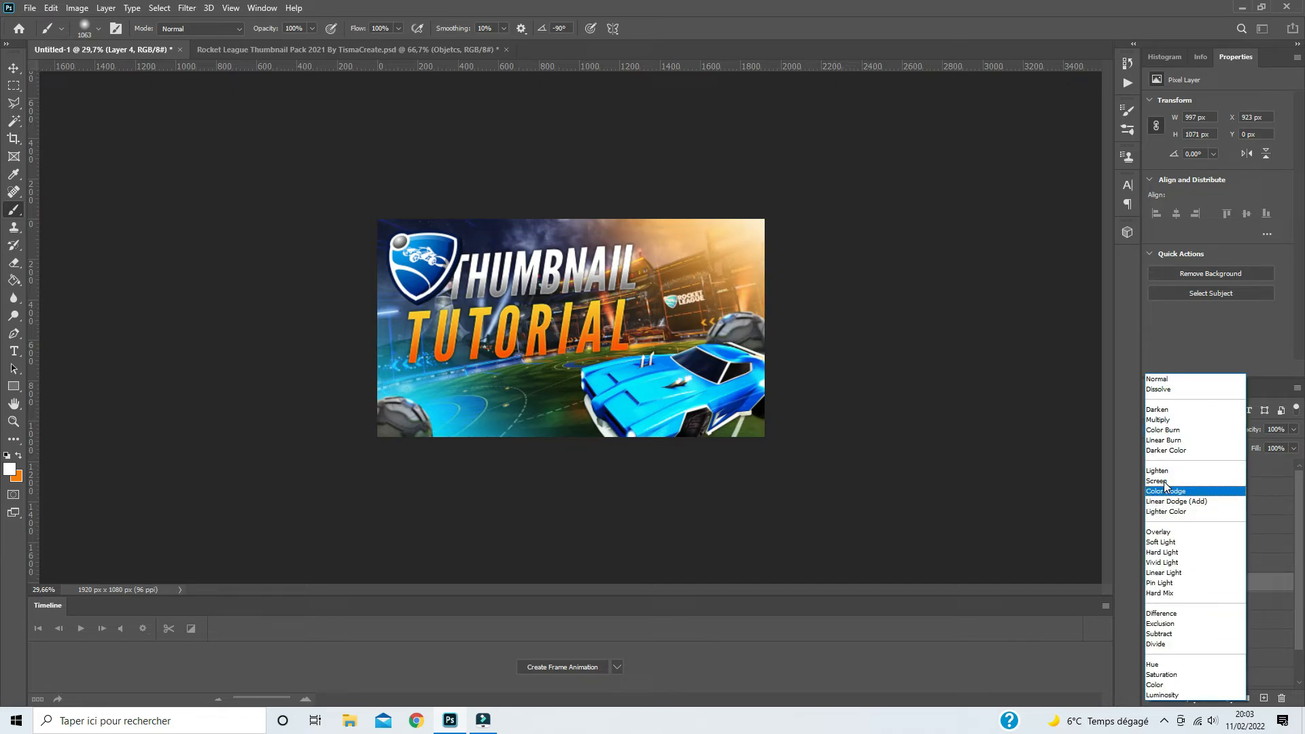
click(1163, 533)
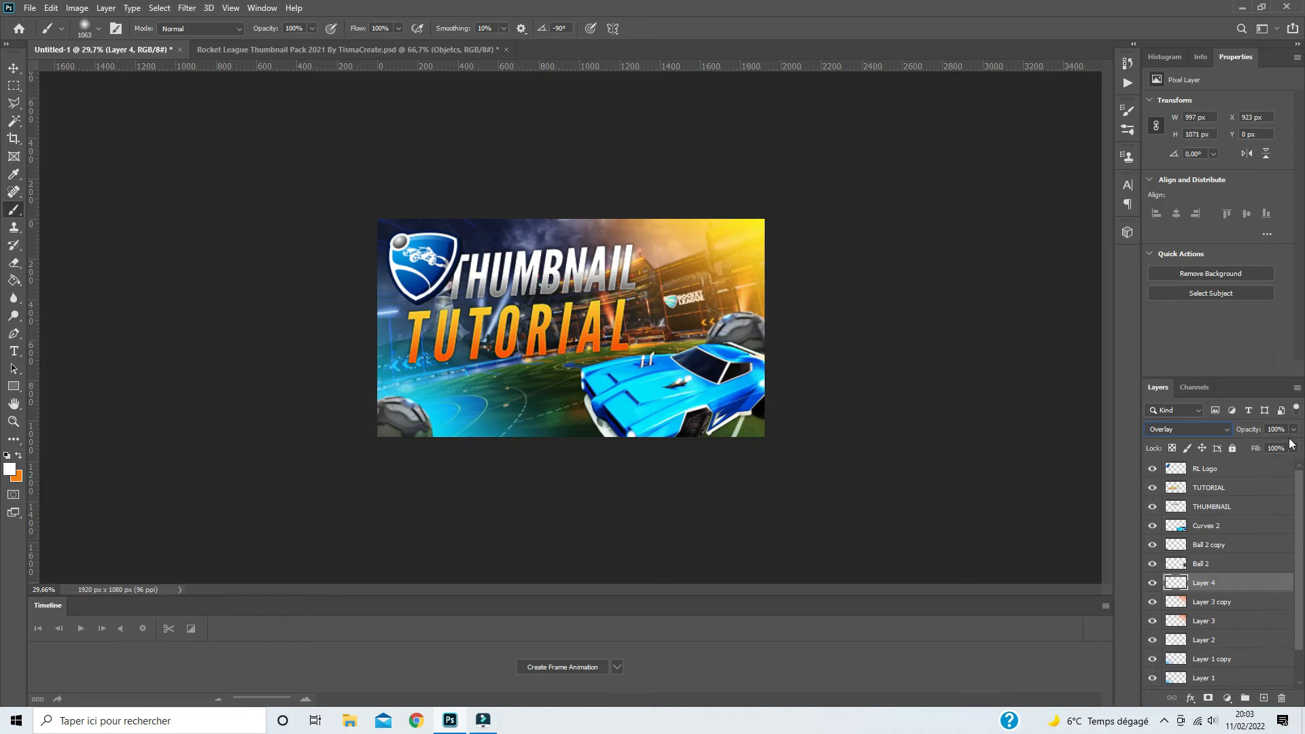
drag(1252, 442, 1246, 443)
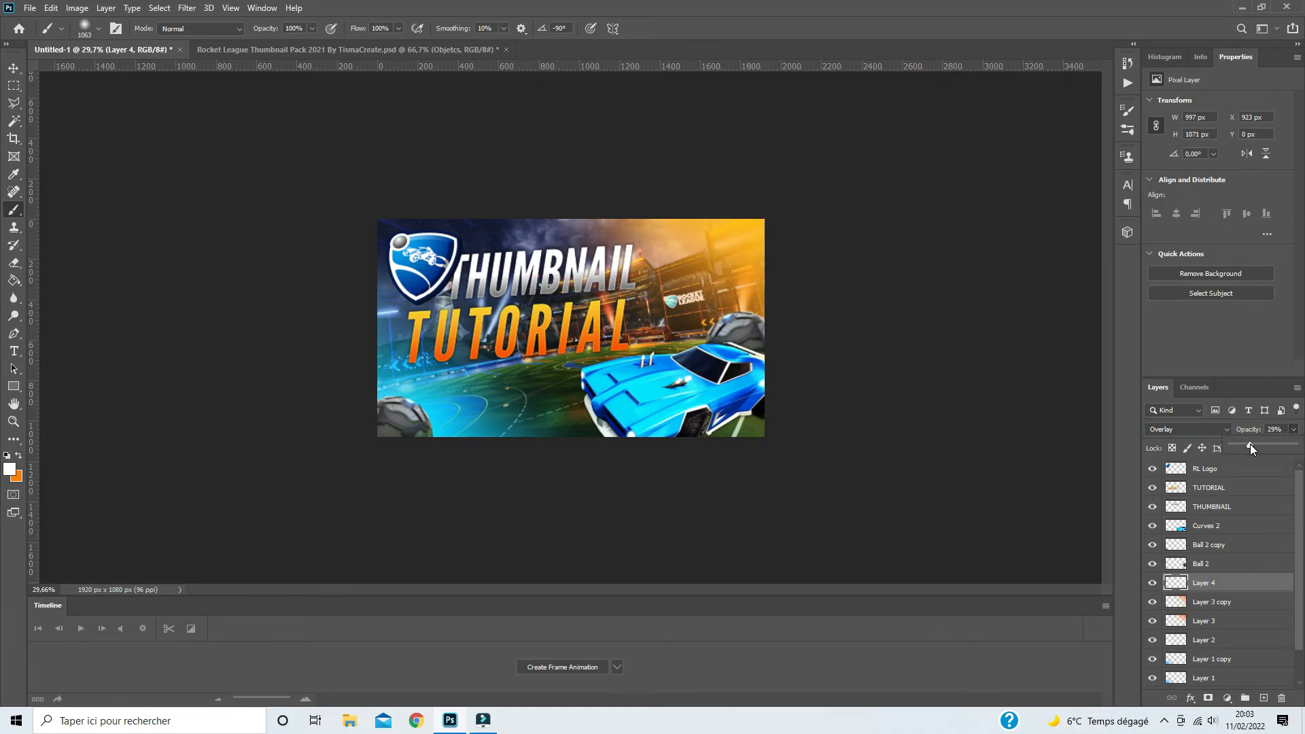
click(845, 5)
- Duplicate all layers from RL Logo down to Layer 0 and merge the copies into one layer on top of the stack
click(1217, 470)
scroll(1237, 572, down, 2)
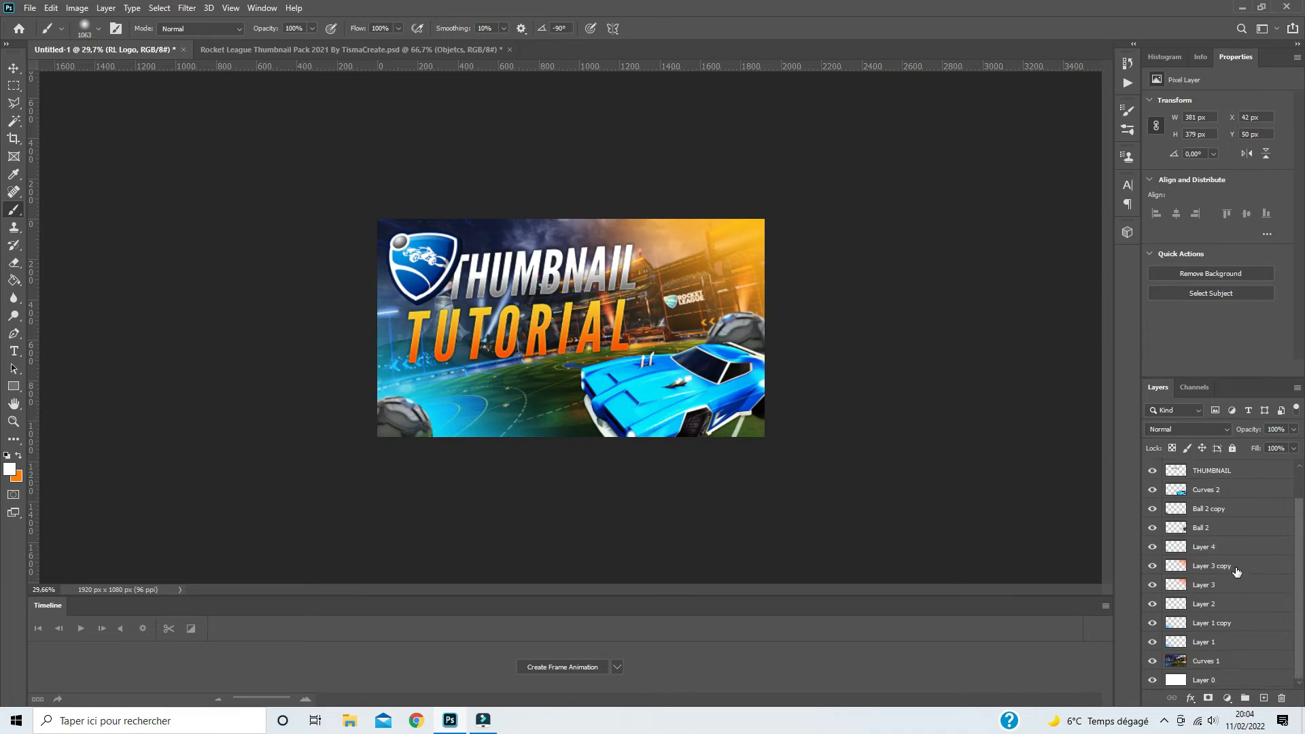
shift+click(1208, 680)
drag(1304, 520, 1302, 452)
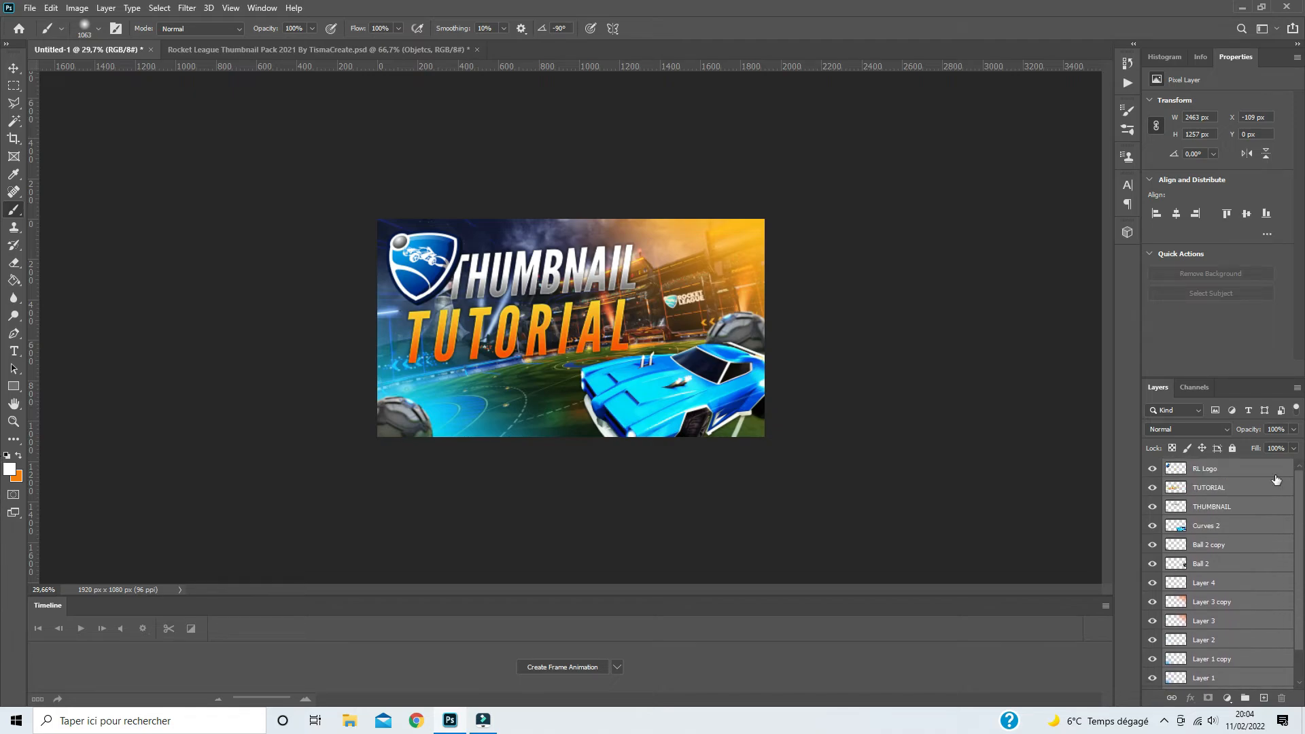
key(ctrl+j)
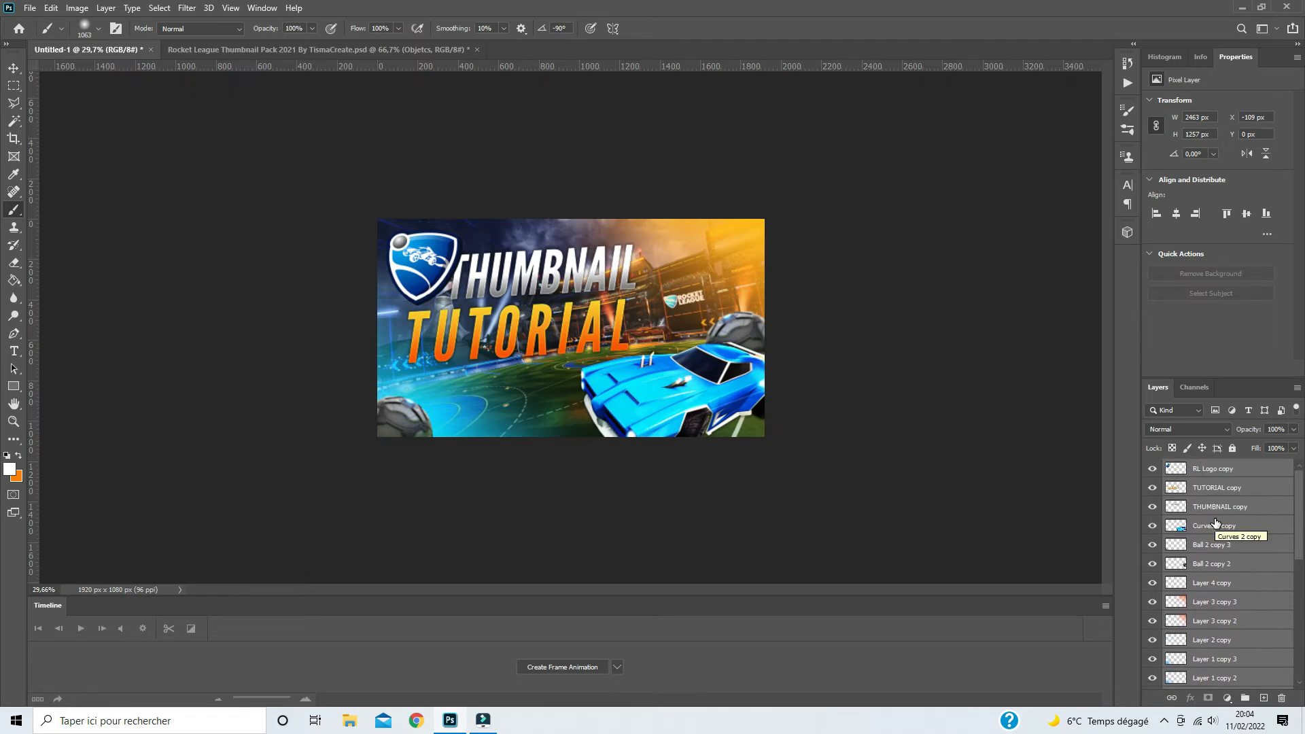
key(ctrl+e)
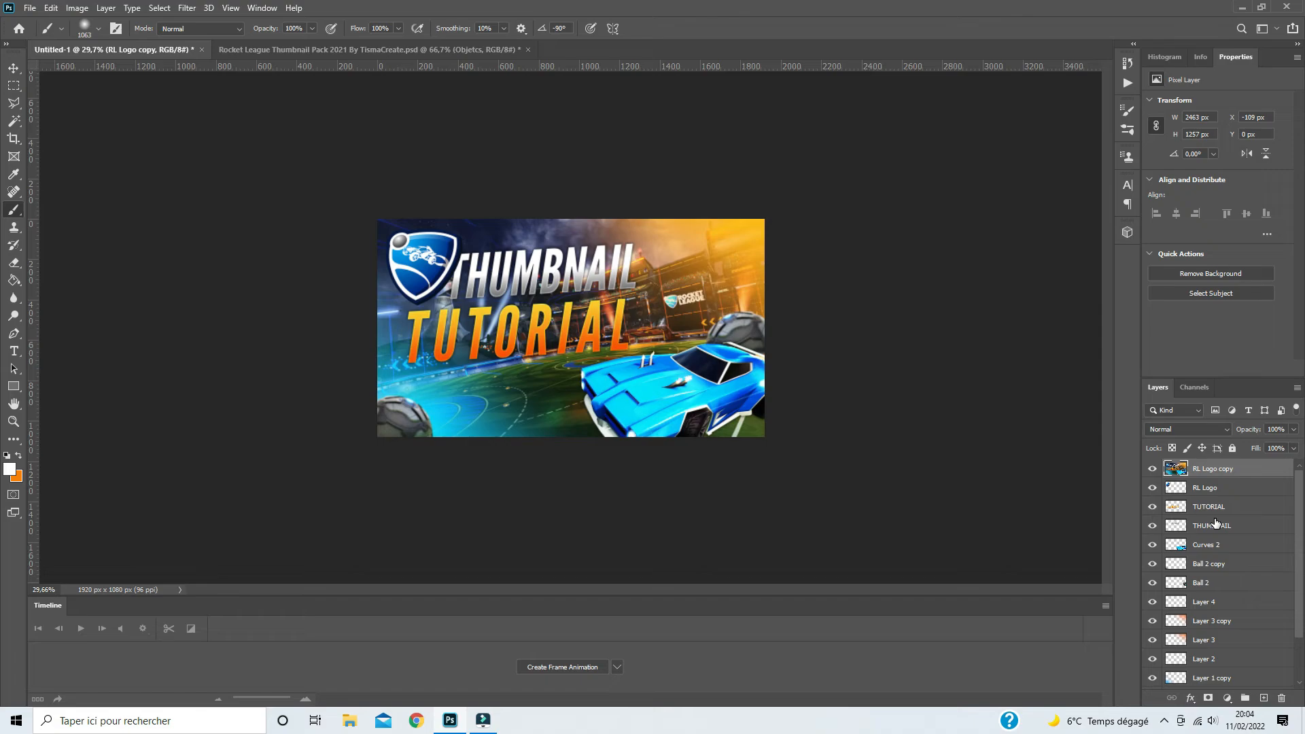
- Convert the merged RL Logo copy layer to a smart object and open it in the Camera Raw filter
right_click(1214, 471)
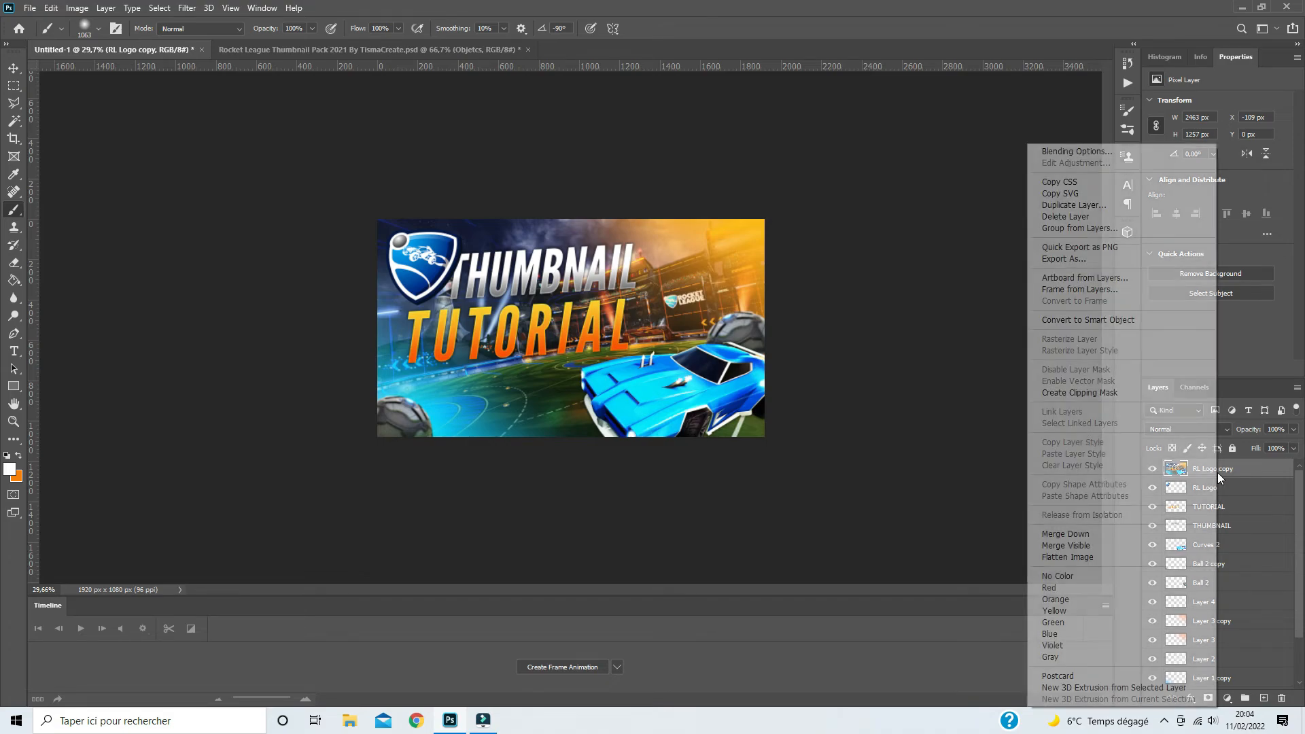
click(1080, 320)
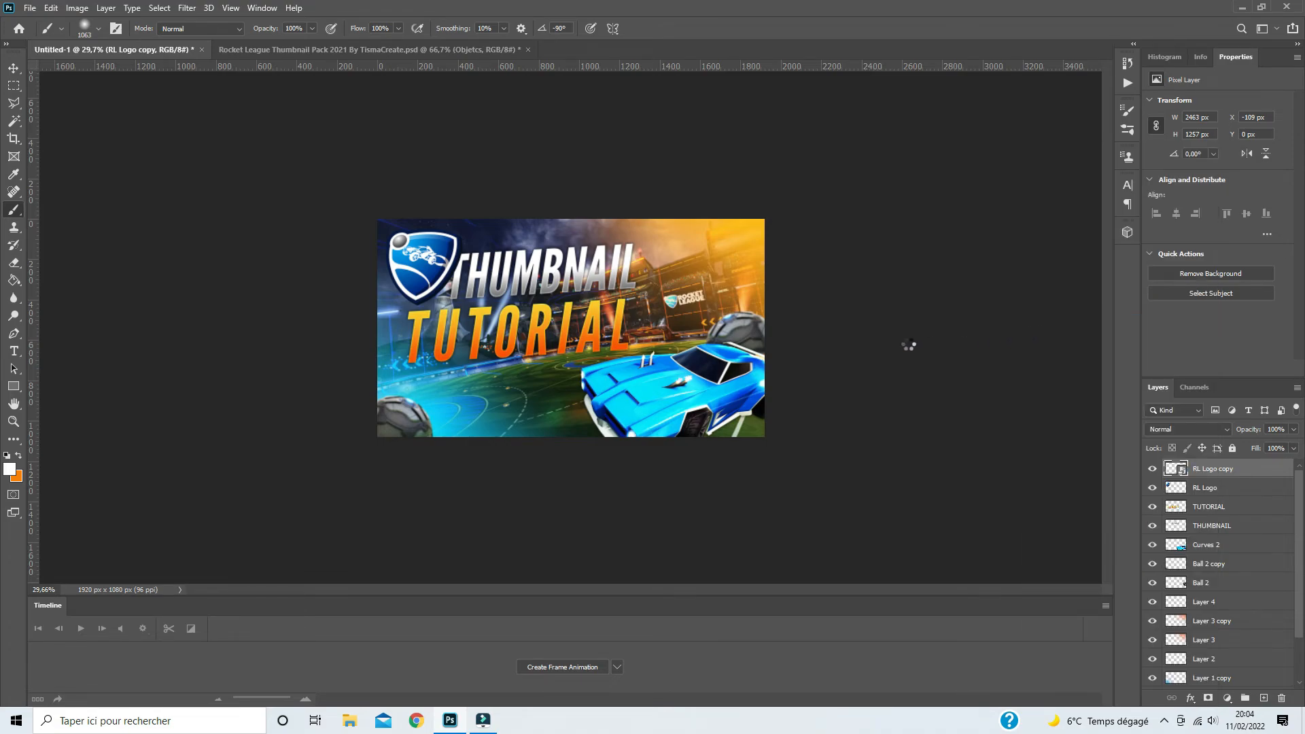
click(185, 9)
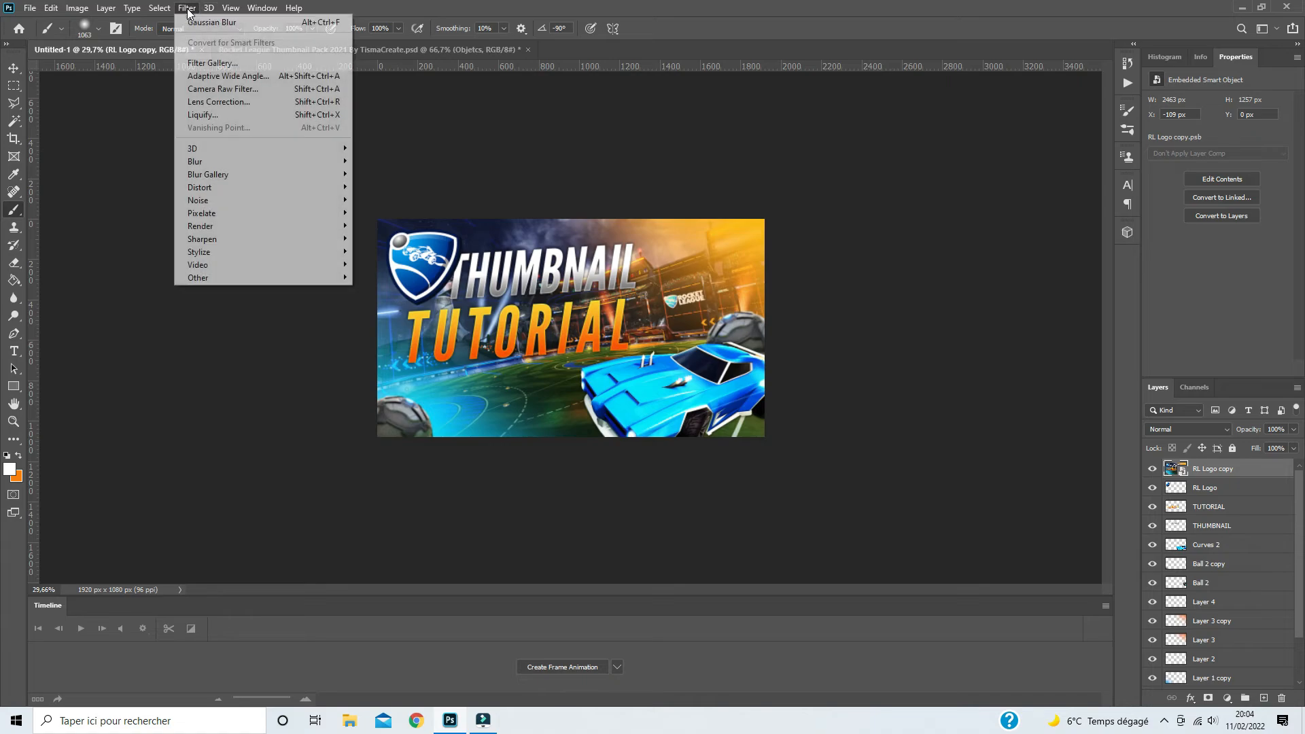
click(221, 89)
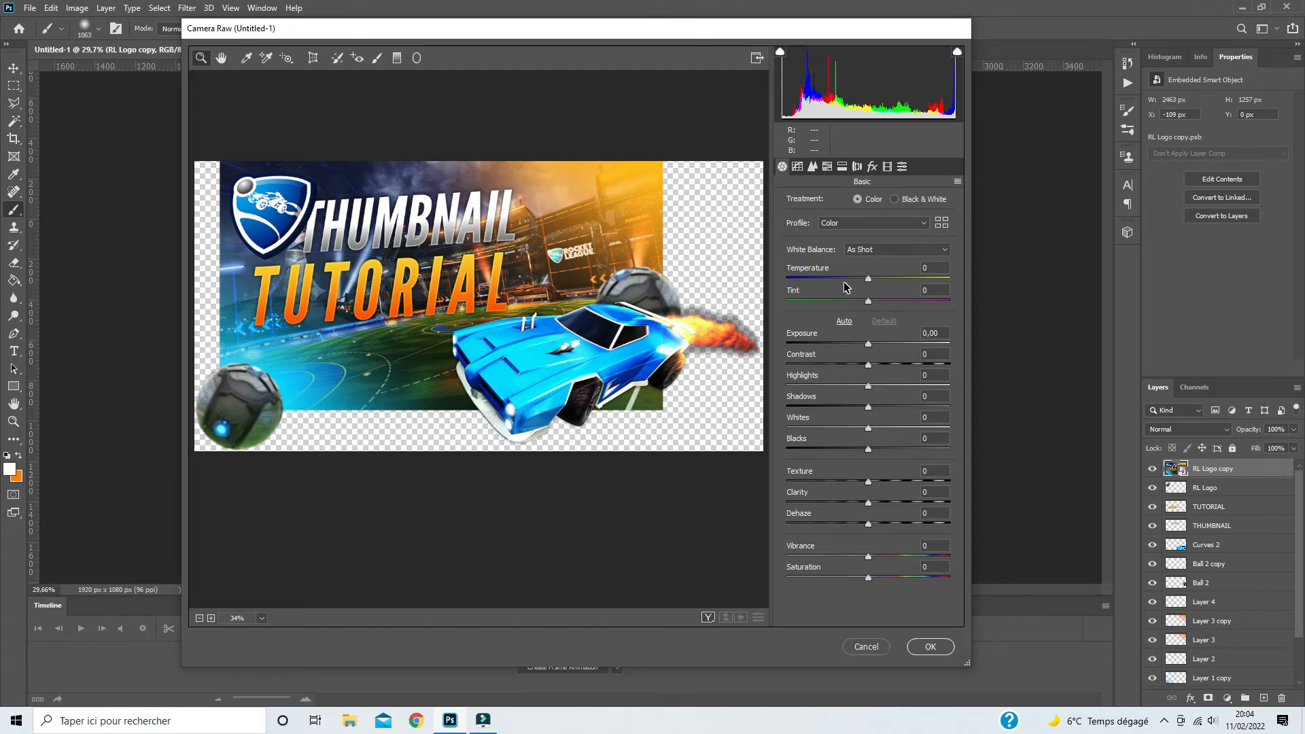
- Set temperature -18, tint +13, exposure -0.20, contrast +6, highlights +6, shadows -3, whites +4, blacks -5, texture +27, clarity +21 and dehaze about +28
drag(869, 279, 873, 366)
drag(868, 386, 866, 407)
drag(868, 428, 864, 450)
drag(869, 481, 886, 505)
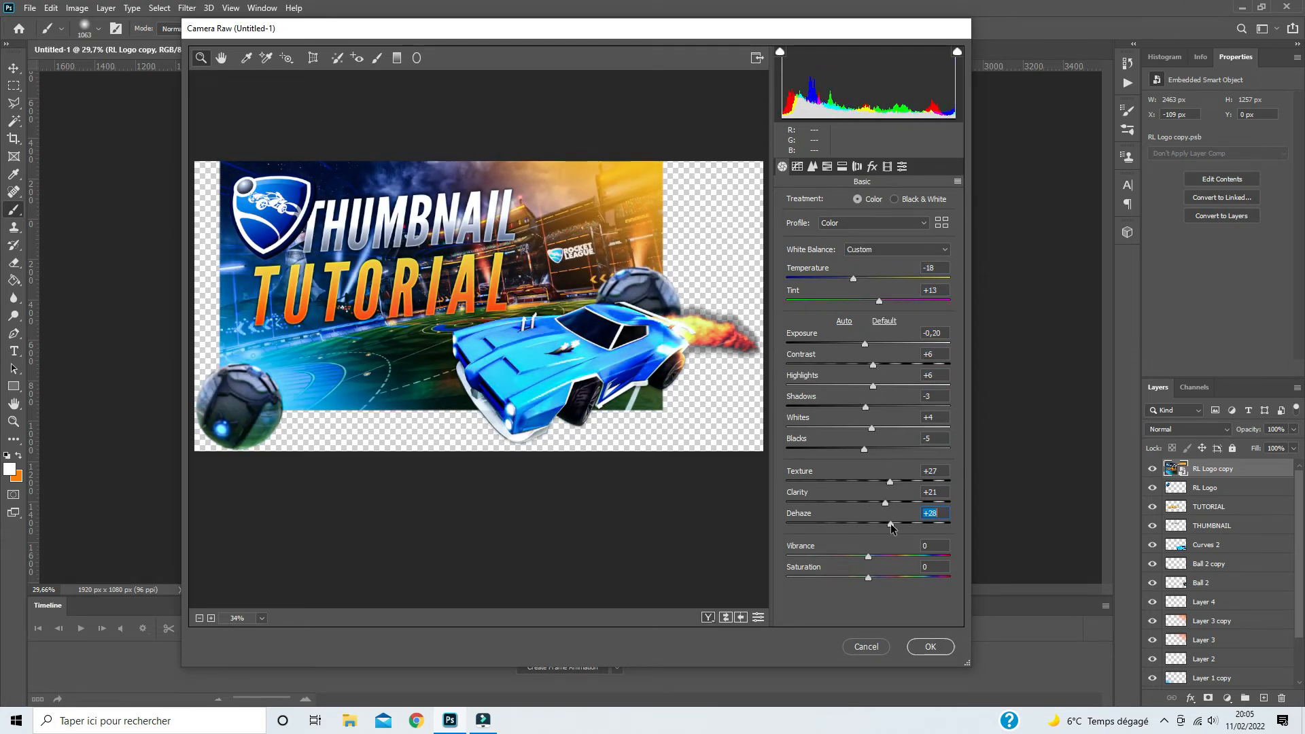
click(890, 524)
- Adjust the parametric tone curve to highlights +4, lights +7 and darks about -2
click(797, 167)
drag(868, 422, 872, 422)
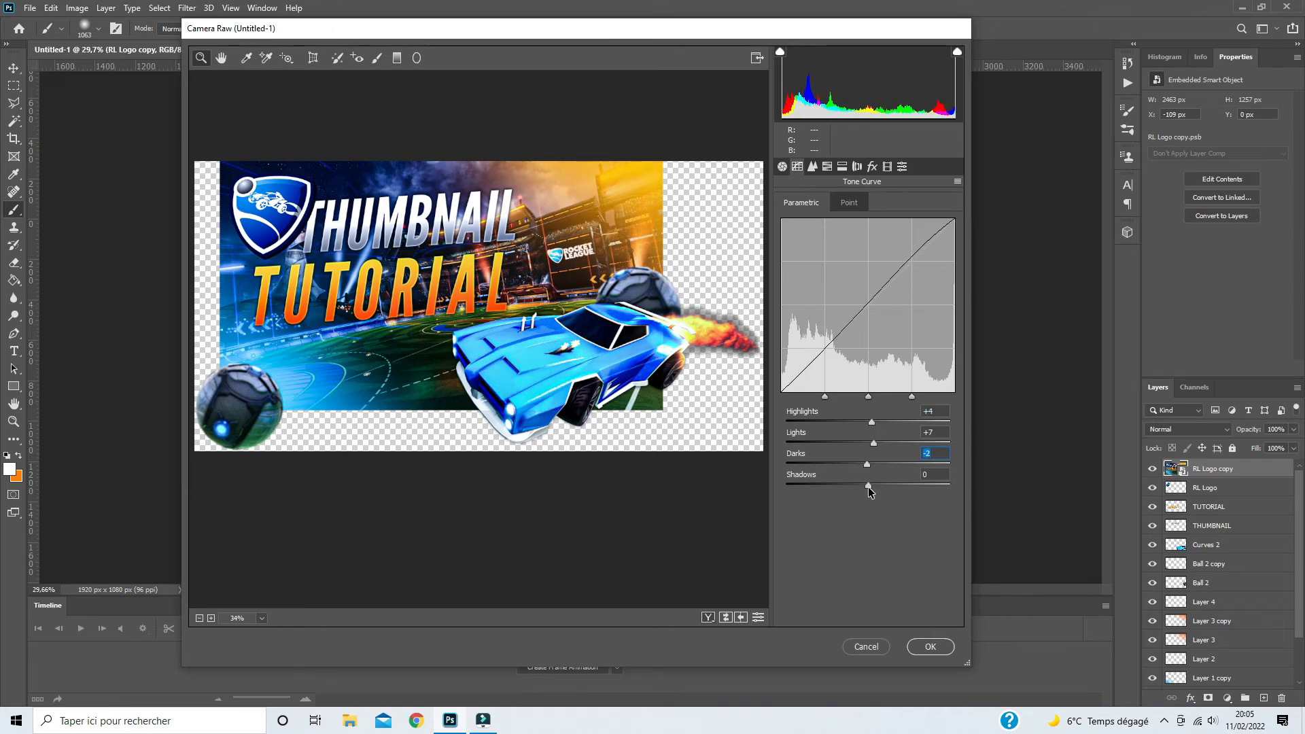
click(812, 167)
- Fine-tune the image's colors with the HSL hue, saturation and luminance adjustments and apply the Camera Raw filter
click(828, 166)
drag(868, 364, 872, 365)
click(838, 202)
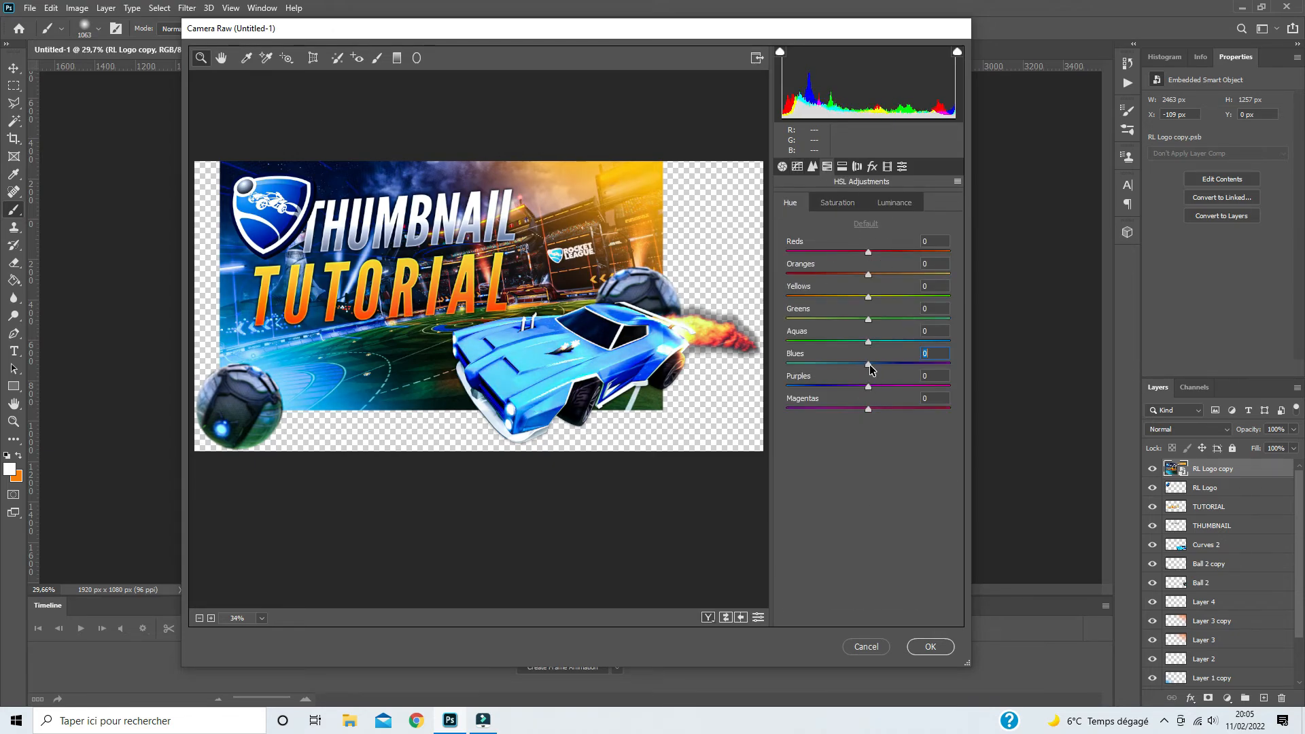
click(894, 202)
drag(873, 267, 883, 280)
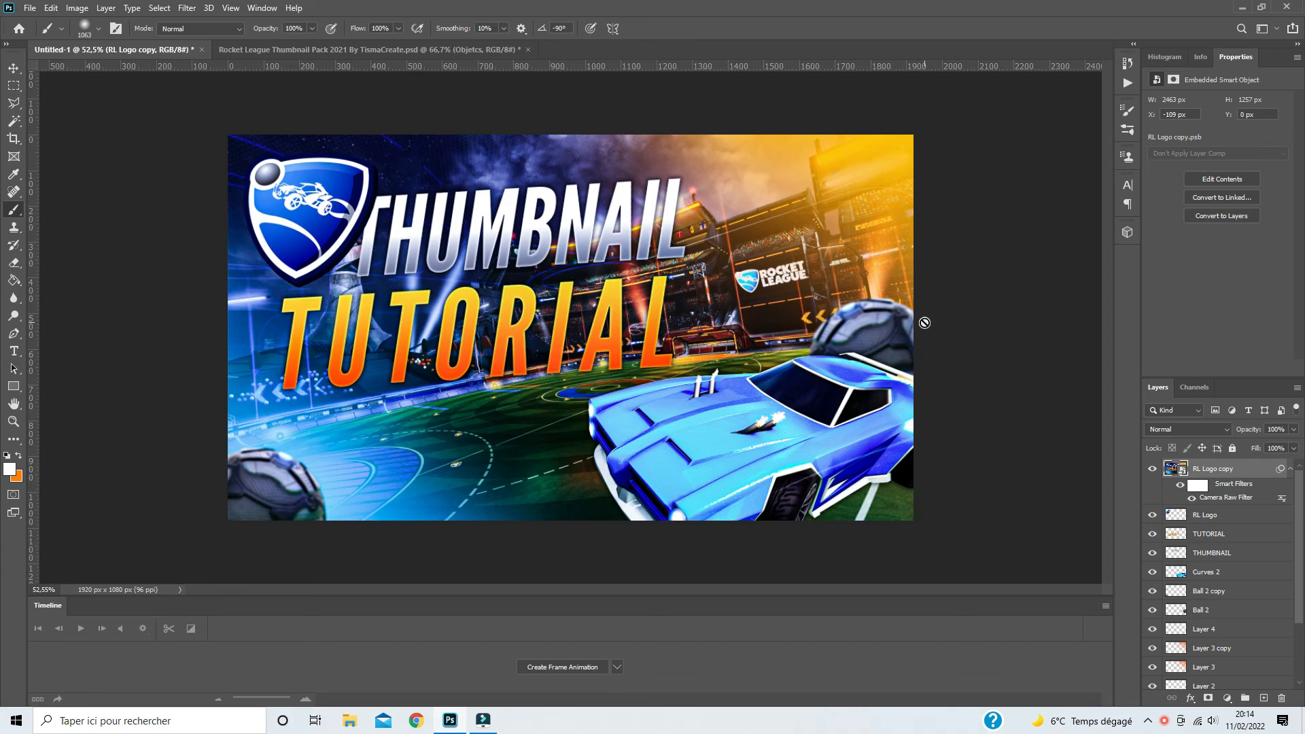
- Hide and show the smart filters on RL Logo copy to compare the thumbnail before and after the Camera Raw adjustments
click(1180, 484)
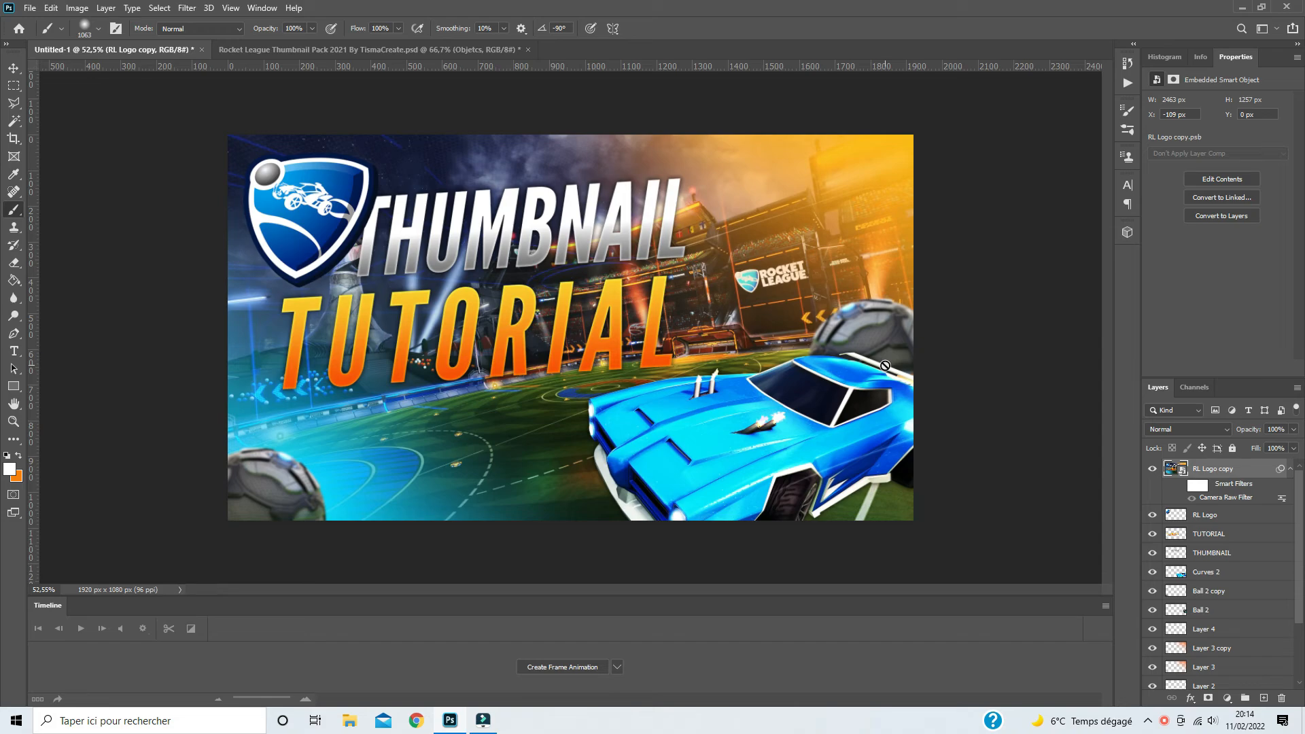
click(1180, 485)
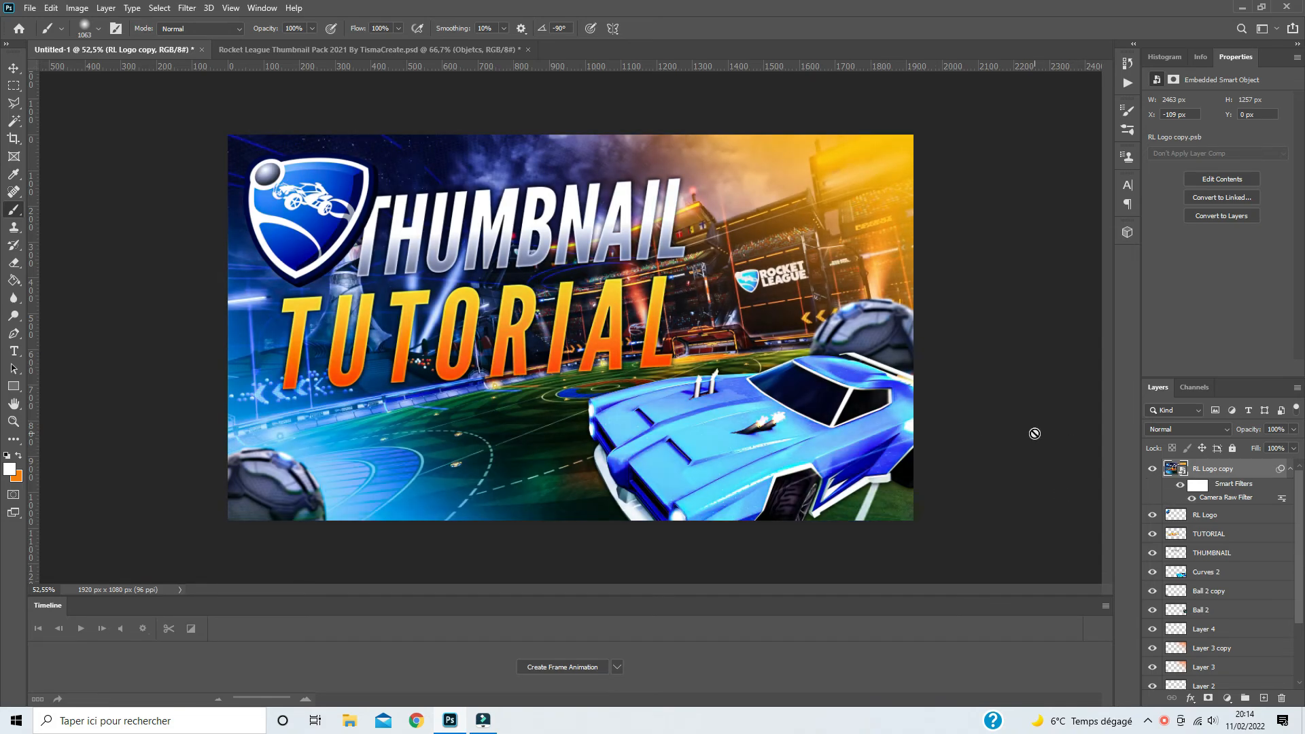